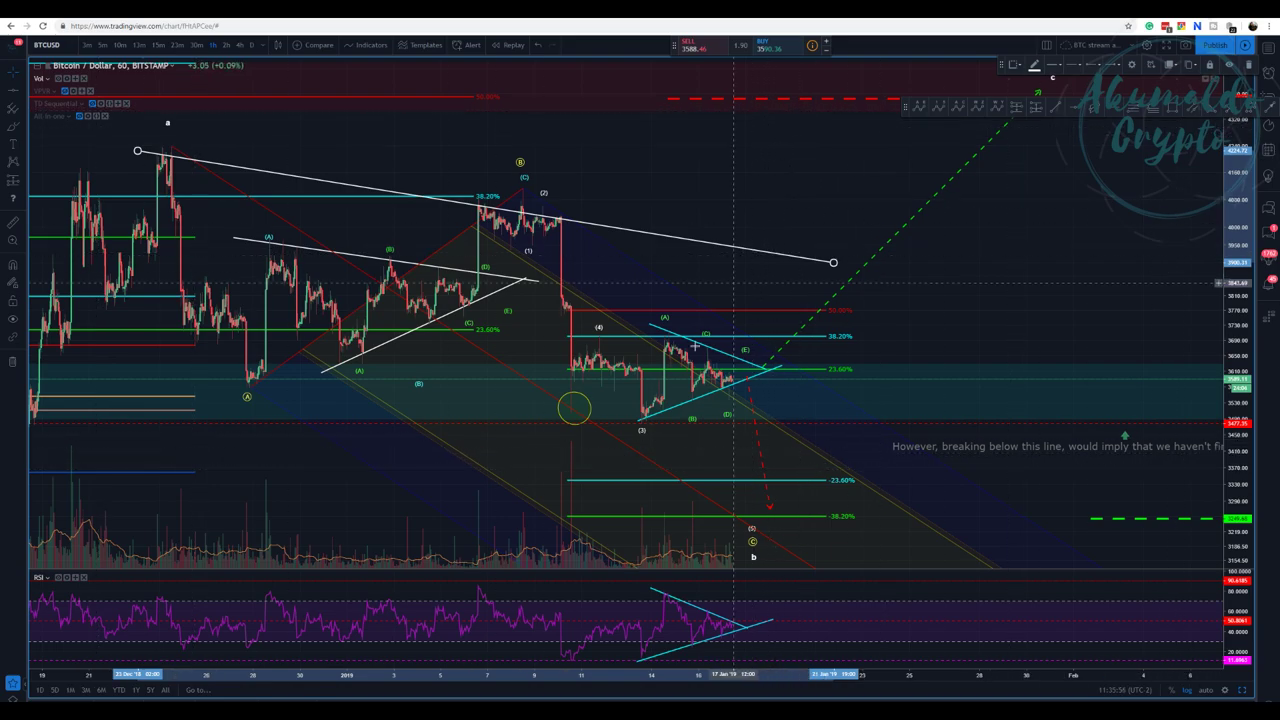
Move wave (3) of the white impulse count to the yellow-circled low and wave (5) to the triangle's starting low
left_click(642, 428)
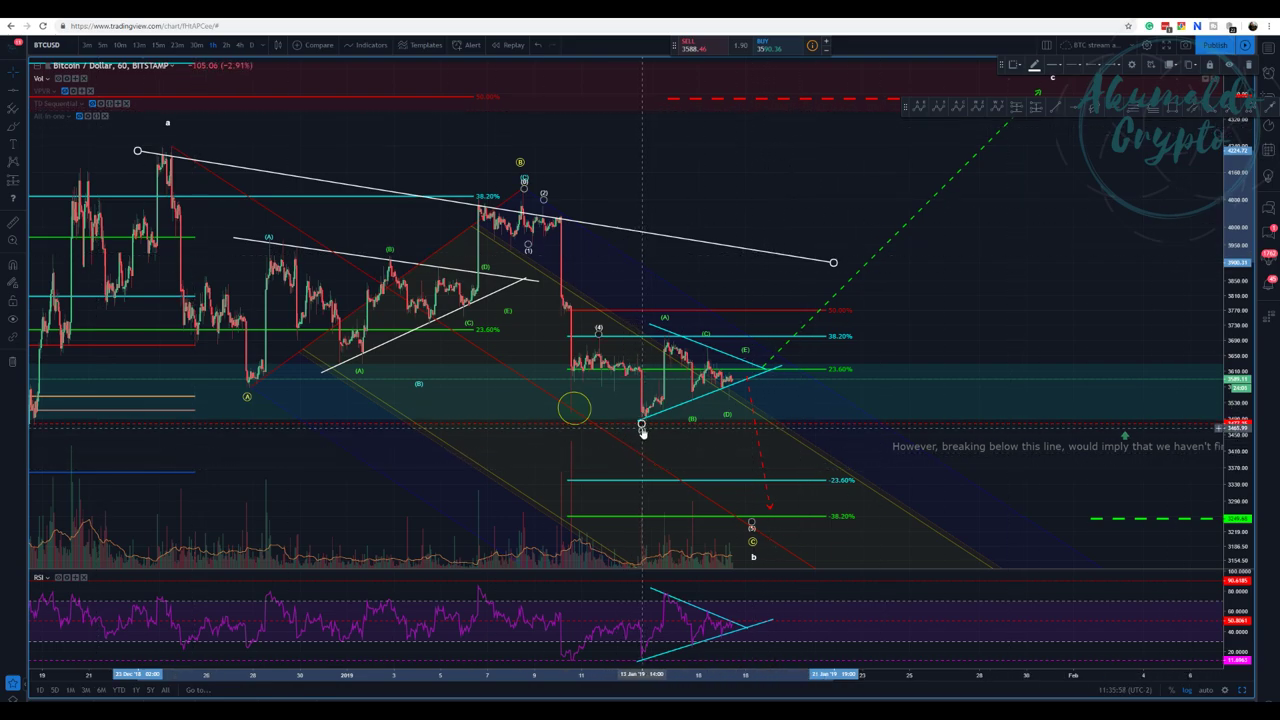
left_click(642, 428)
left_click_drag(625, 428, 569, 420)
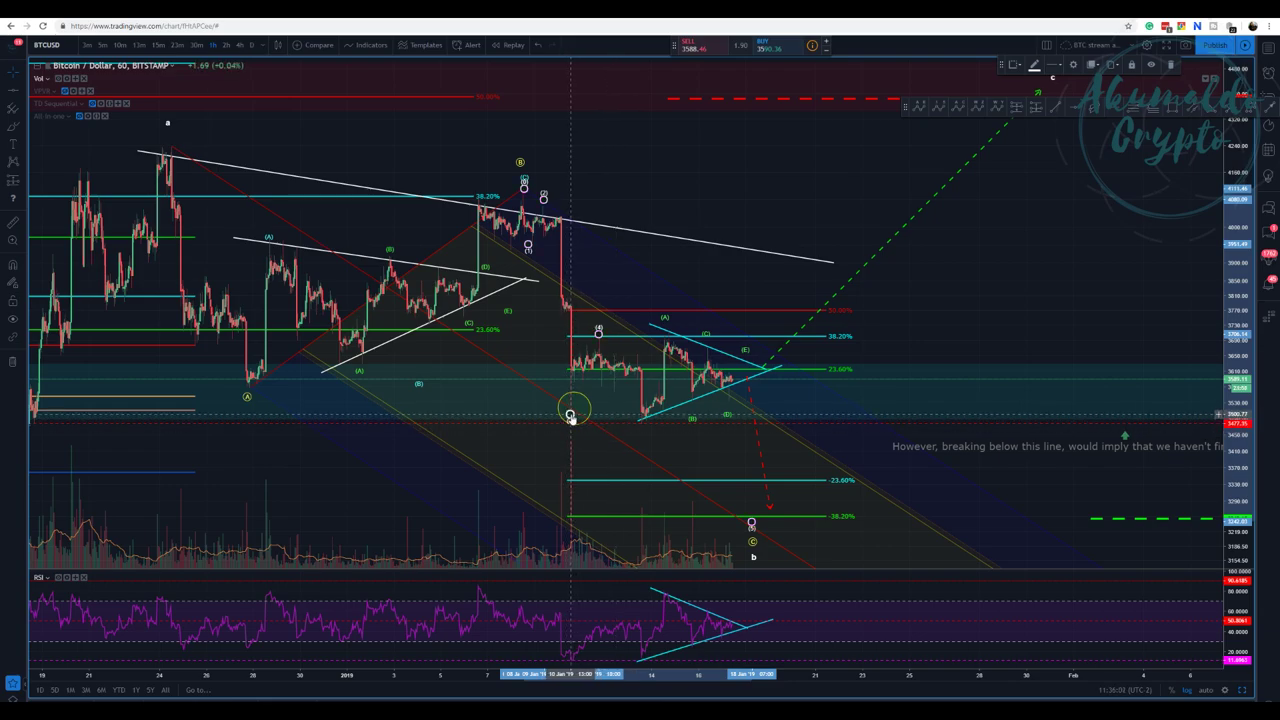
left_click_drag(751, 523, 643, 427)
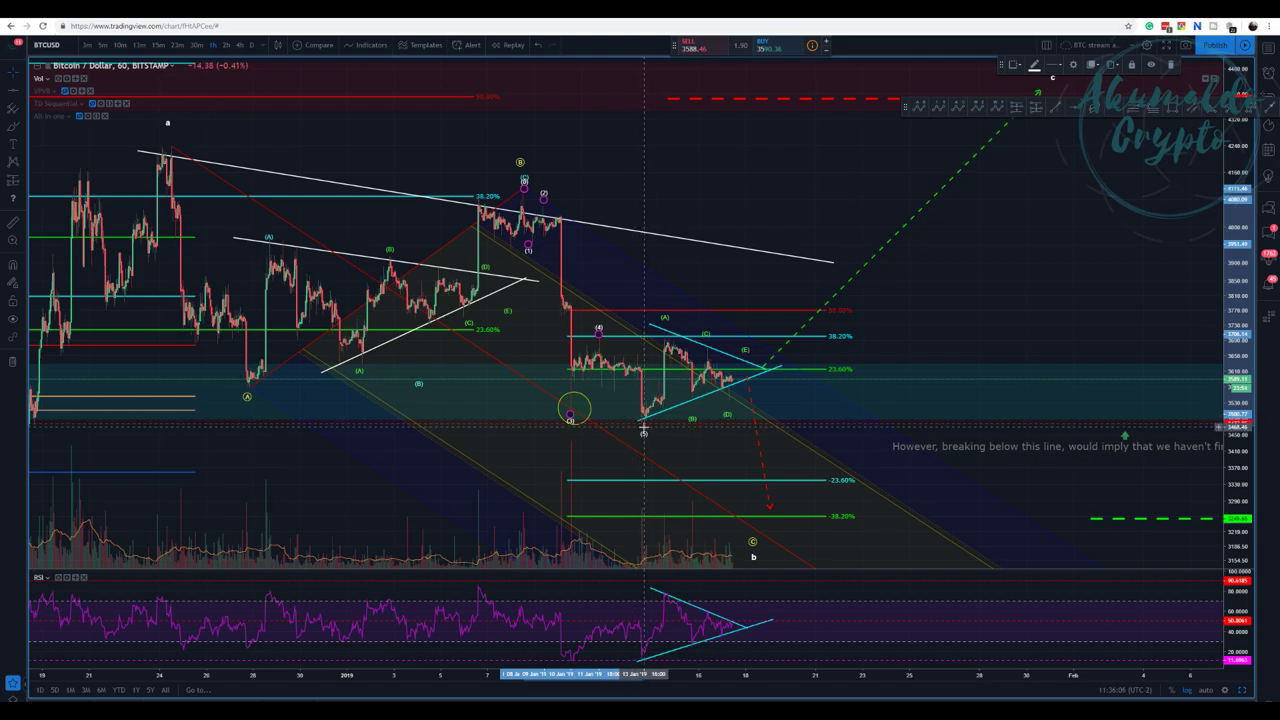
left_click(573, 412)
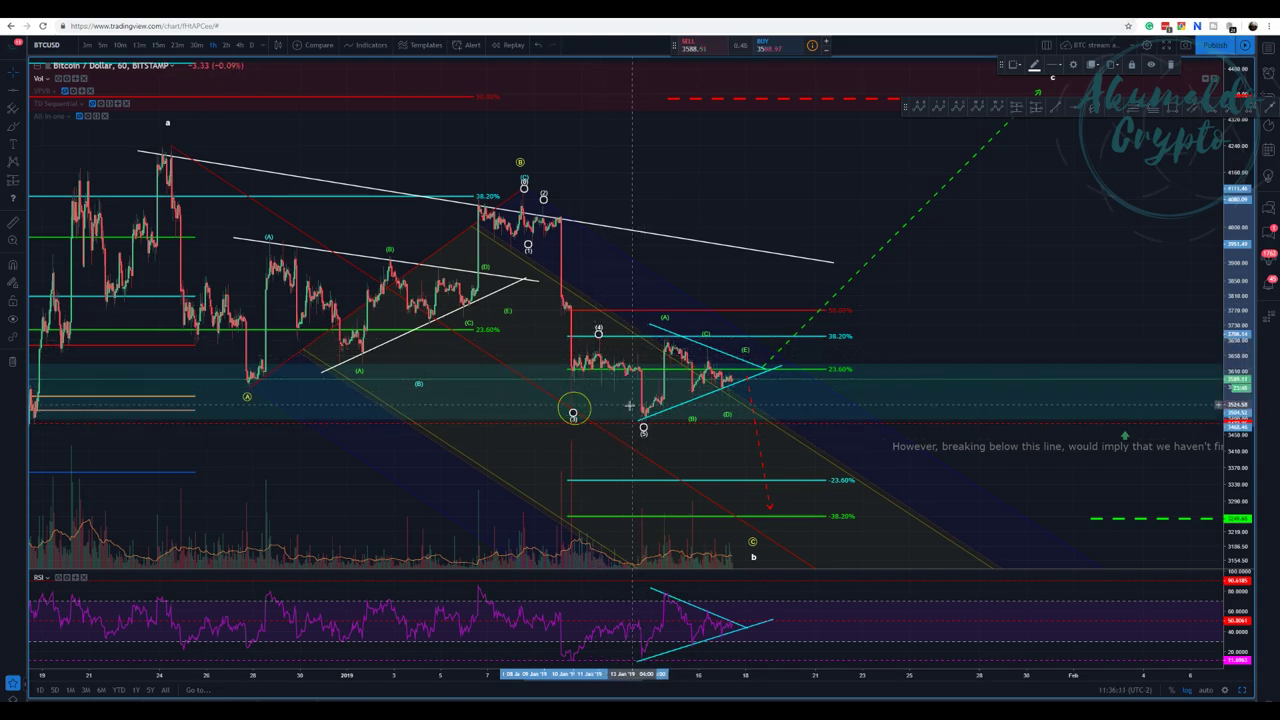
mouse_move(645, 429)
left_mouse_down()
mouse_move(653, 441)
mouse_move(642, 430)
left_mouse_up()
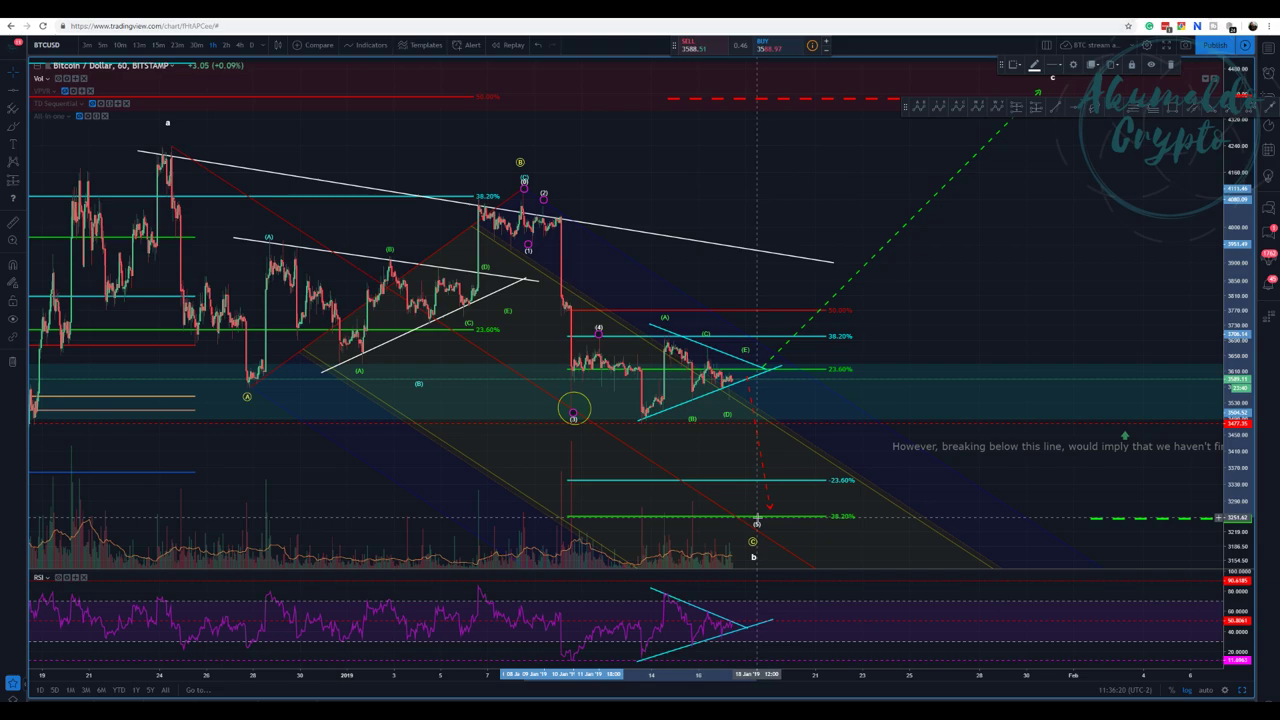
Nudge the circled C and the b labels closer to the tip of the red dashed arrow
left_click_drag(756, 521, 724, 521)
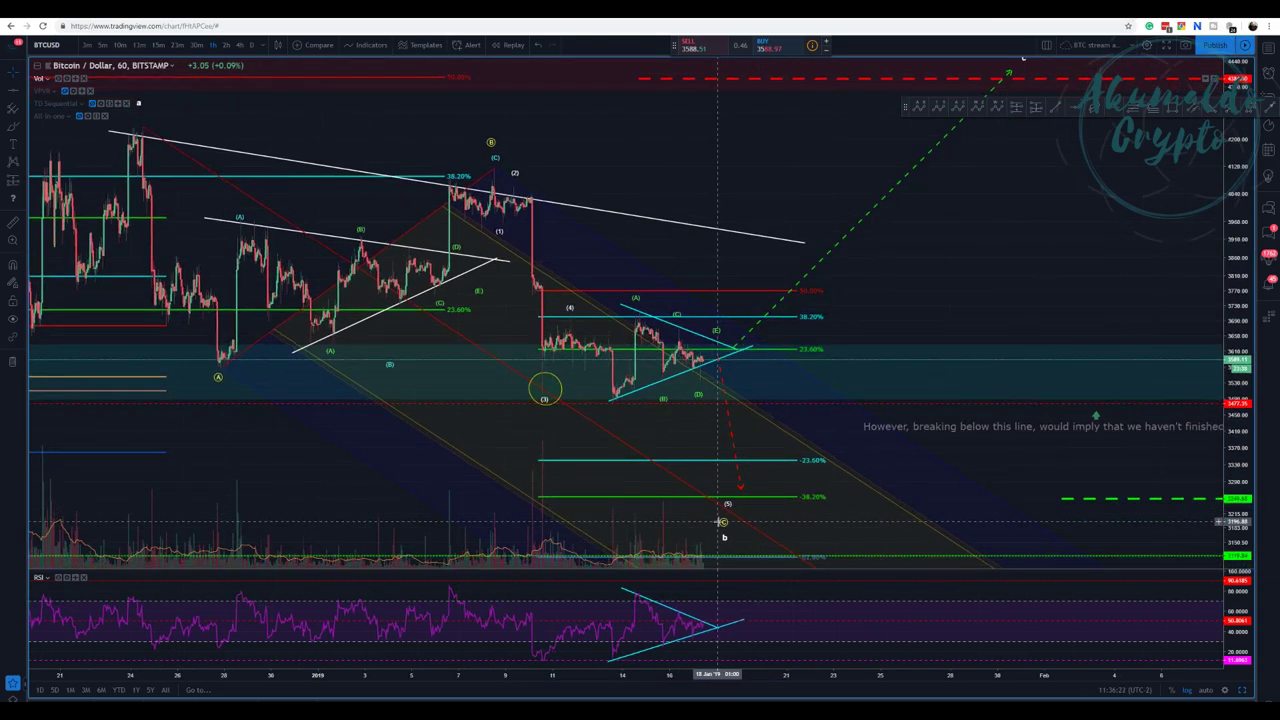
left_click(732, 514)
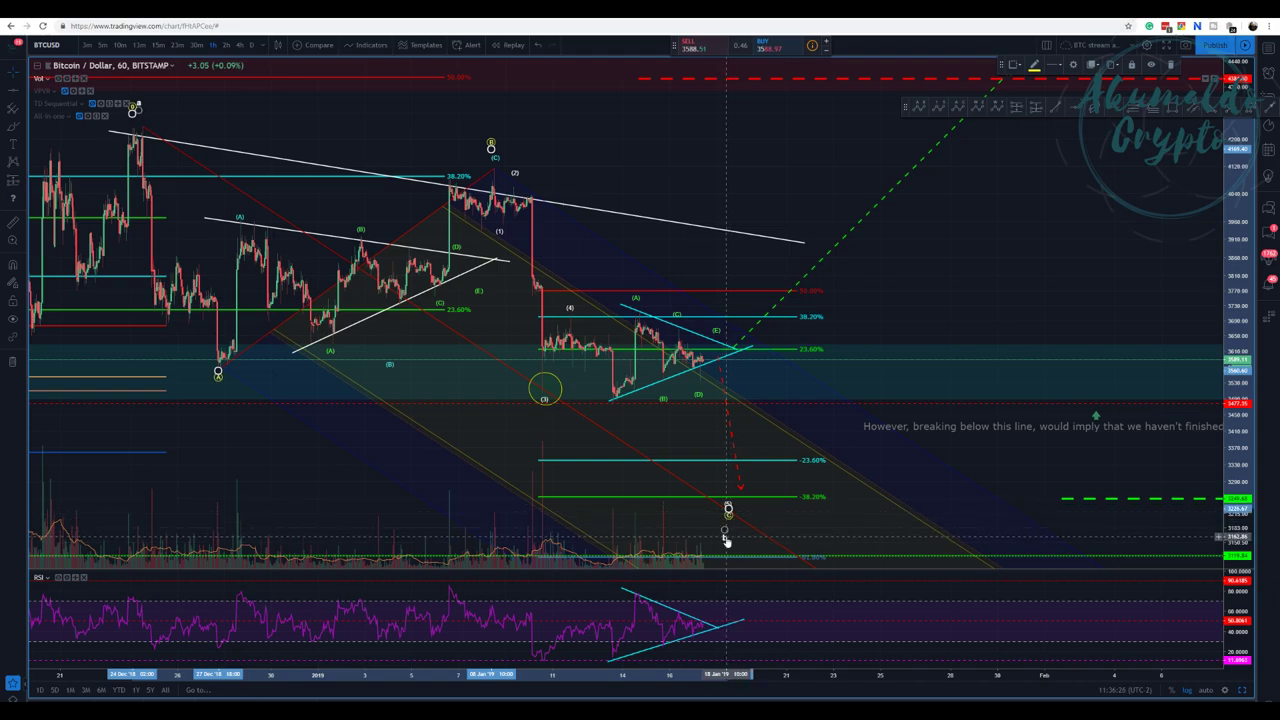
left_click_drag(724, 540, 731, 527)
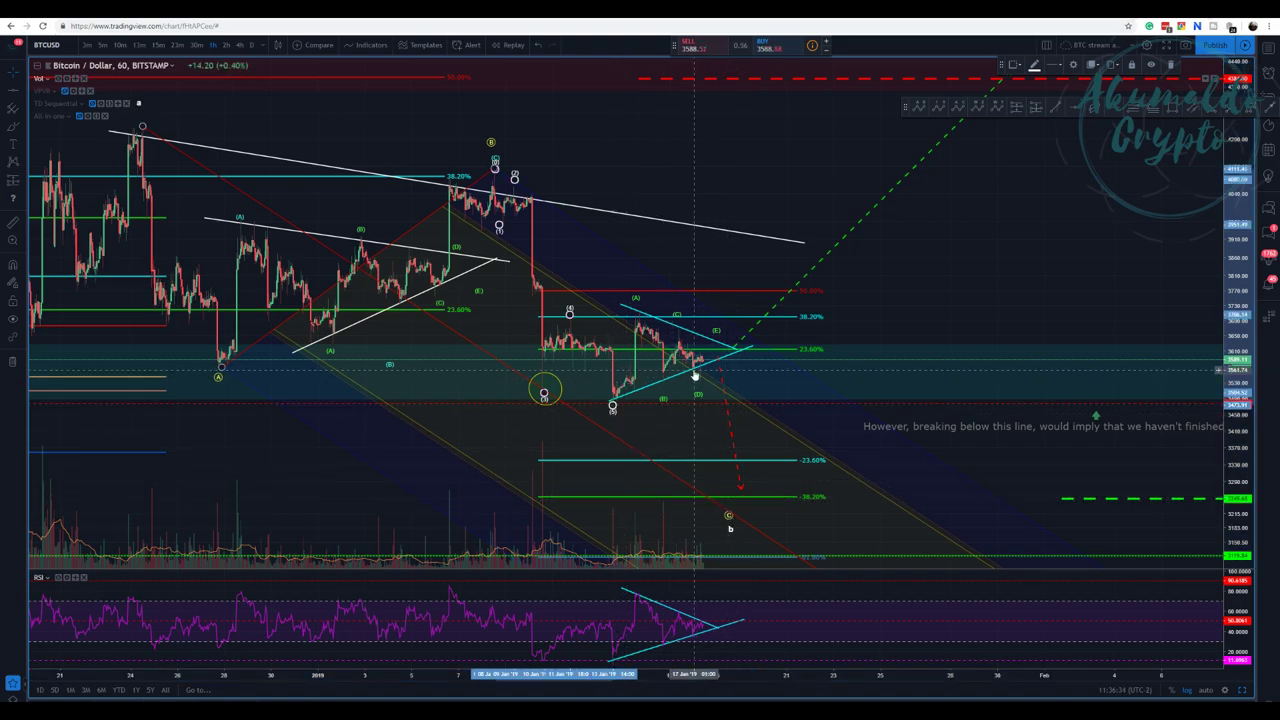
Move the floating drawing toolbar below the green projection arrow's tip and fine-tune wave (5) at the triangle's starting low
left_click_drag(1003, 147, 960, 185)
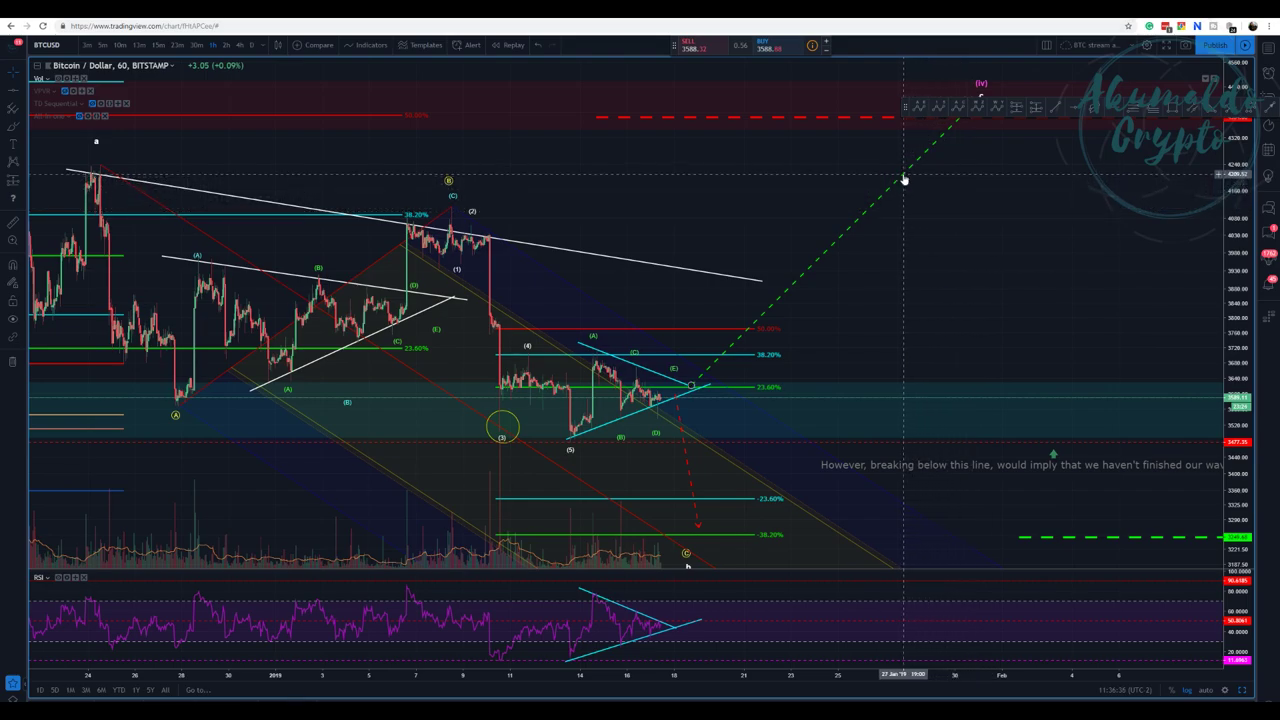
left_click(904, 179)
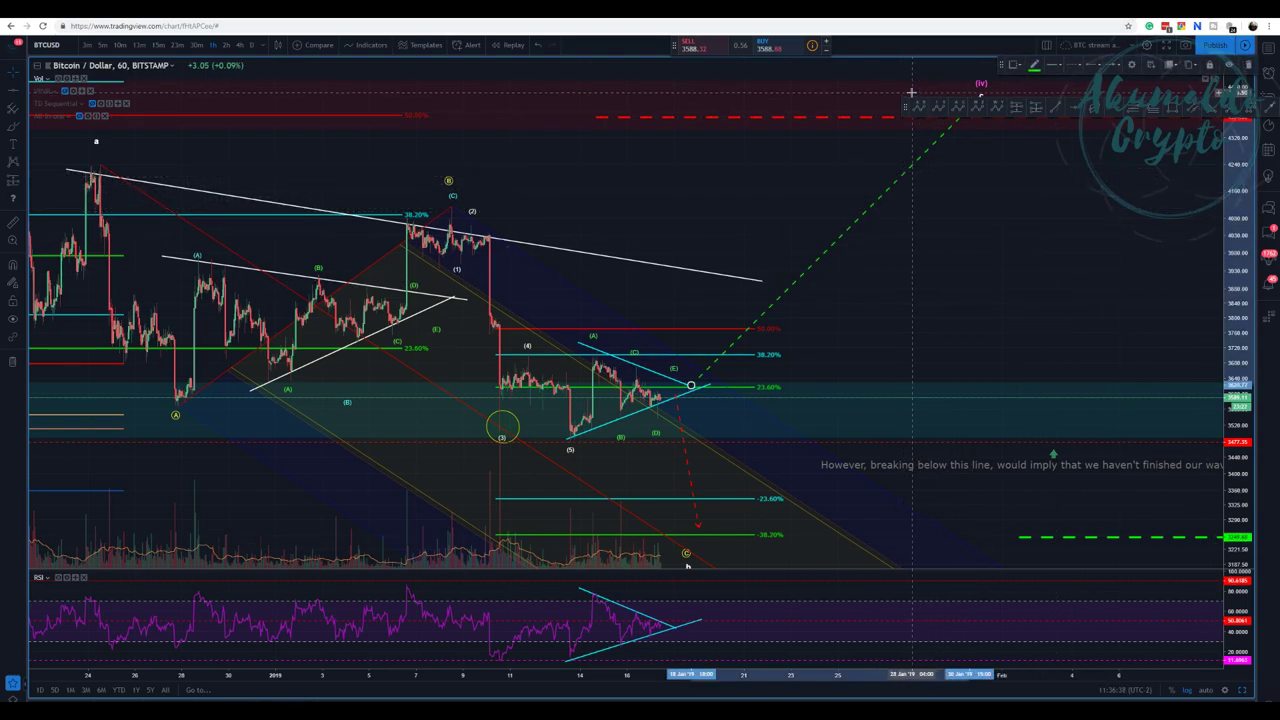
left_click_drag(905, 101, 905, 239)
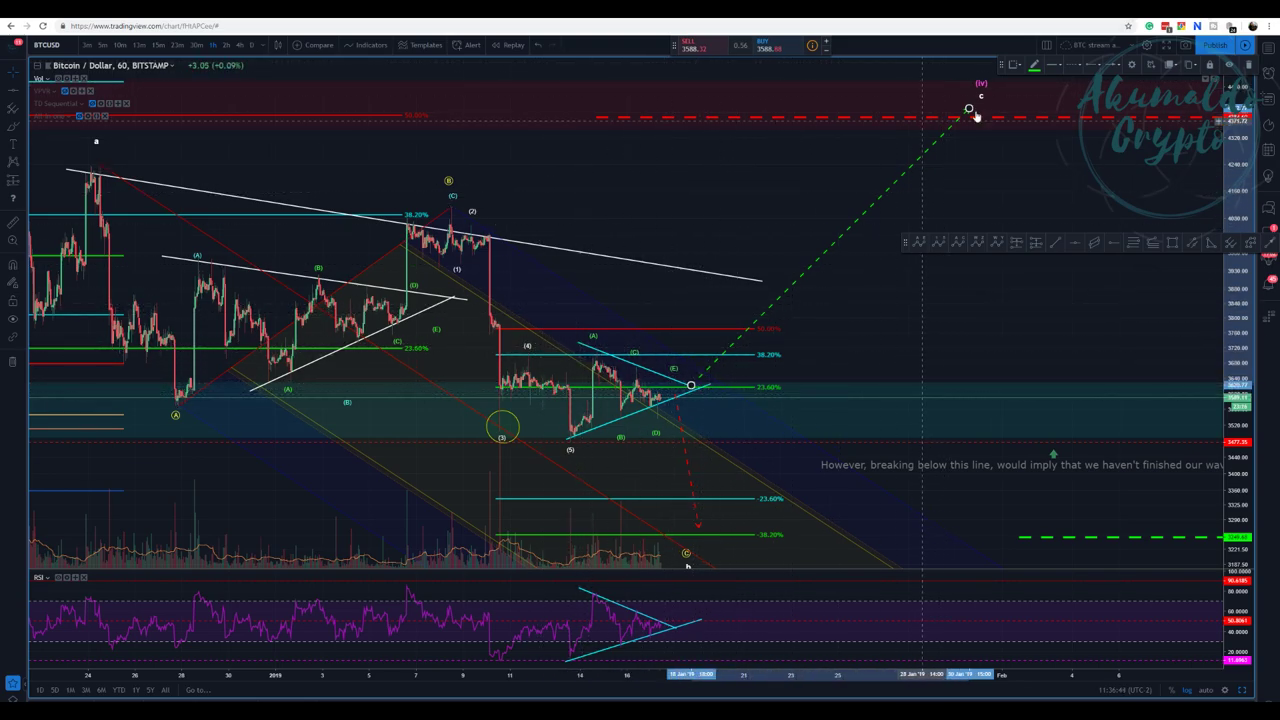
left_click(655, 270)
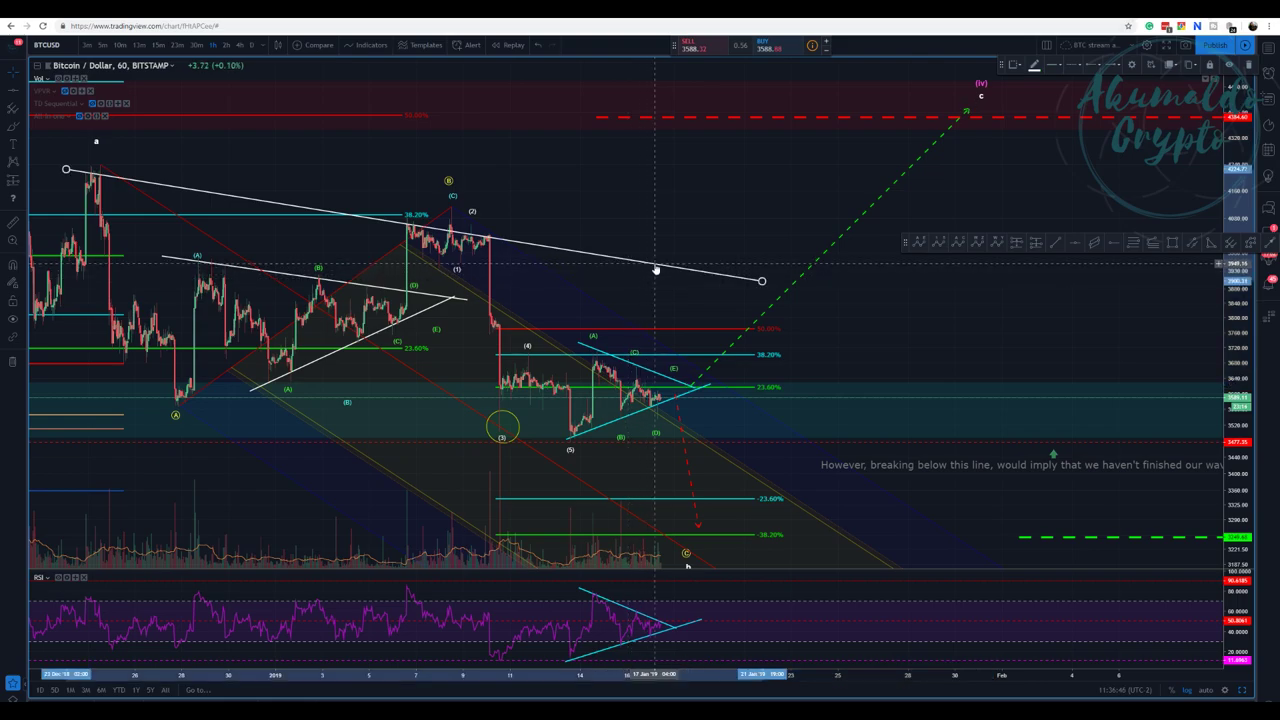
left_click(570, 450)
left_click_drag(567, 447, 572, 444)
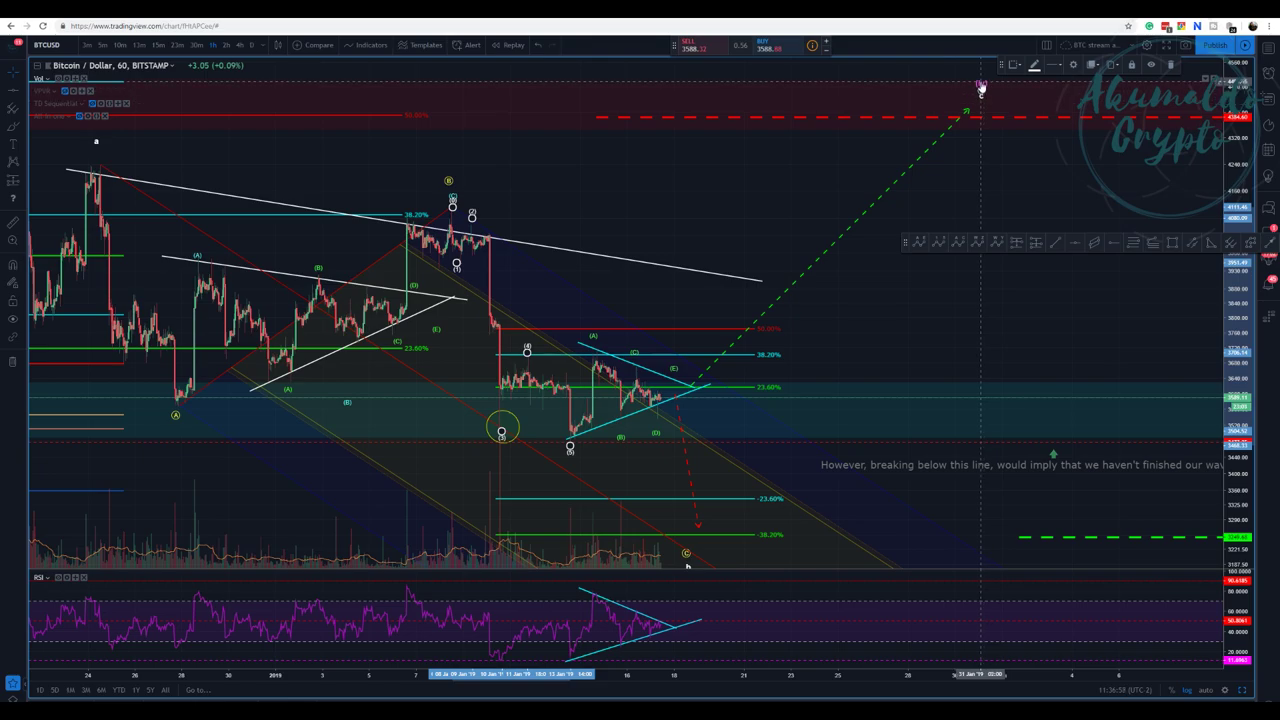
Move wave (4) above the cyan triangle and wave (5) to the red arrow's tip, keeping the green dashed target line near the -38.20% level
scroll(822, 155, "down", 2)
left_click_drag(807, 189, 733, 147)
scroll(784, 187, "right", 2)
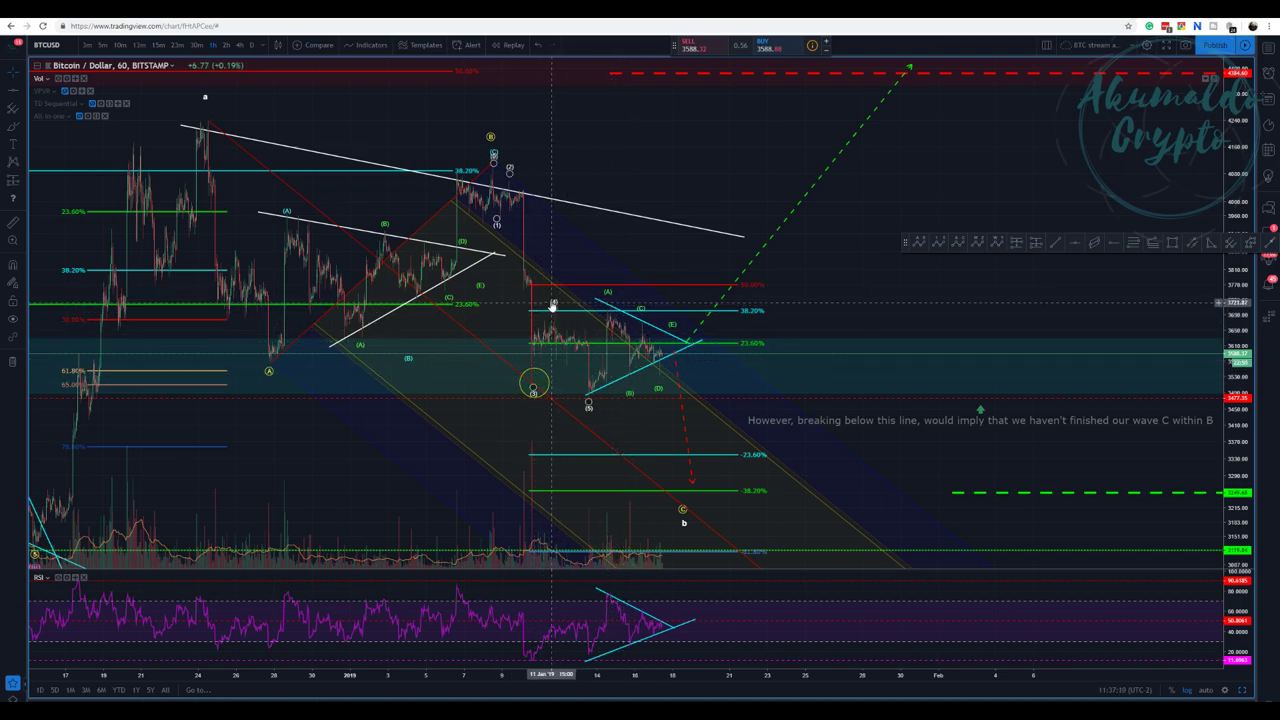
mouse_move(552, 303)
left_mouse_down()
mouse_move(608, 272)
mouse_move(634, 293)
left_mouse_up()
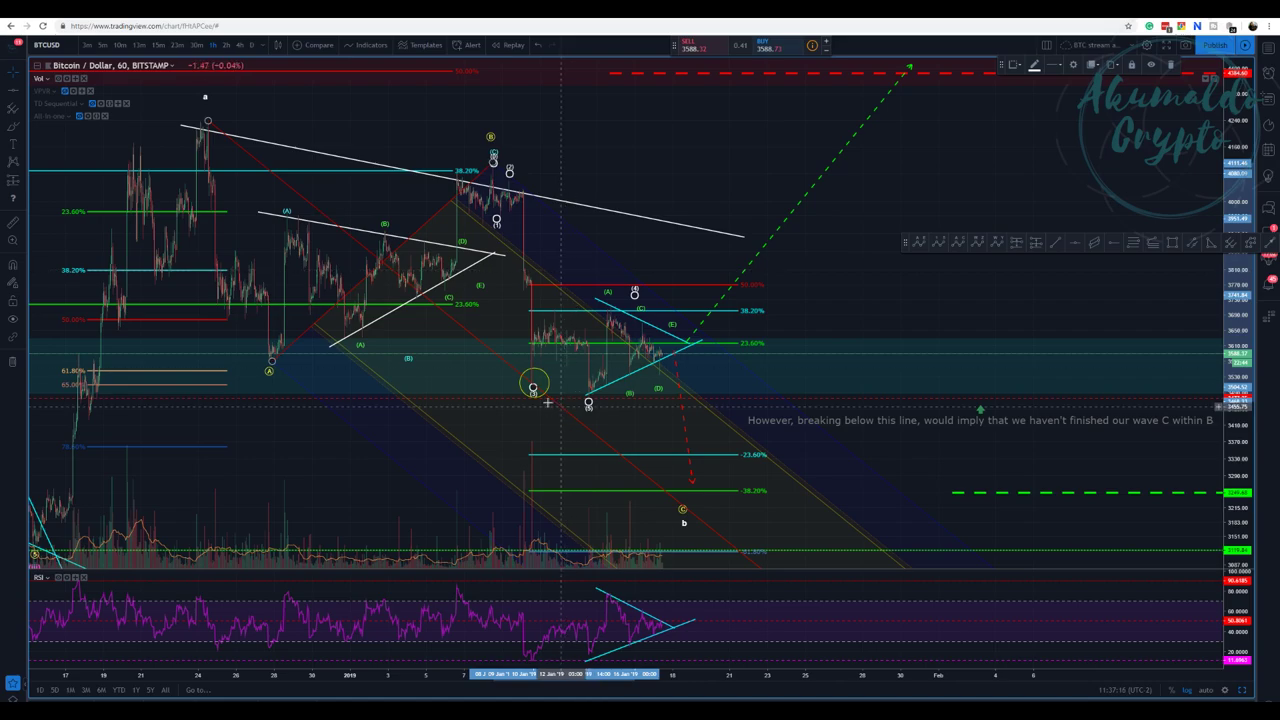
left_click_drag(588, 405, 690, 505)
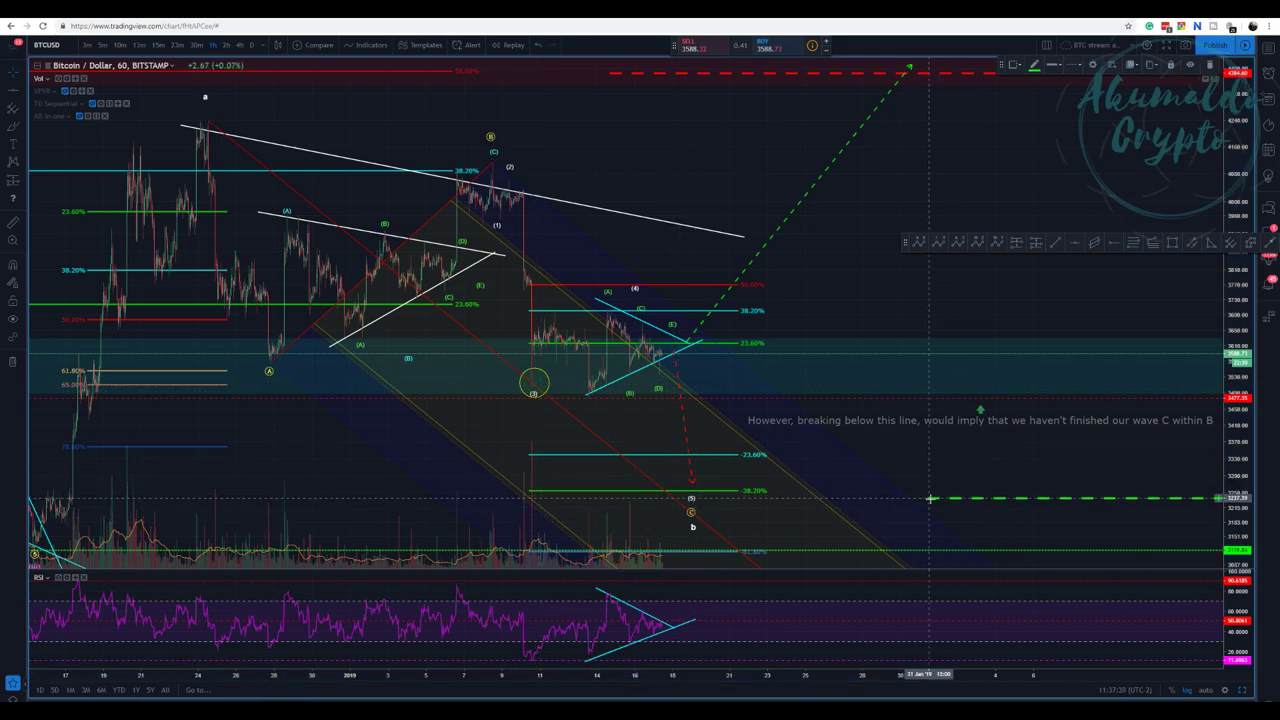
left_click(936, 491)
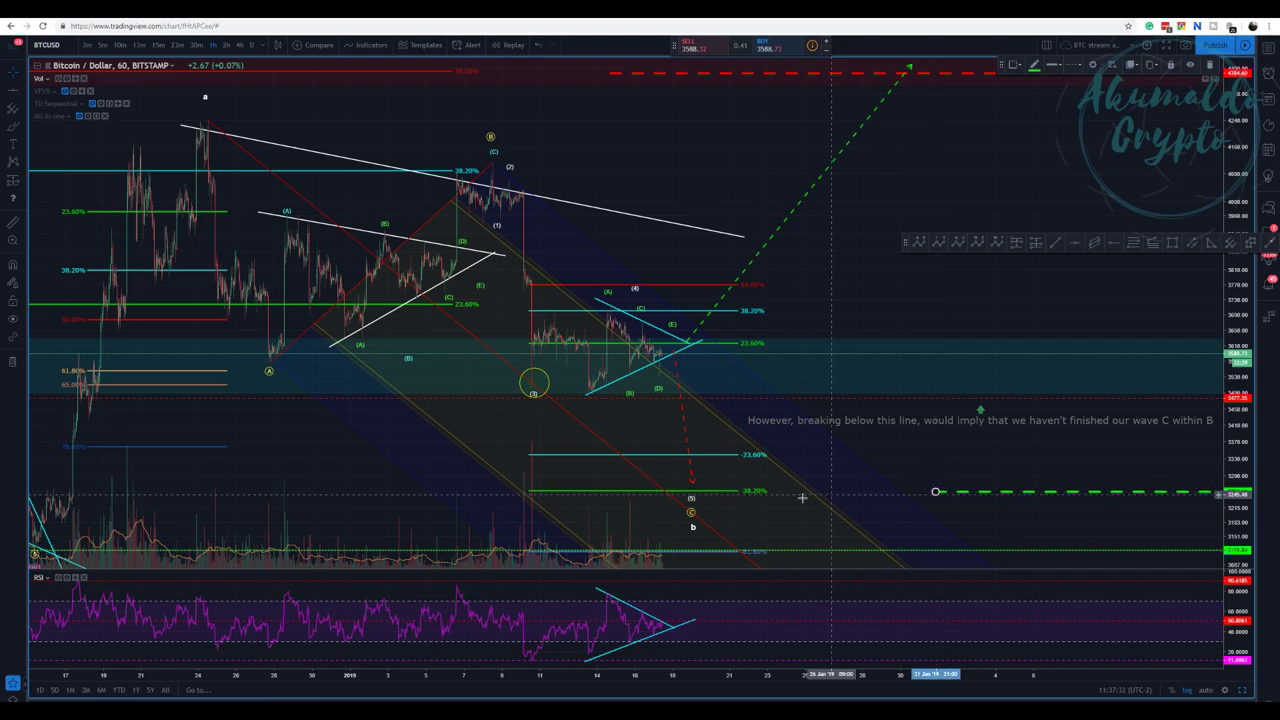
left_click_drag(971, 447, 963, 436)
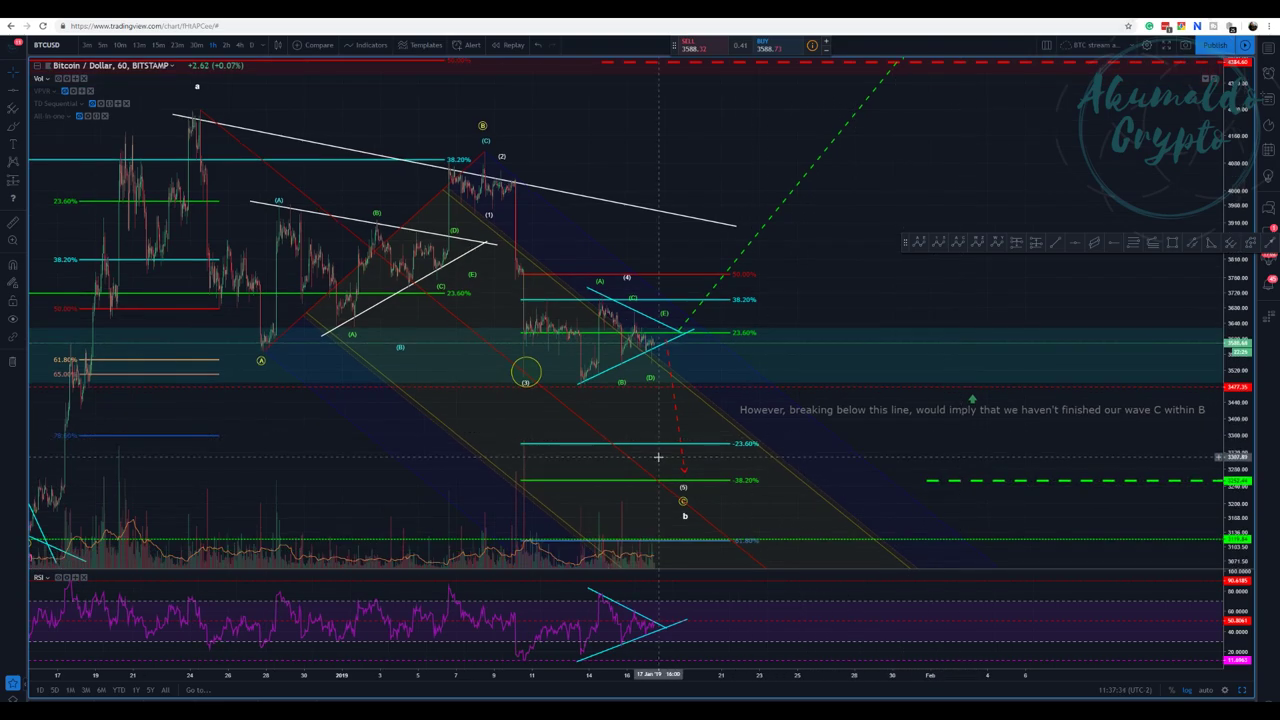
Fine-tune waves (4) and (5) and move wave (3) from the yellow-circled low to the triangle's starting low
left_click(627, 280)
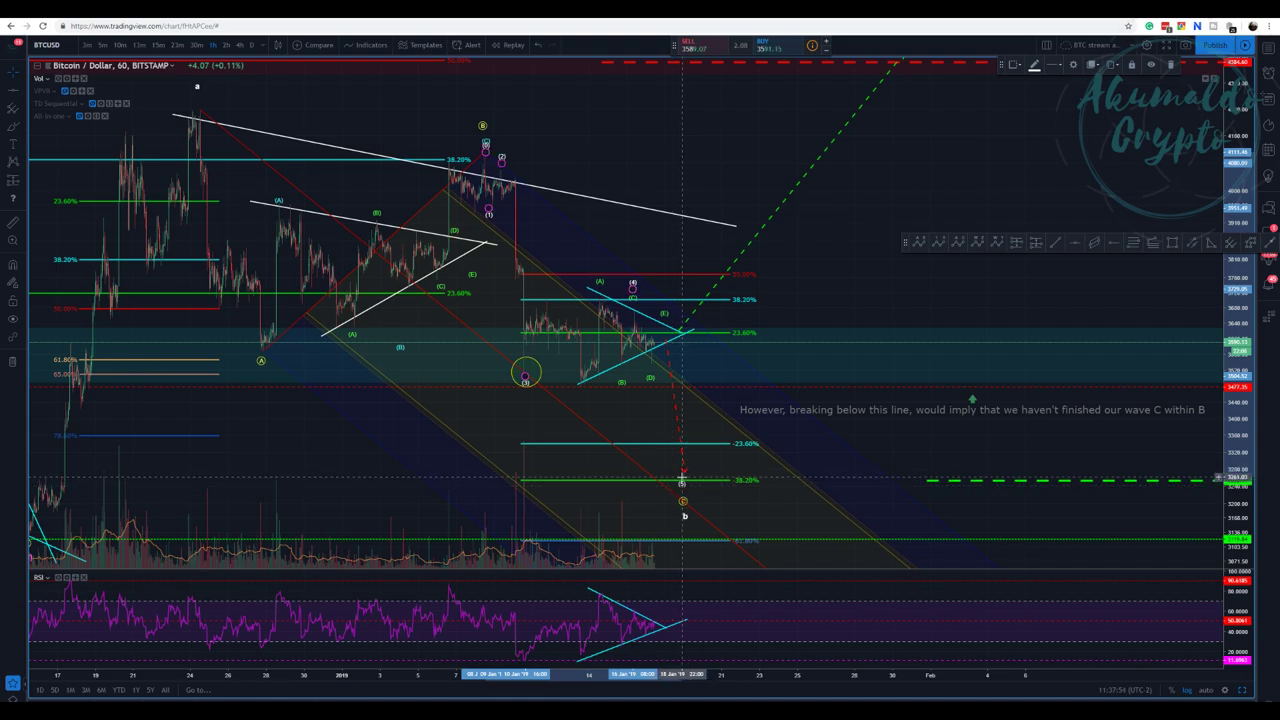
left_click(683, 485)
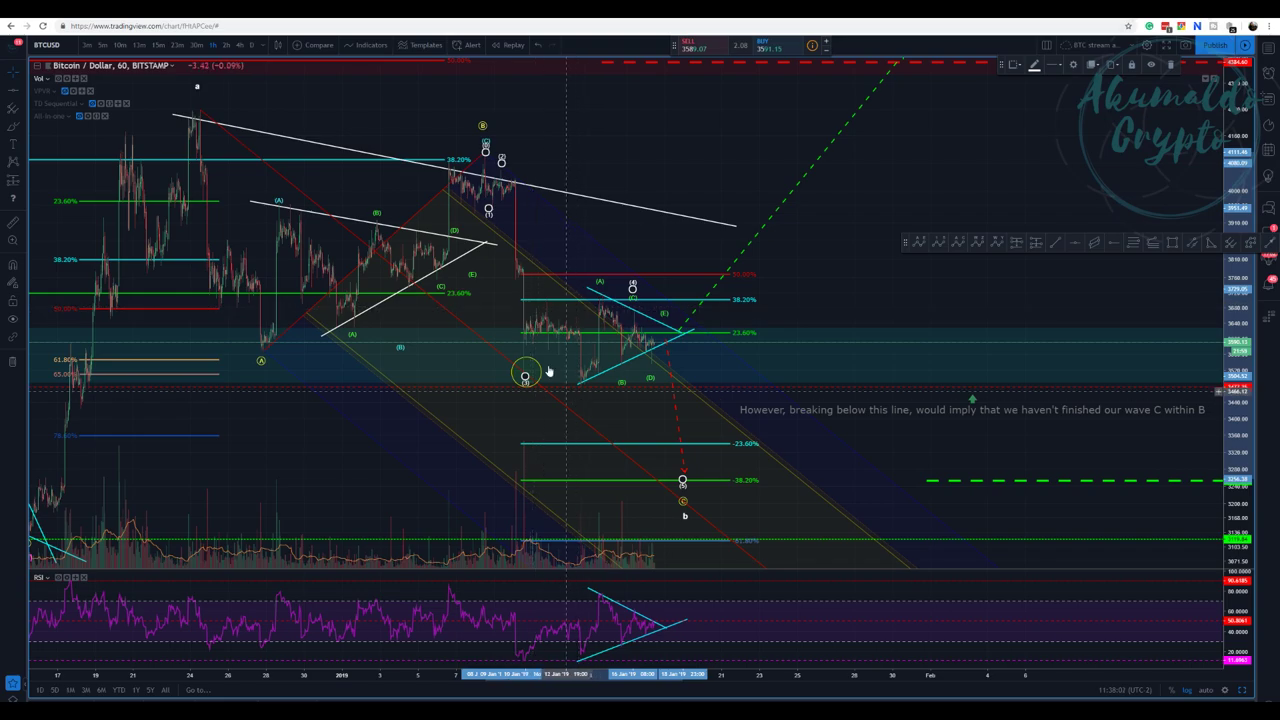
left_click_drag(525, 377, 583, 385)
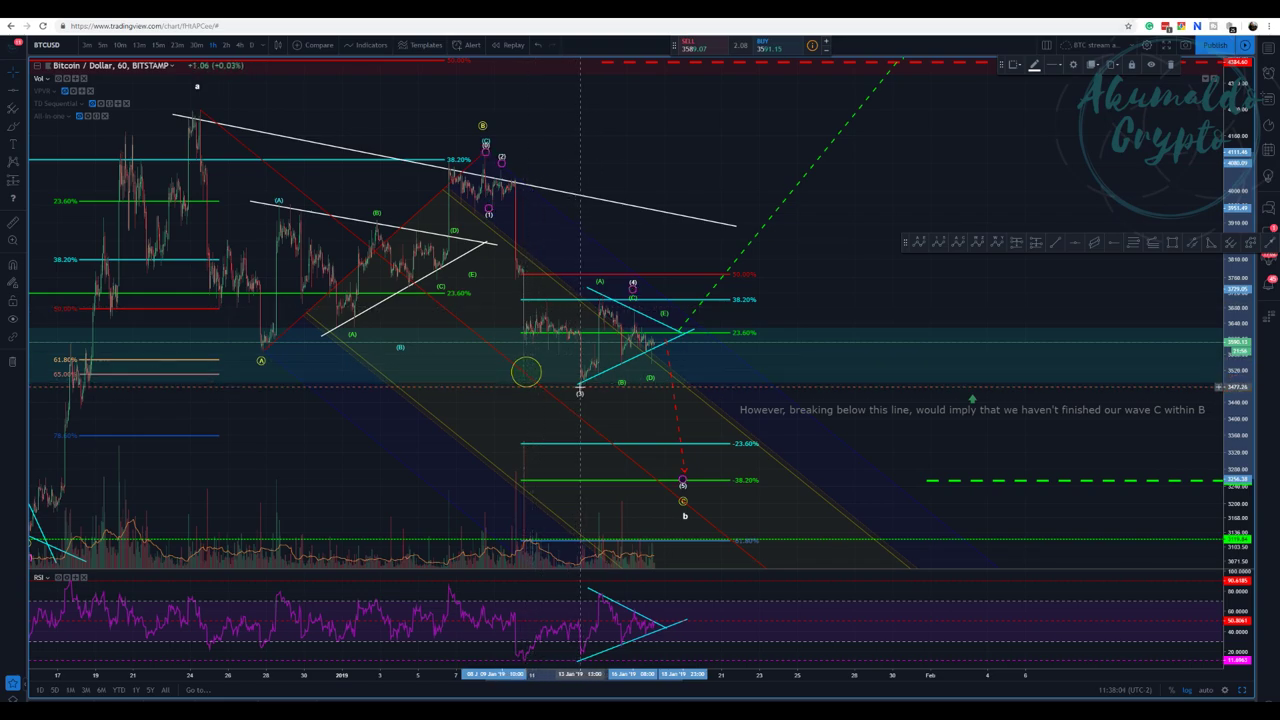
left_click(546, 421)
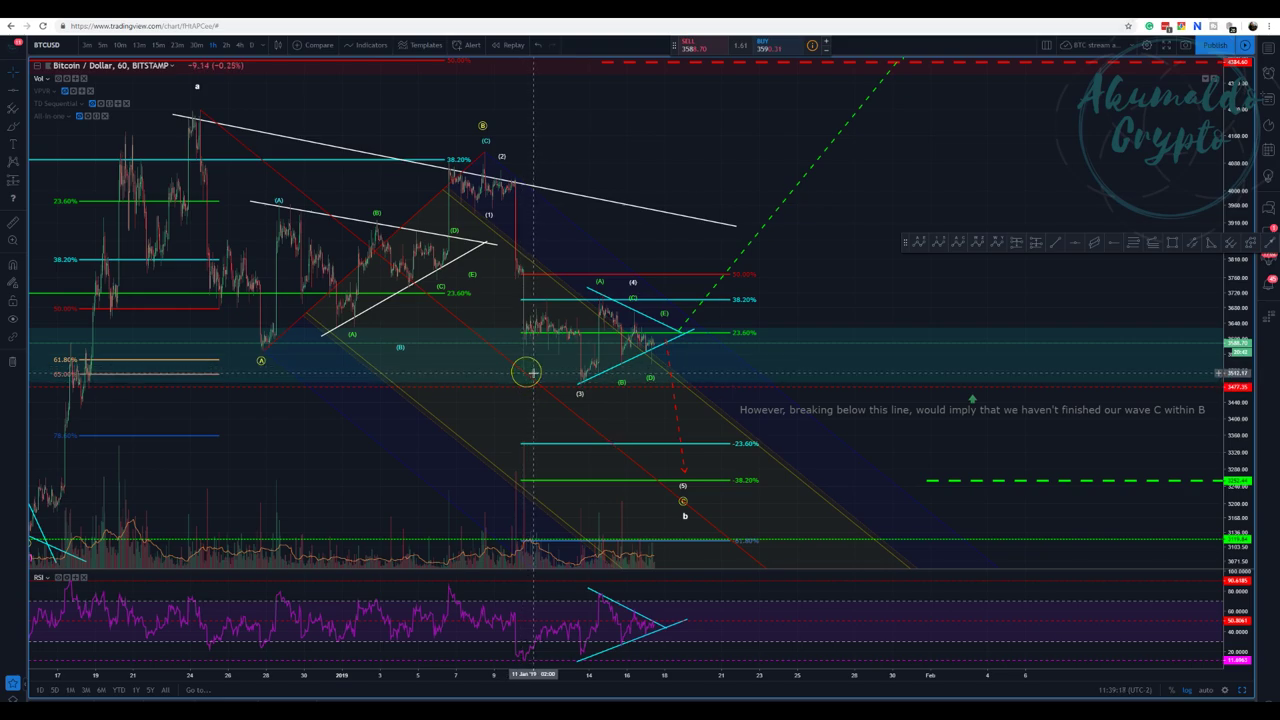
Draw a second Elliott impulse wave from the wave (2) high through the yellow-circled low to the triangle's starting low
left_click(581, 393)
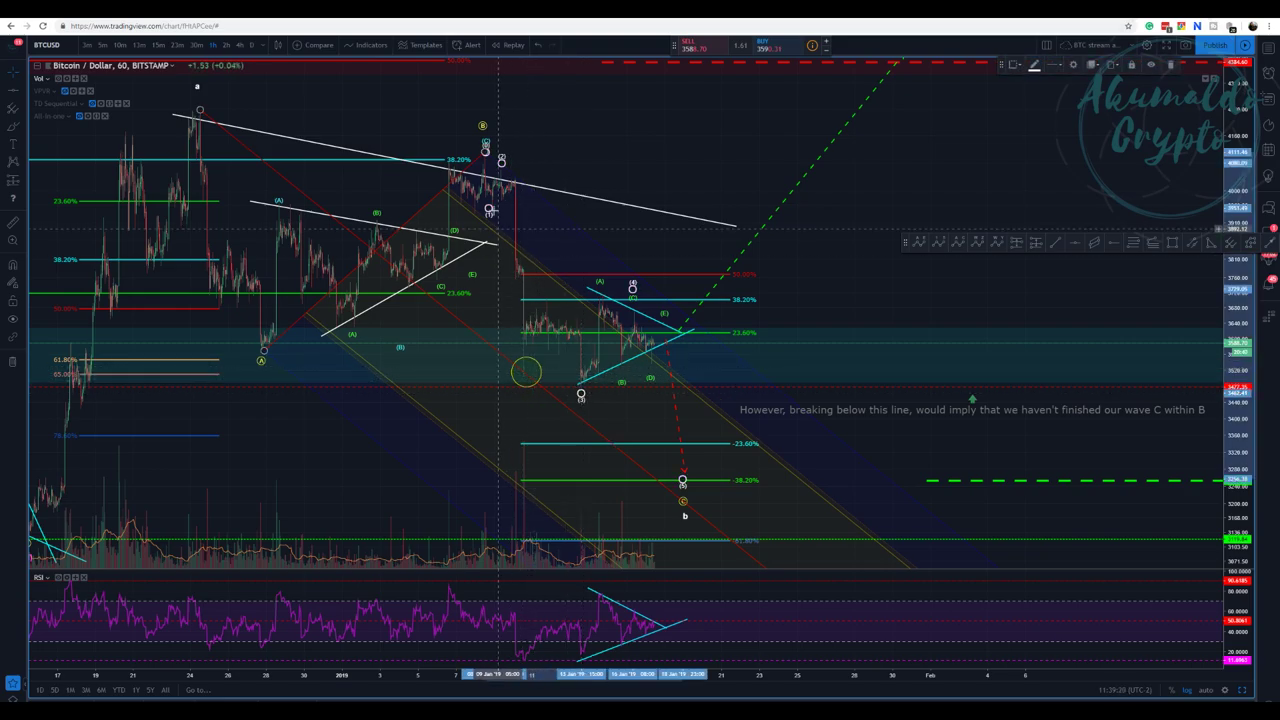
left_click(942, 244)
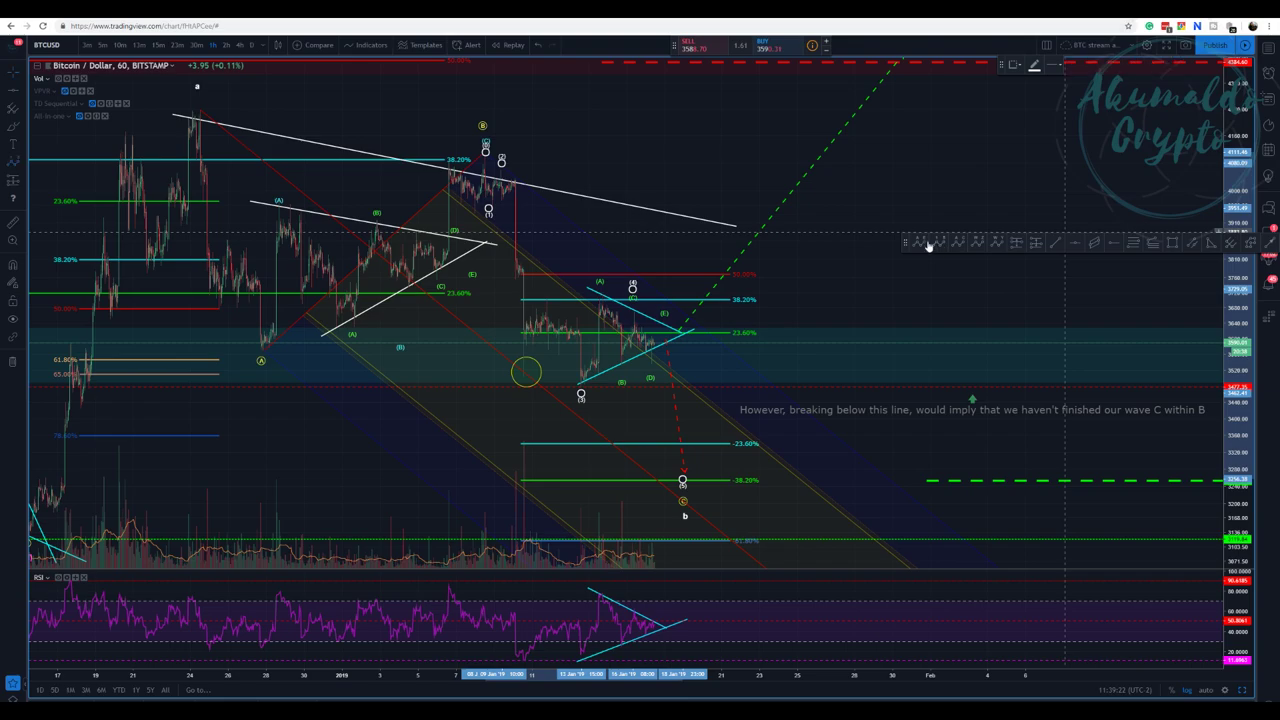
left_click(504, 170)
left_click(504, 205)
left_click(517, 170)
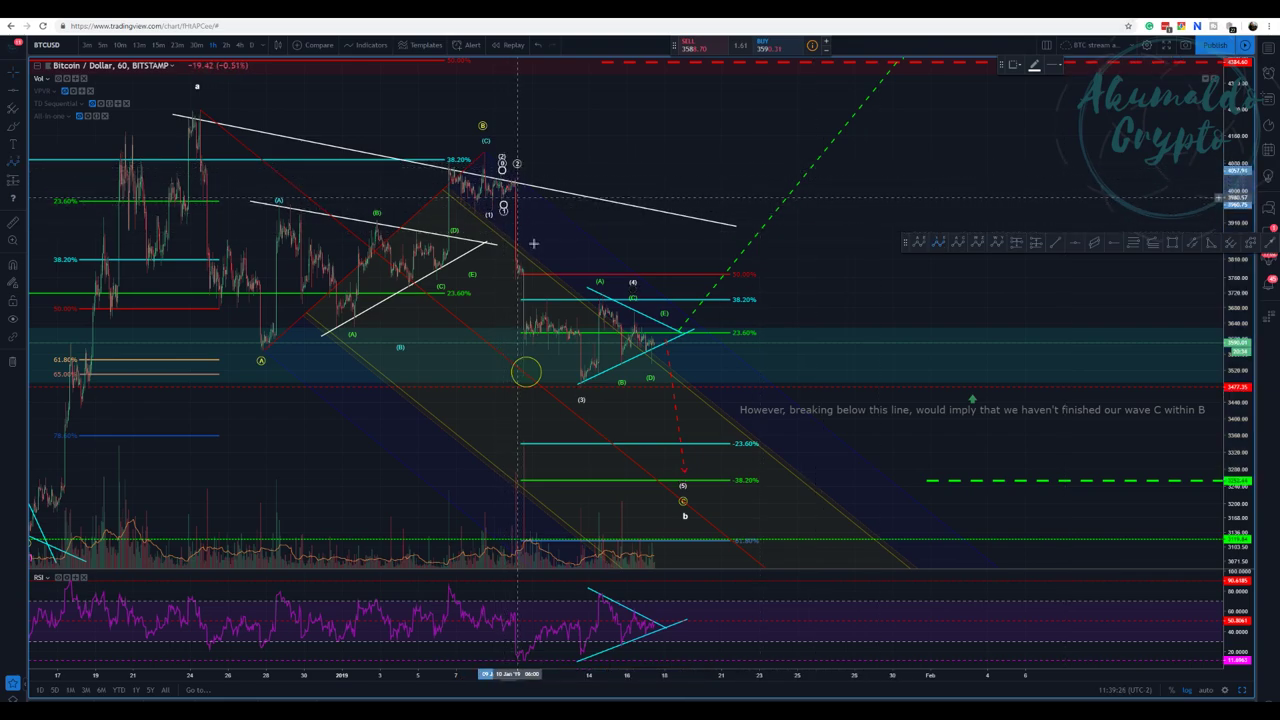
left_click(521, 380)
left_click(543, 278)
left_click(579, 392)
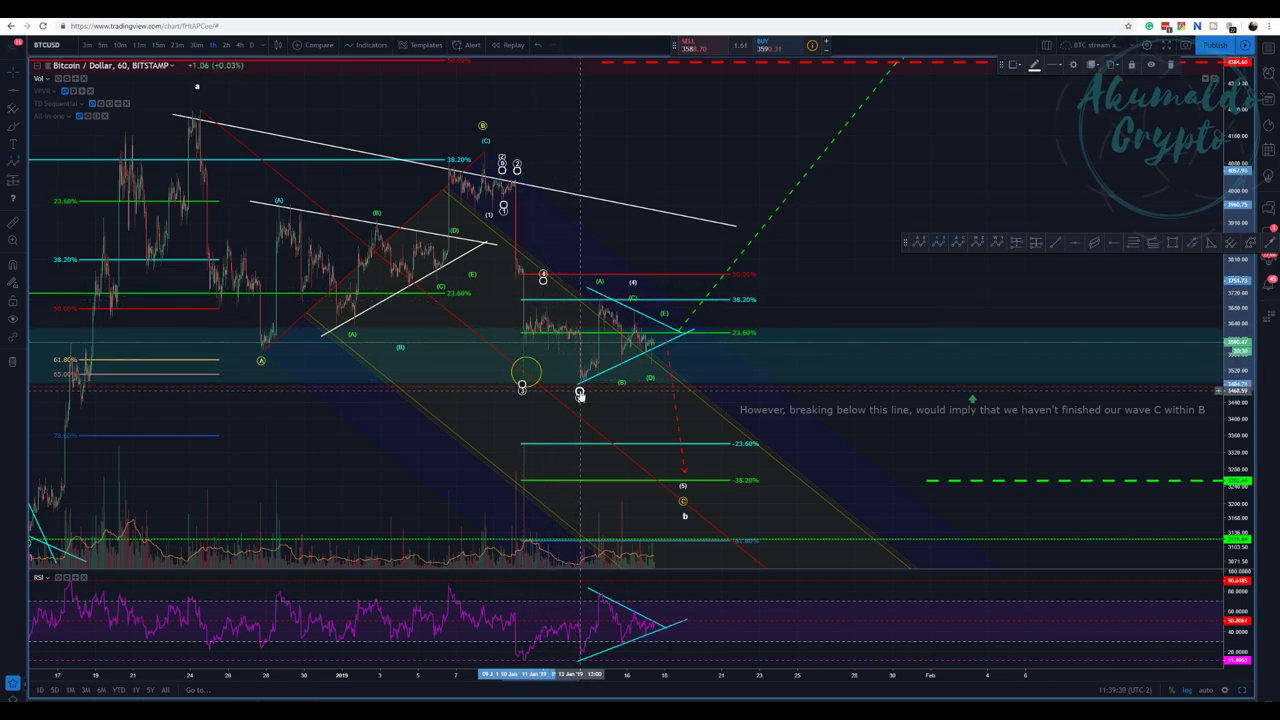
Set the degree of the newly drawn inner impulse wave to Submicro
right_click(580, 395)
mouse_move(632, 587)
left_click(708, 695)
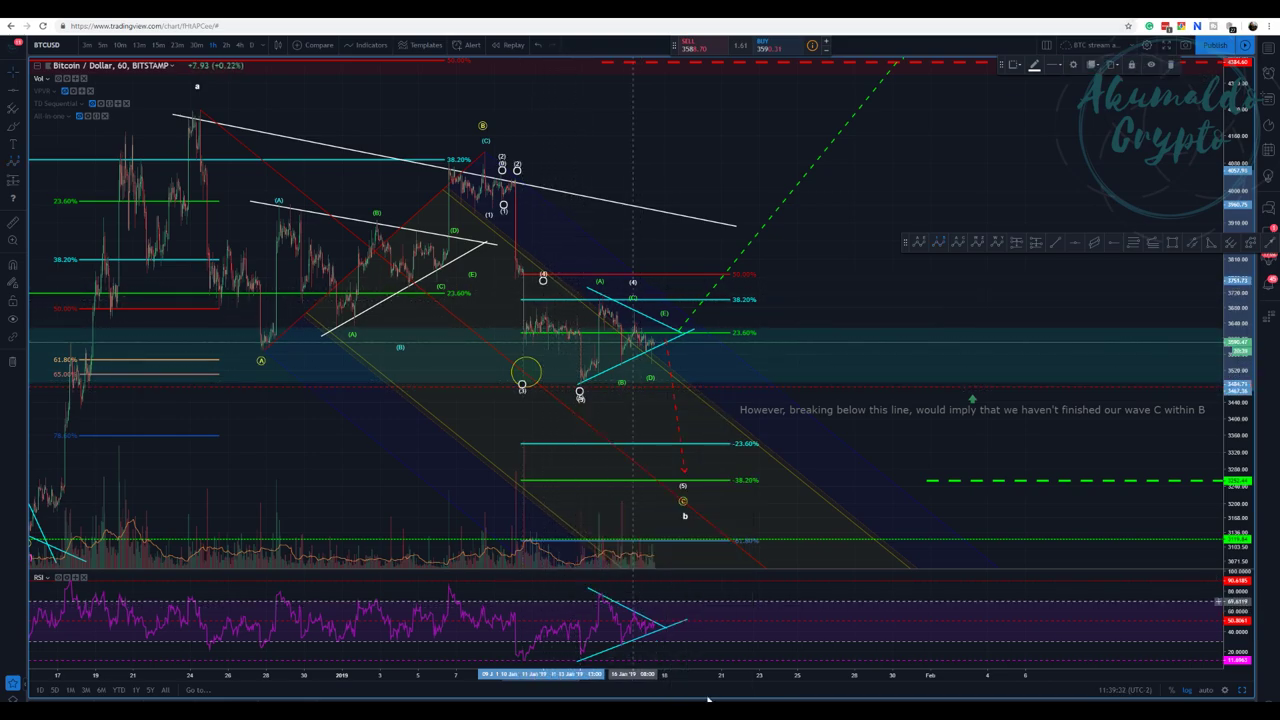
right_click(579, 392)
mouse_move(620, 585)
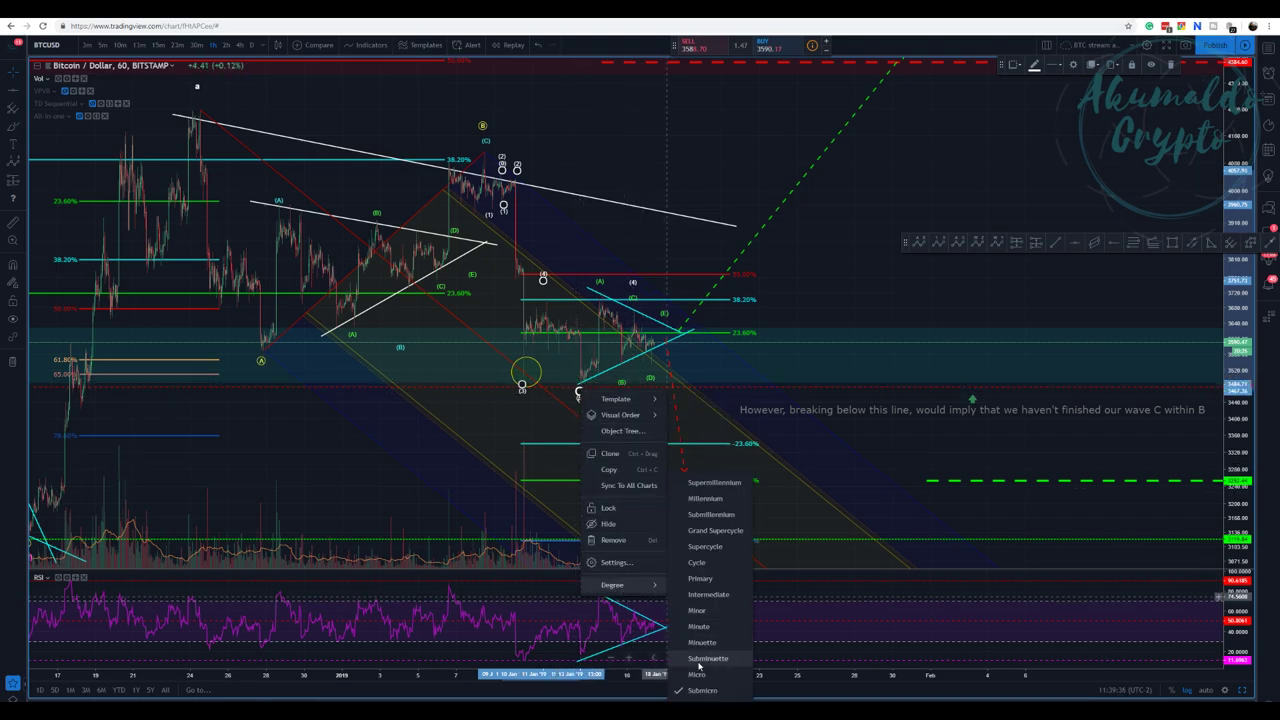
Set the degree of the larger impulse wave to Micro
right_click(633, 287)
mouse_move(700, 481)
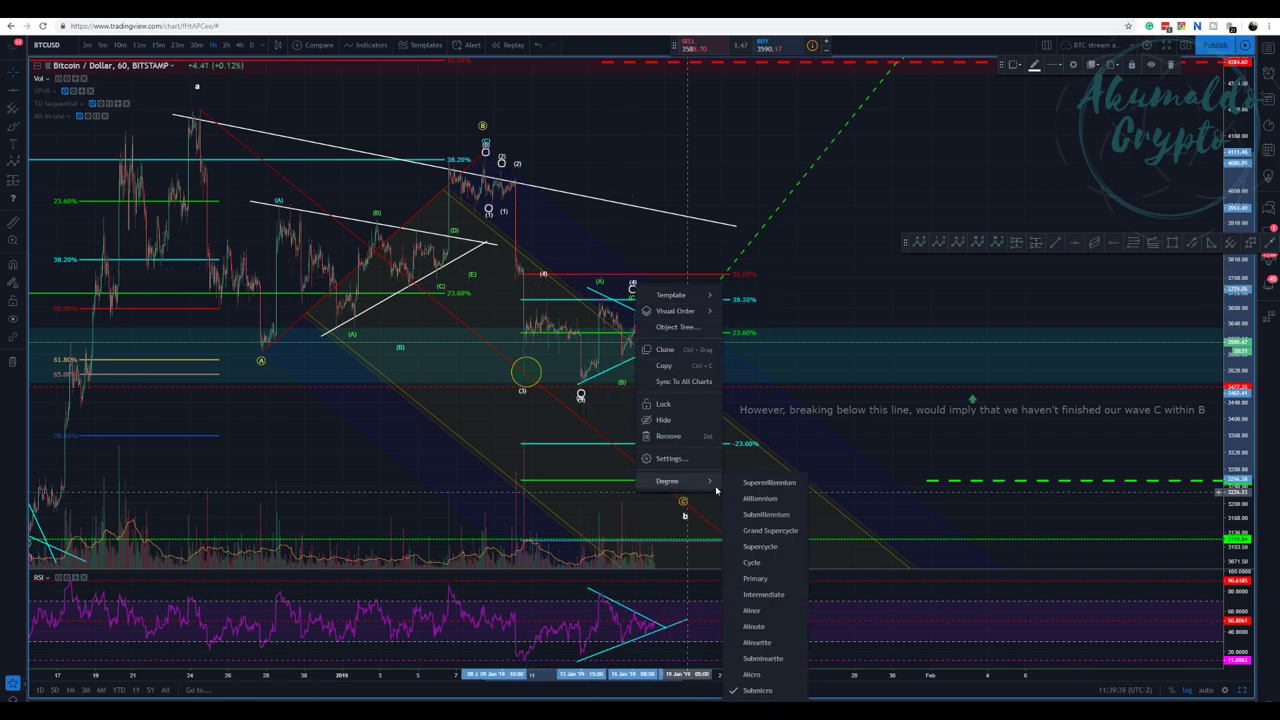
left_click(766, 681)
left_click(727, 141)
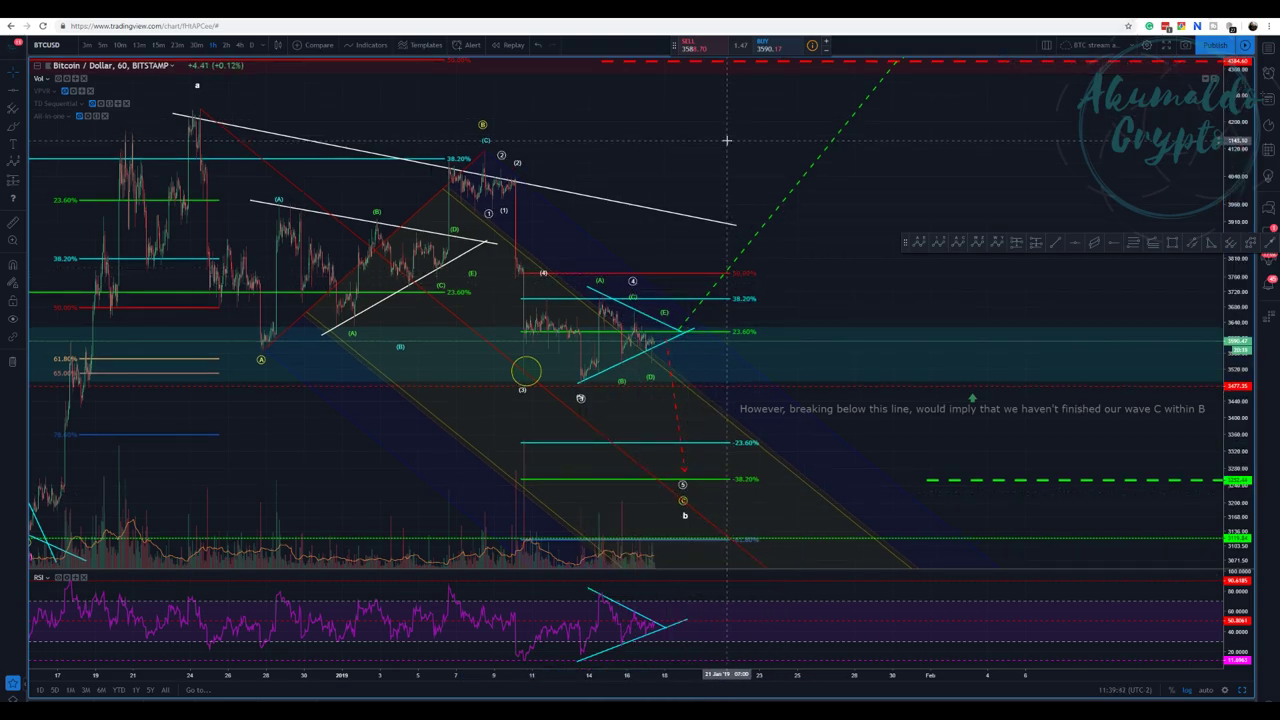
Fine-tune the inner impulse's (1), (2) and (4) points and lower the larger count's circled 3 below the inner (5)
left_click(500, 208)
left_click_drag(504, 208, 511, 174)
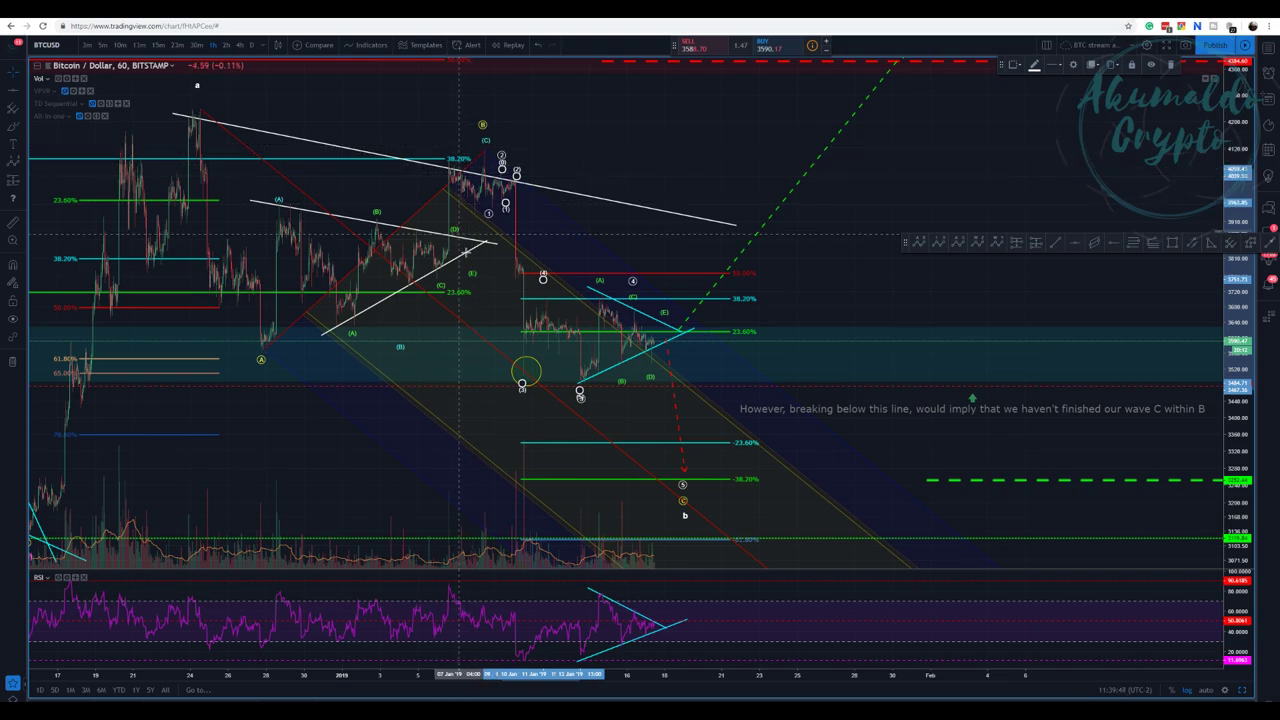
left_click(476, 156)
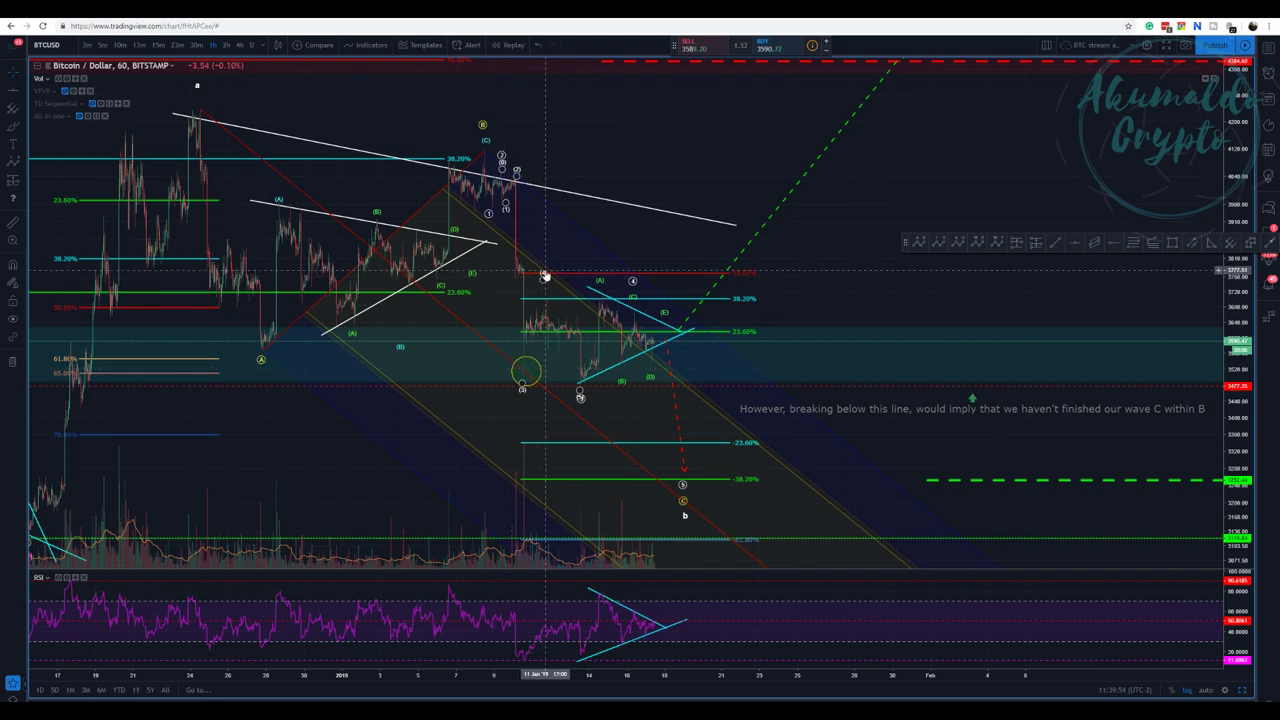
left_click_drag(543, 275, 546, 295)
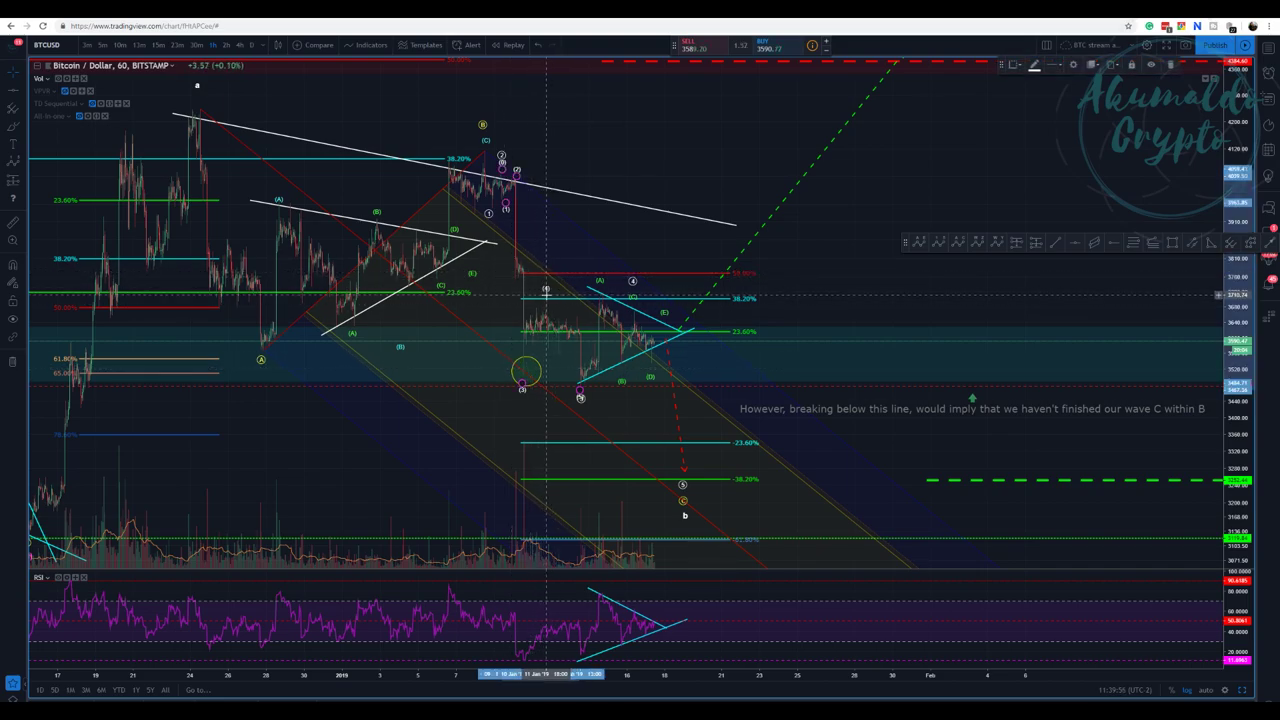
left_click(584, 406)
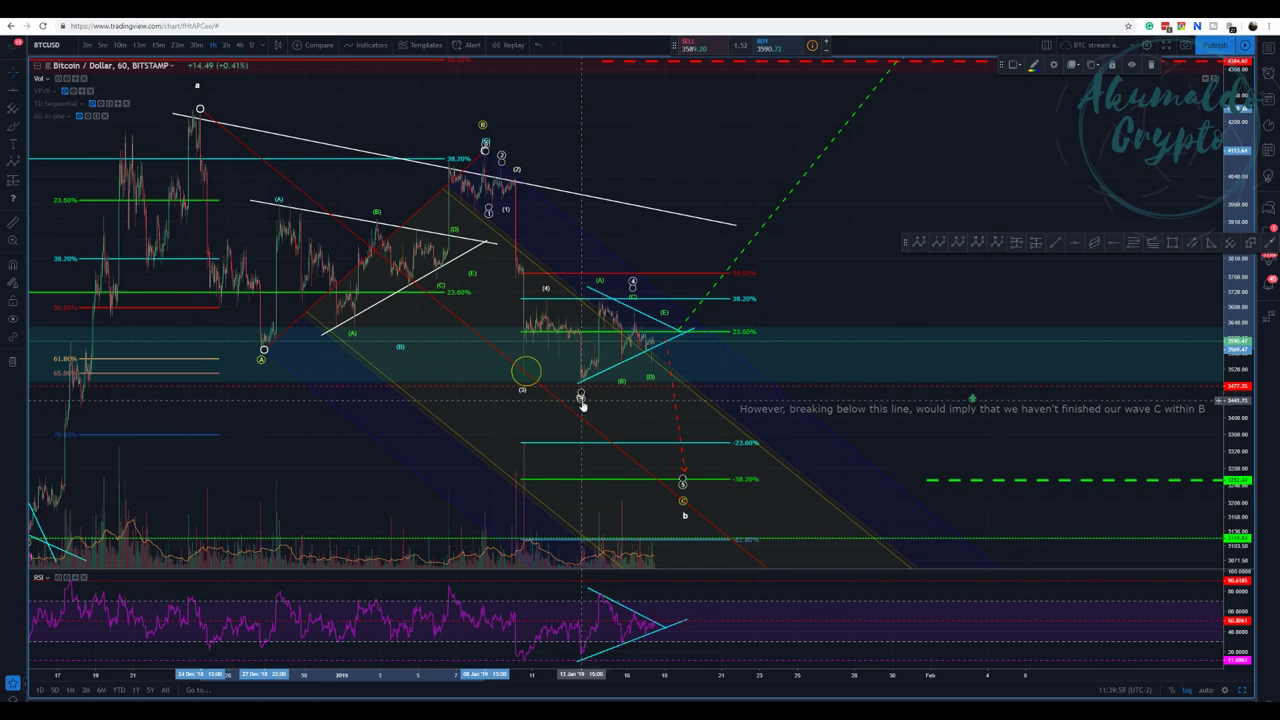
left_click_drag(581, 395, 582, 403)
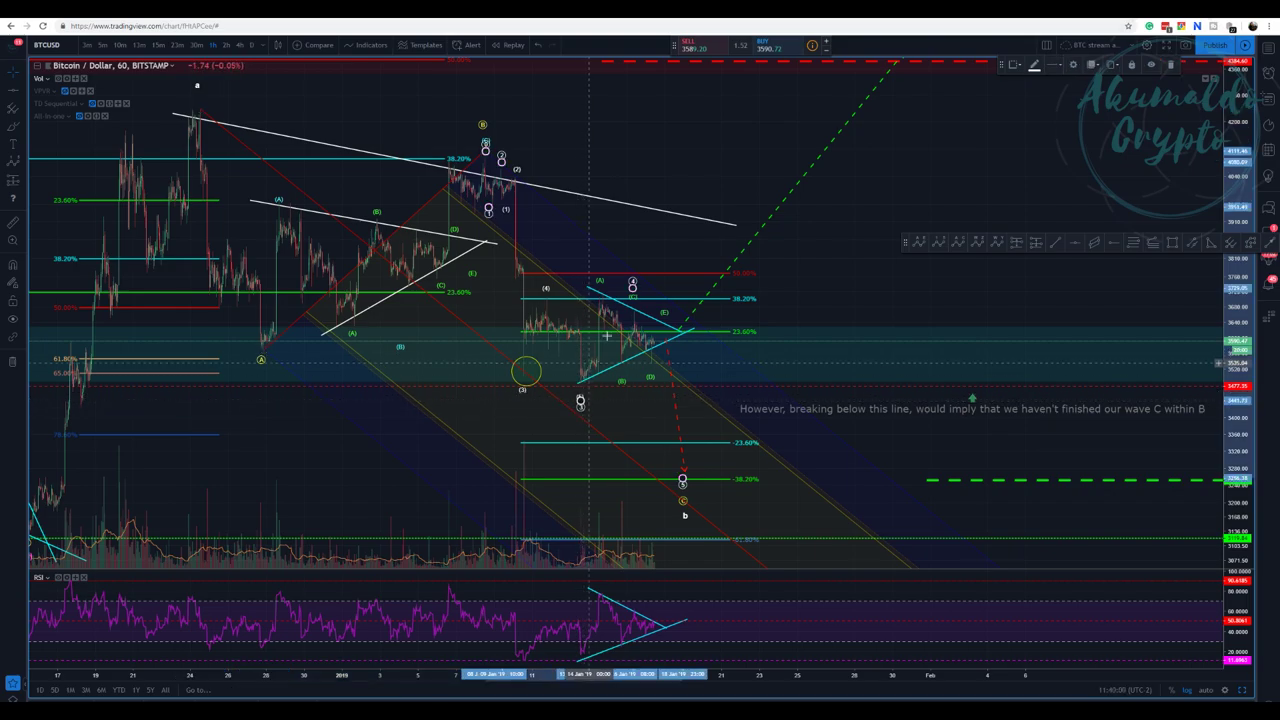
Adjust the larger count's circled 4 point above the triangle's (C), then nudge the projected circled 5 and b markers slightly lower
left_click(633, 287)
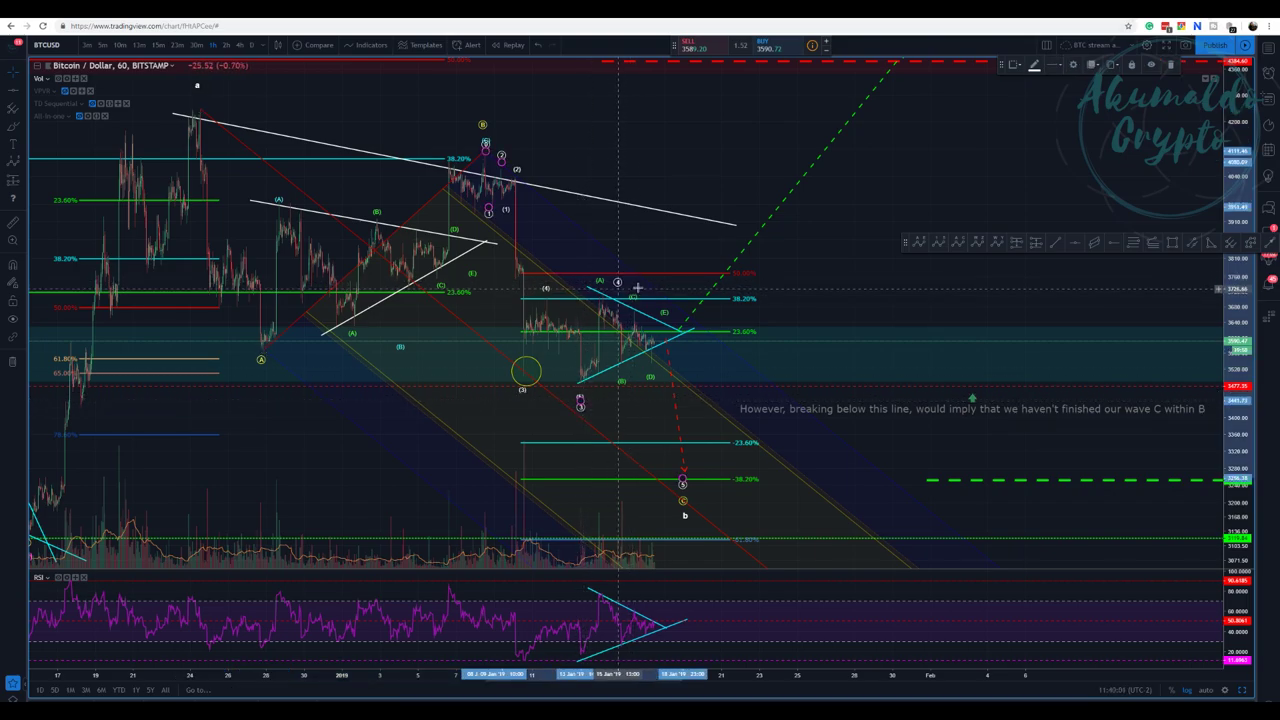
left_click(631, 287)
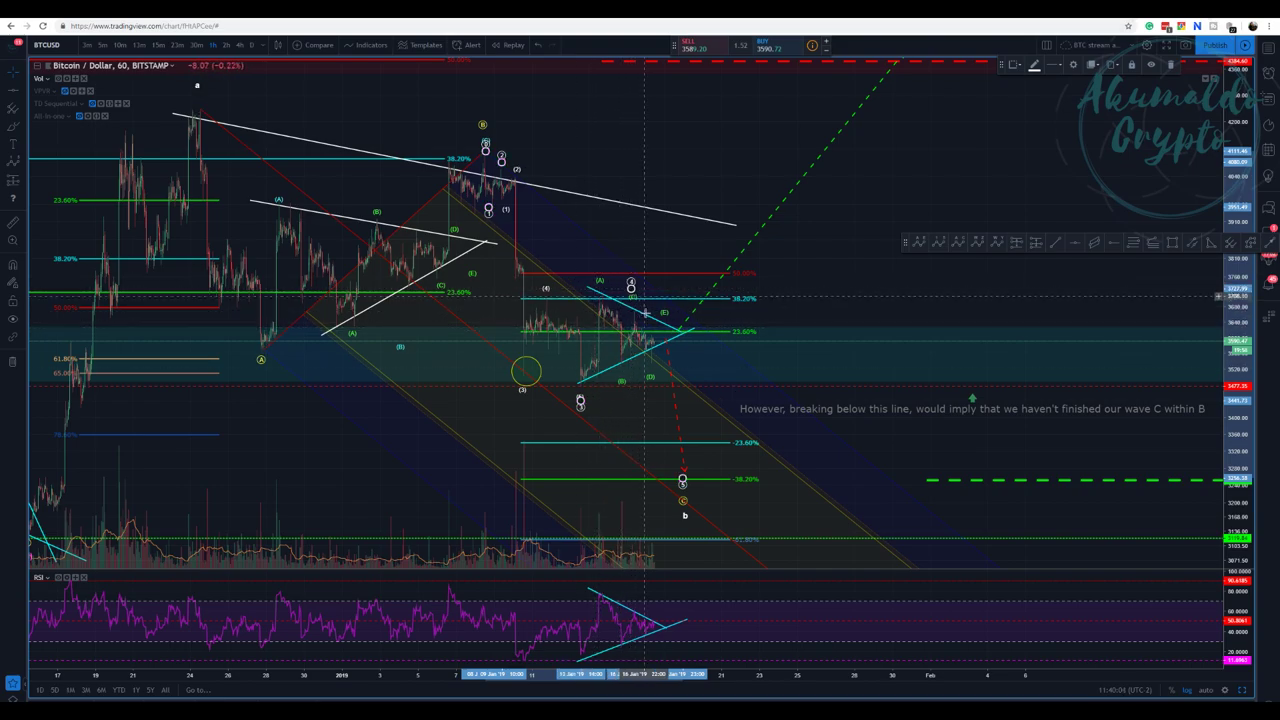
left_click(631, 287)
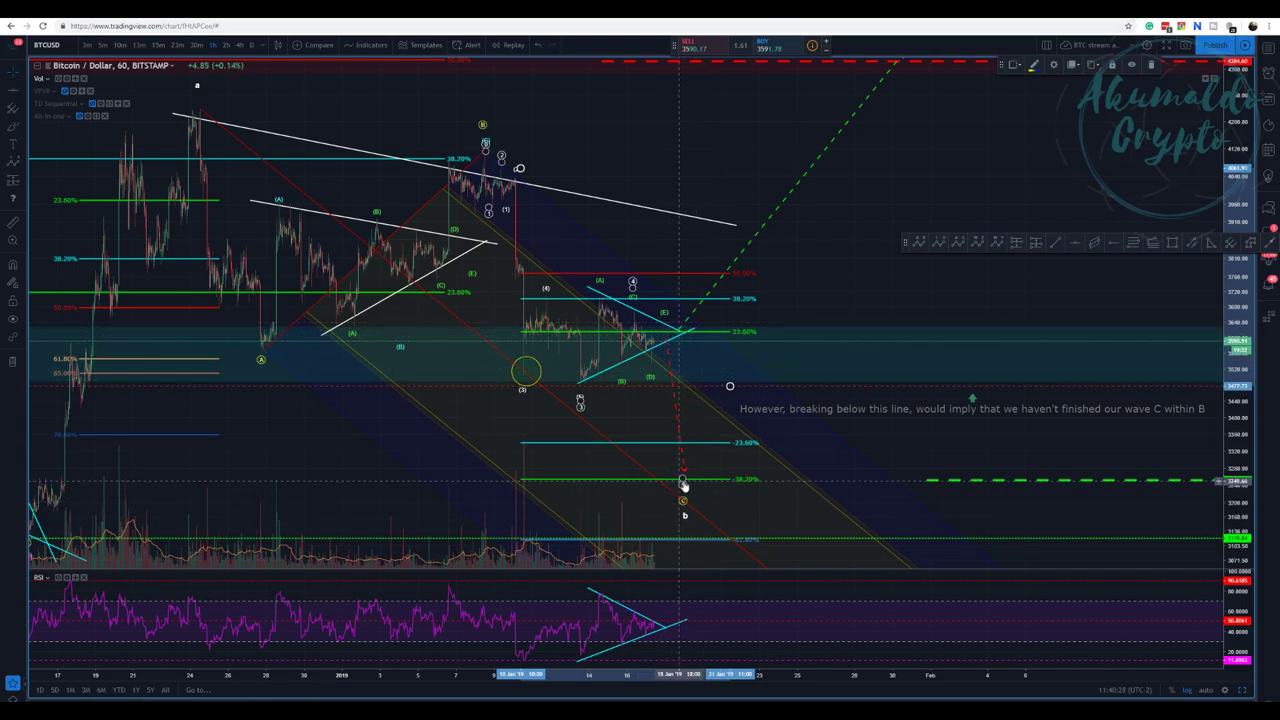
left_click_drag(683, 484, 682, 514)
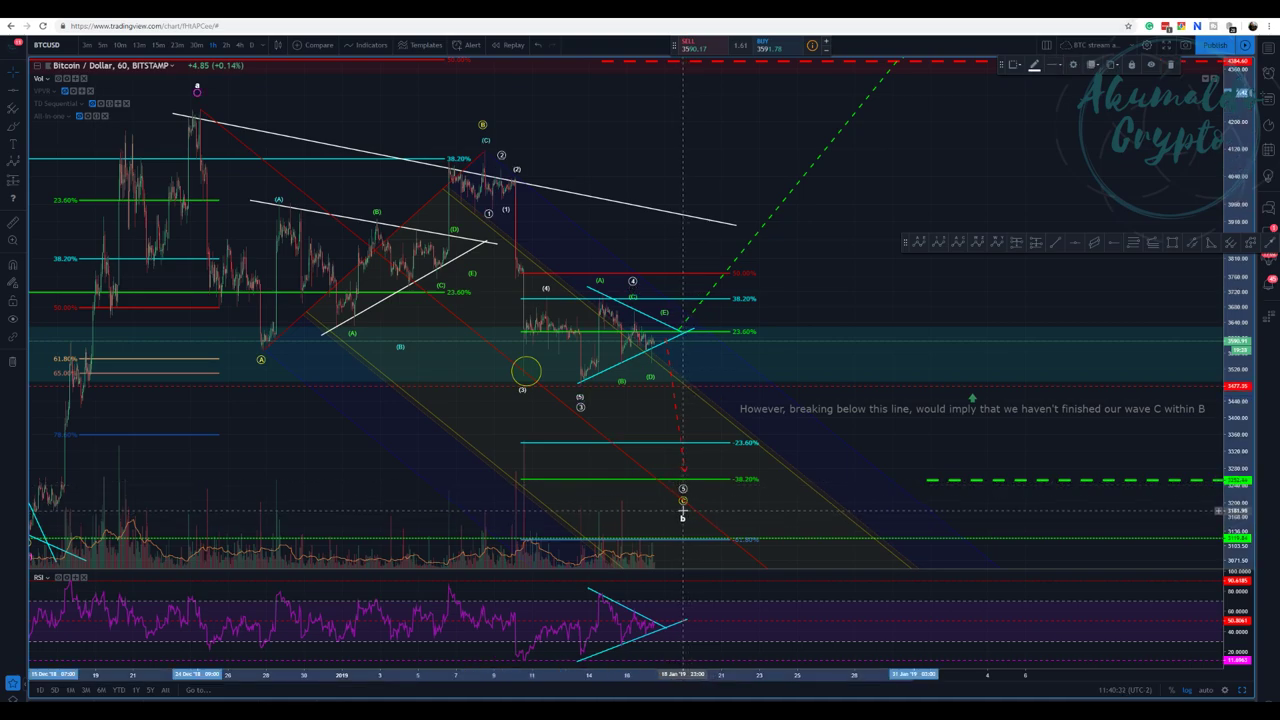
Compare the wave counts on the hourly and daily BTCUSD charts, ending on the daily chart
scroll(717, 459, "down", 1)
mouse_move(763, 165)
left_mouse_down()
mouse_move(747, 225)
mouse_move(742, 170)
left_mouse_up()
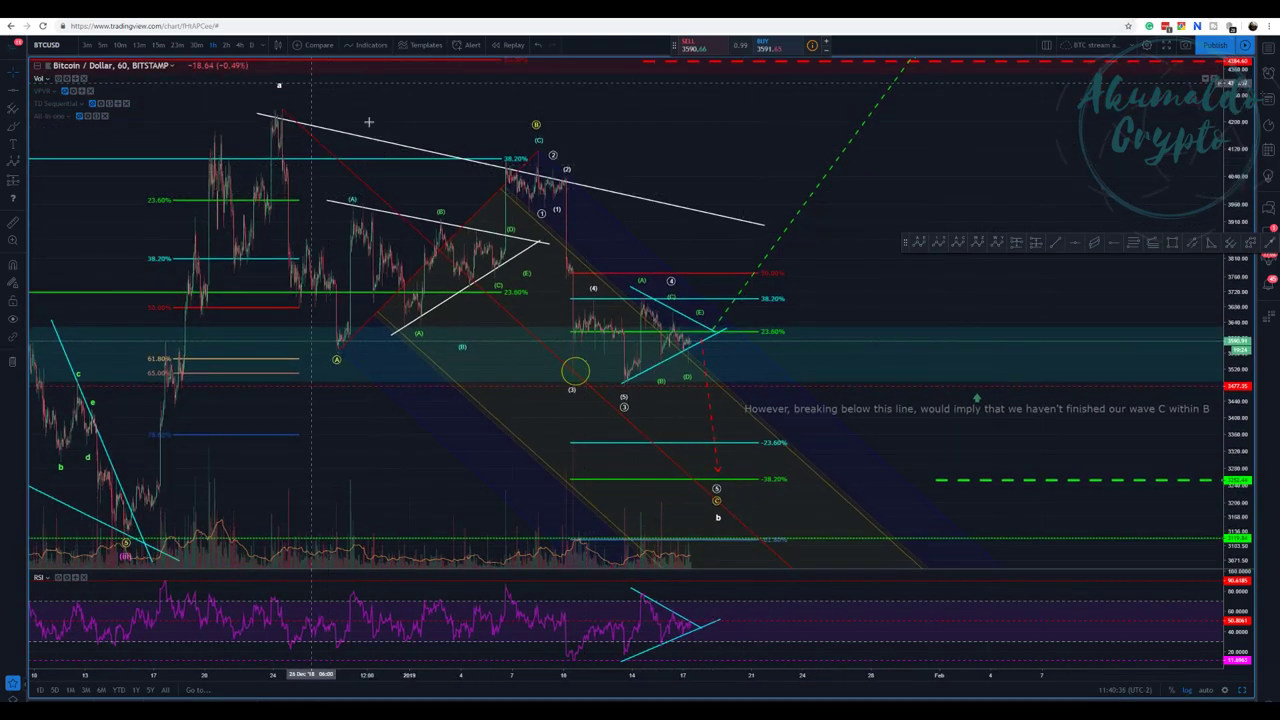
left_click_drag(876, 239, 817, 270)
left_click_drag(623, 189, 686, 134)
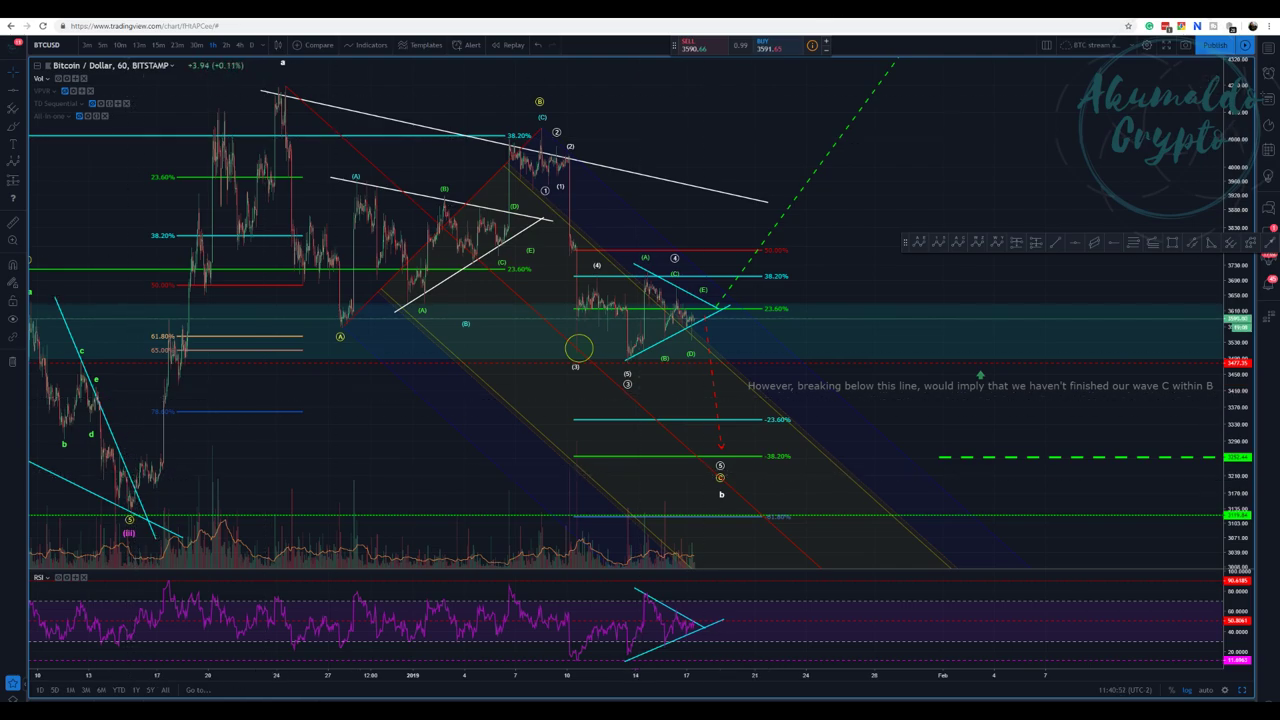
key("ctrl+Tab")
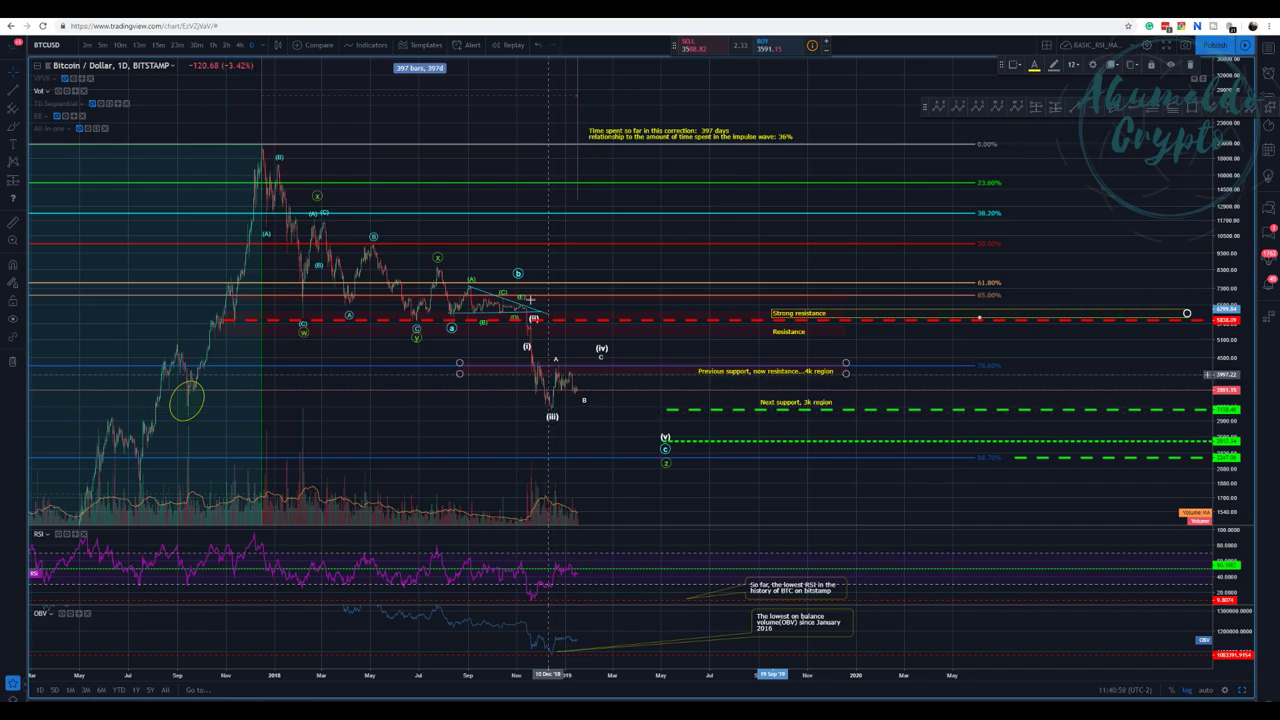
key("ctrl+Tab")
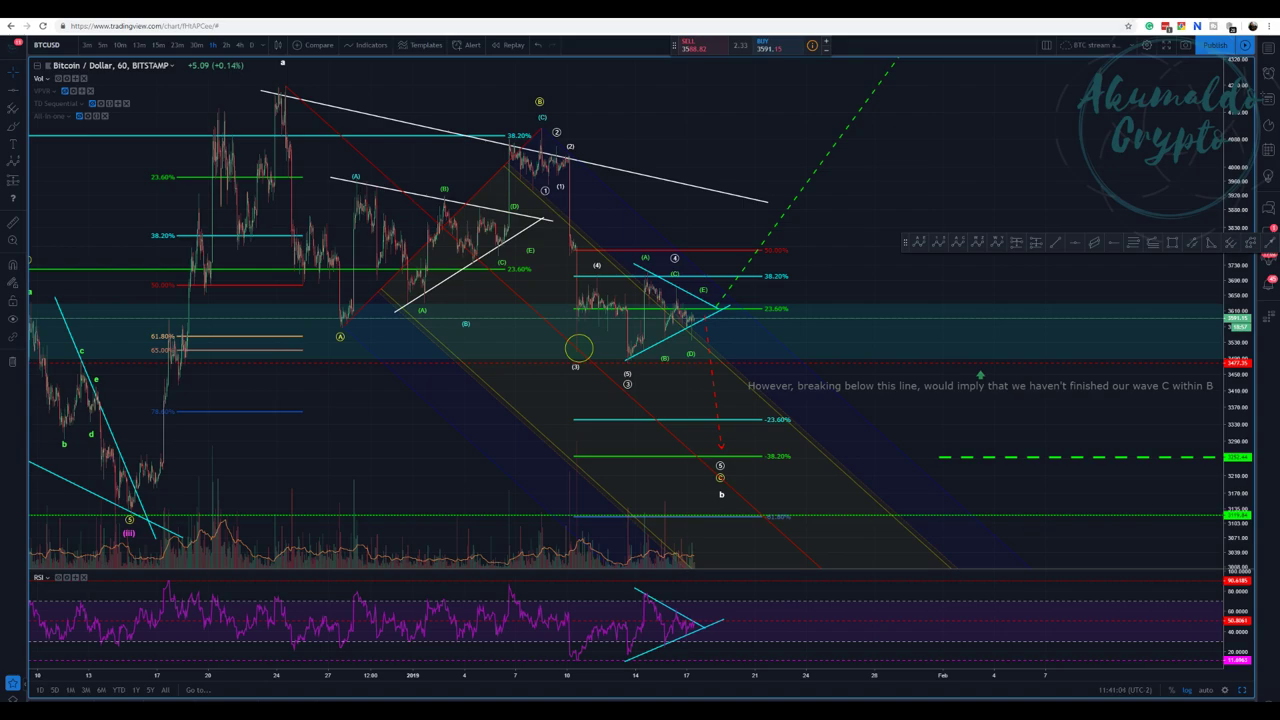
key("ctrl+Tab")
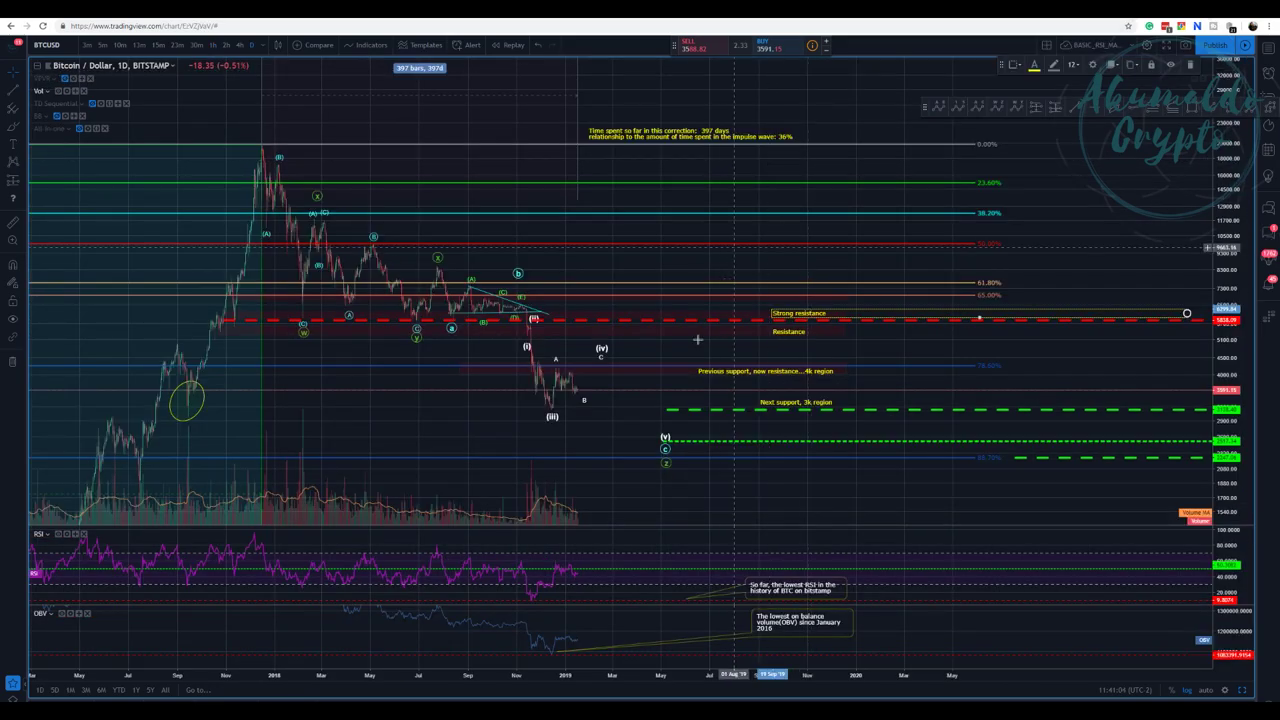
Fine-tune the white (ii) point at the red dashed resistance line and the B point near the current price on the daily chart
left_click(583, 394)
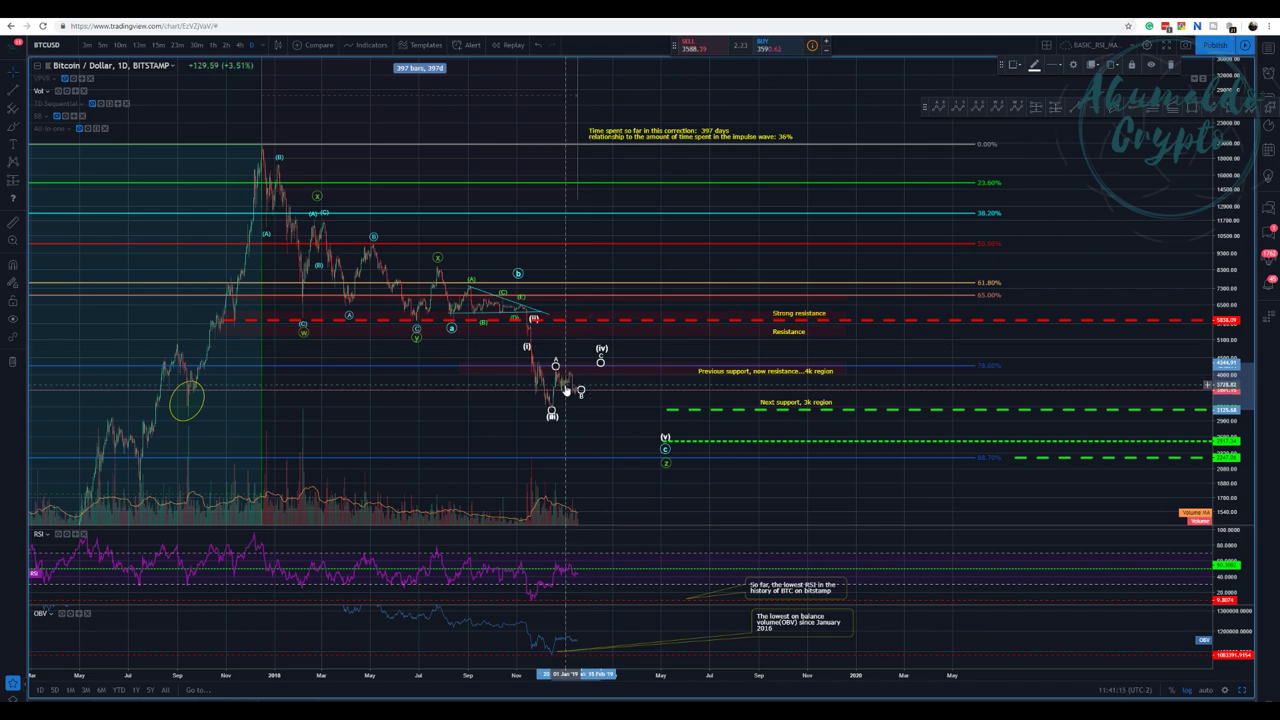
left_click_drag(529, 321, 537, 328)
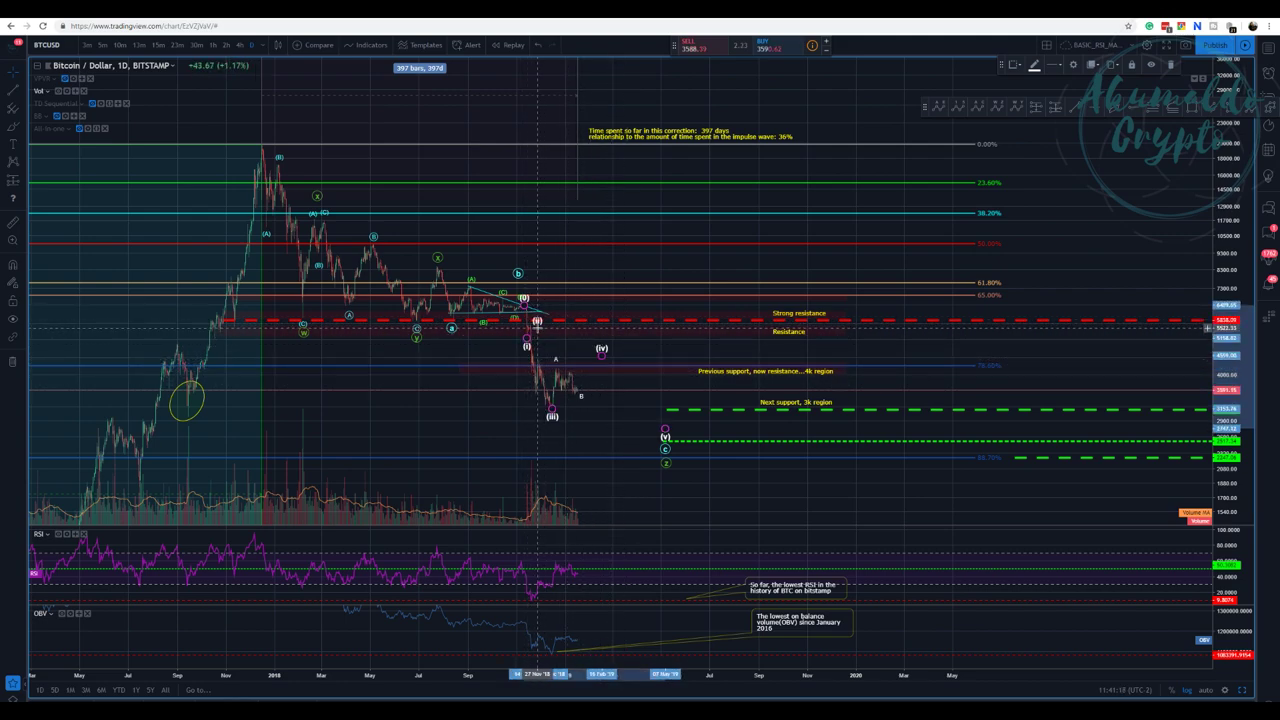
left_click(548, 328)
left_click(532, 326)
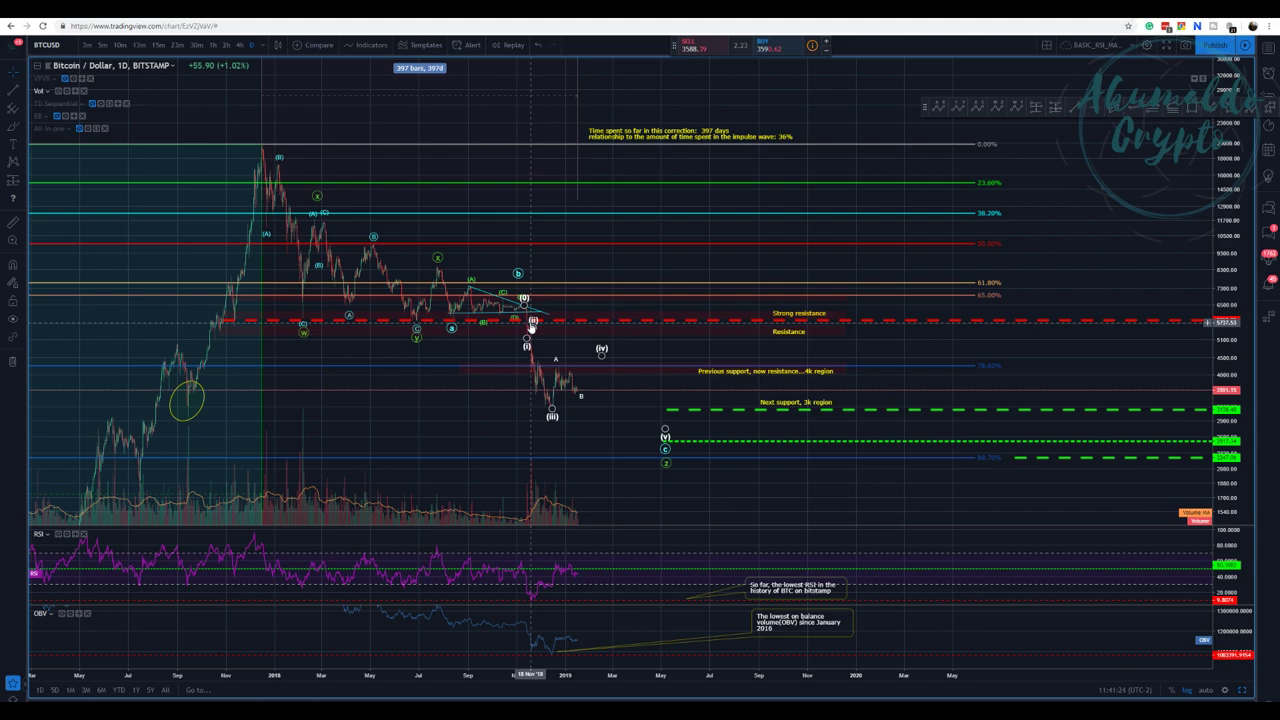
left_click(528, 375)
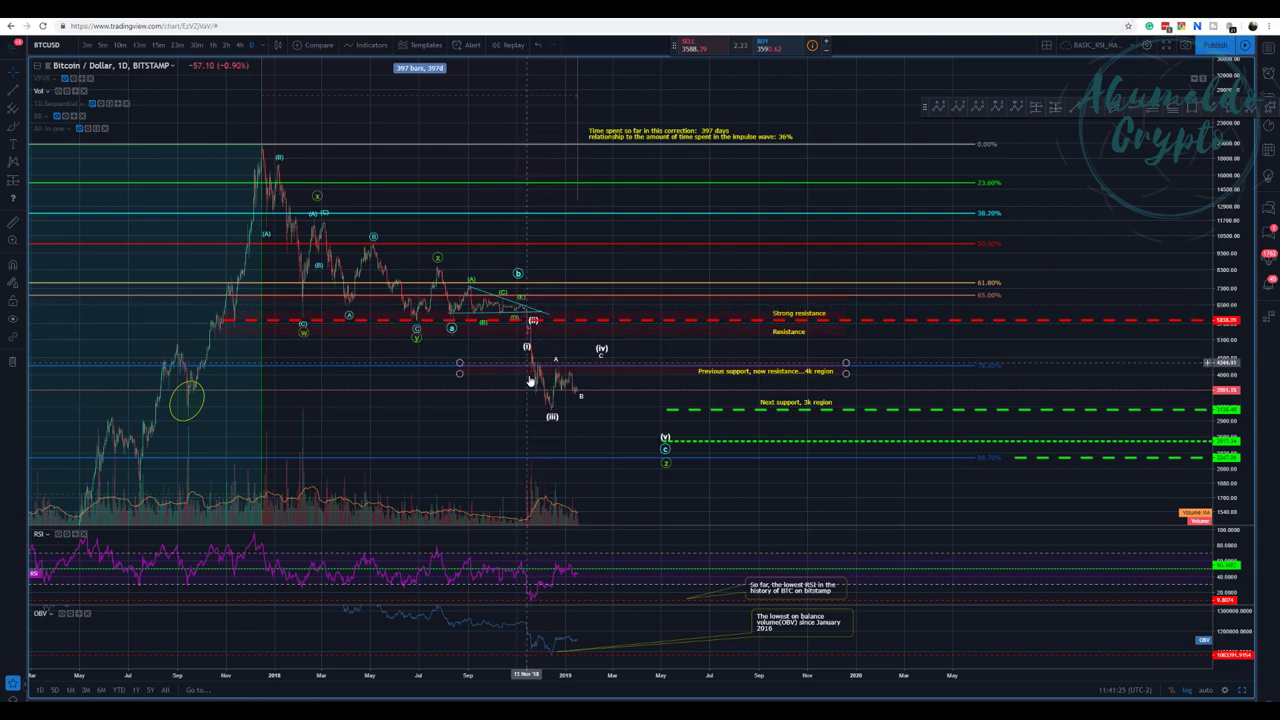
left_click(602, 351)
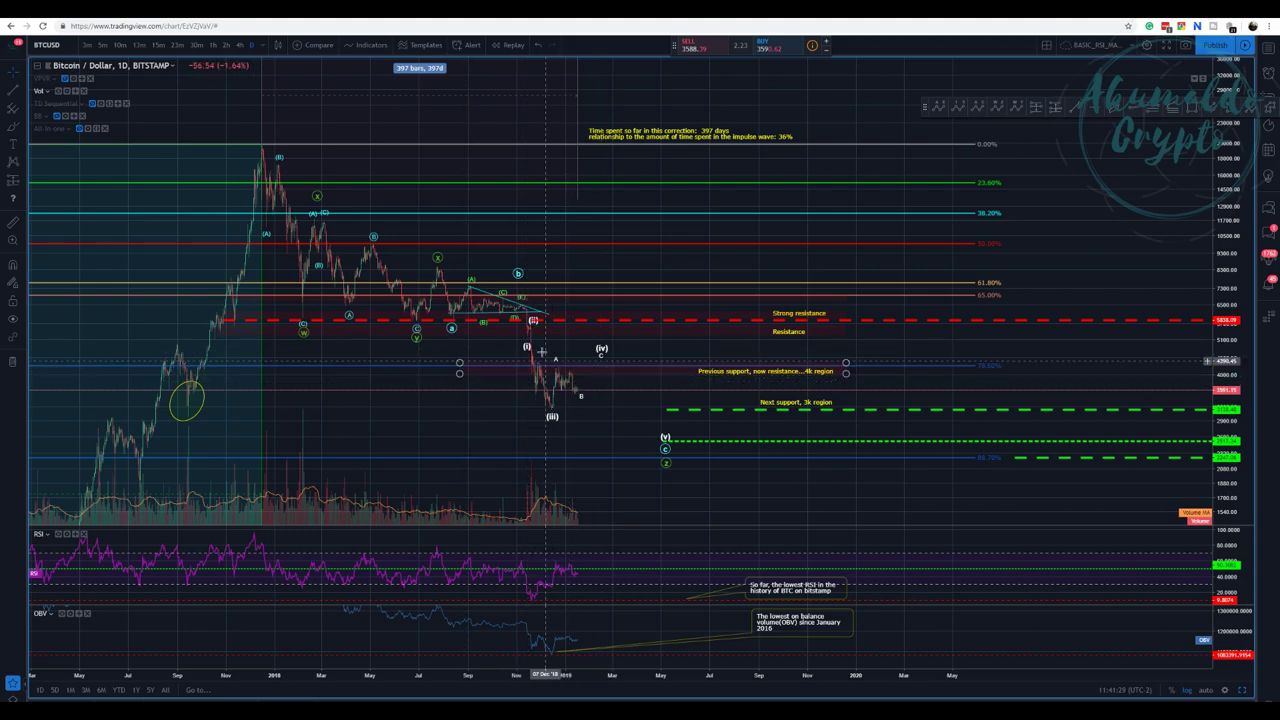
left_click(592, 357)
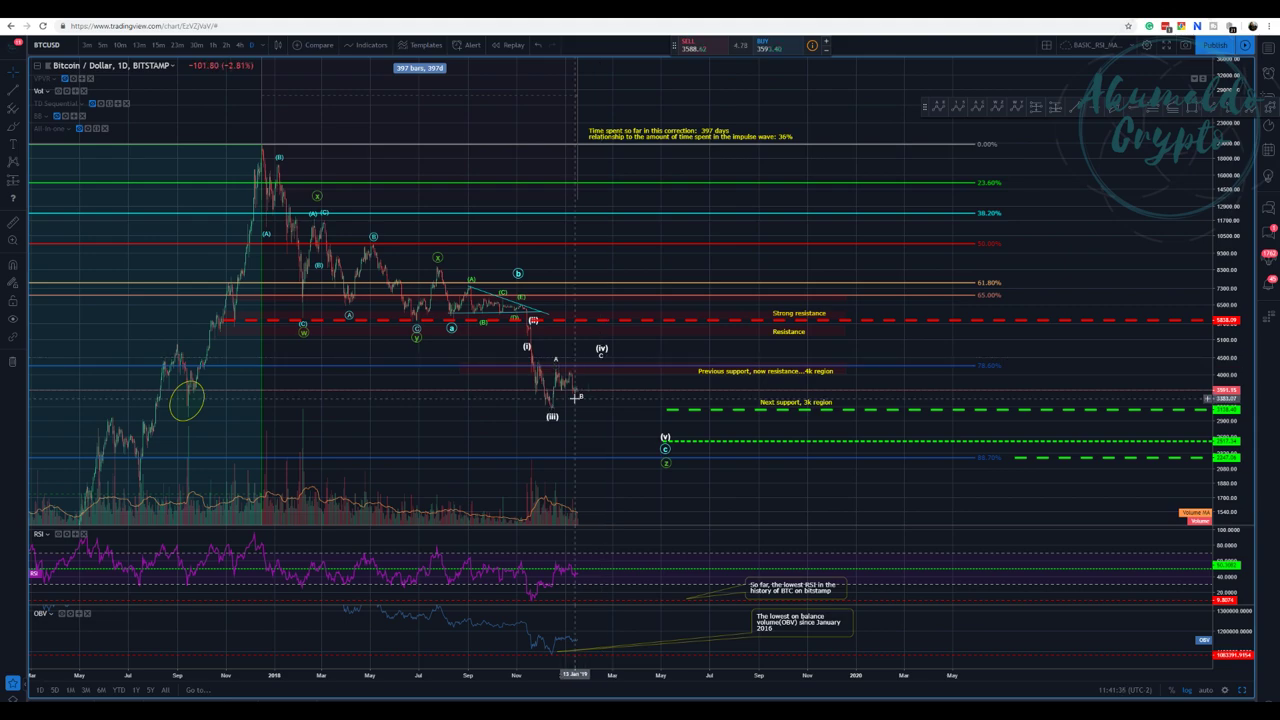
left_click(580, 393)
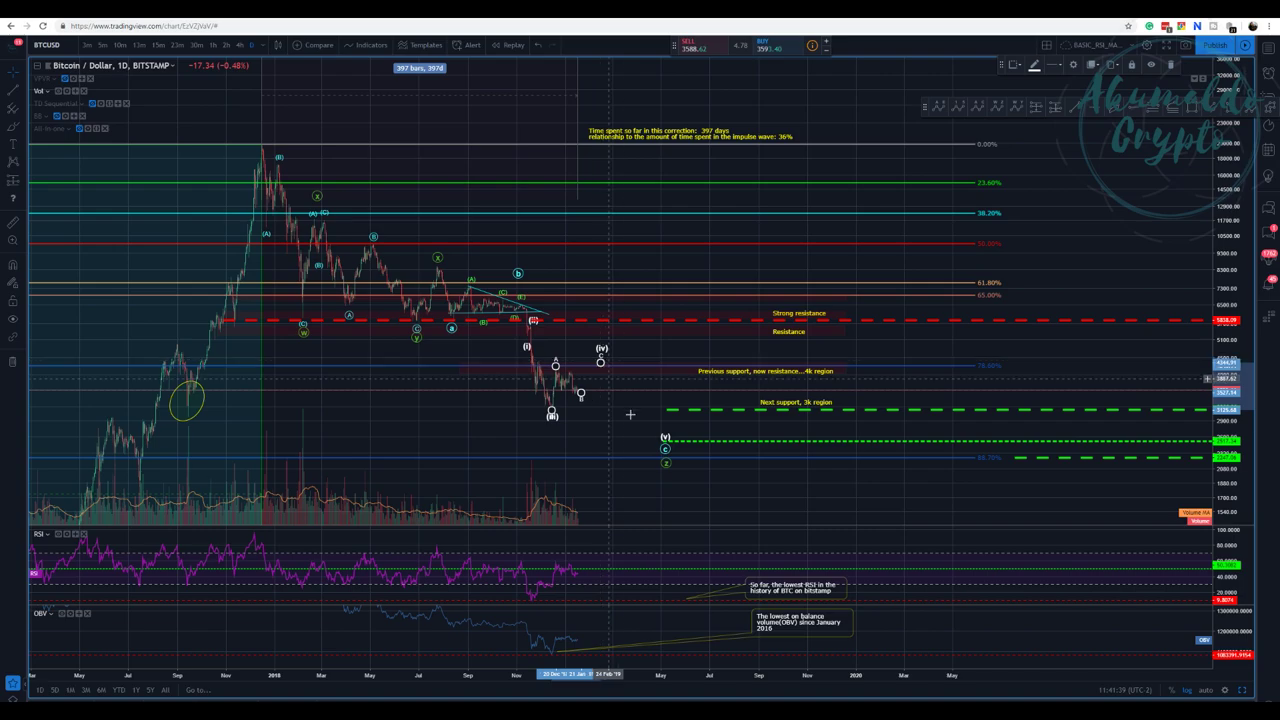
Shift the projected (v), blue c and green z end points out to about early July 2019
mouse_move(614, 434)
left_mouse_down()
mouse_move(568, 404)
mouse_move(660, 406)
left_mouse_up()
left_click(536, 46)
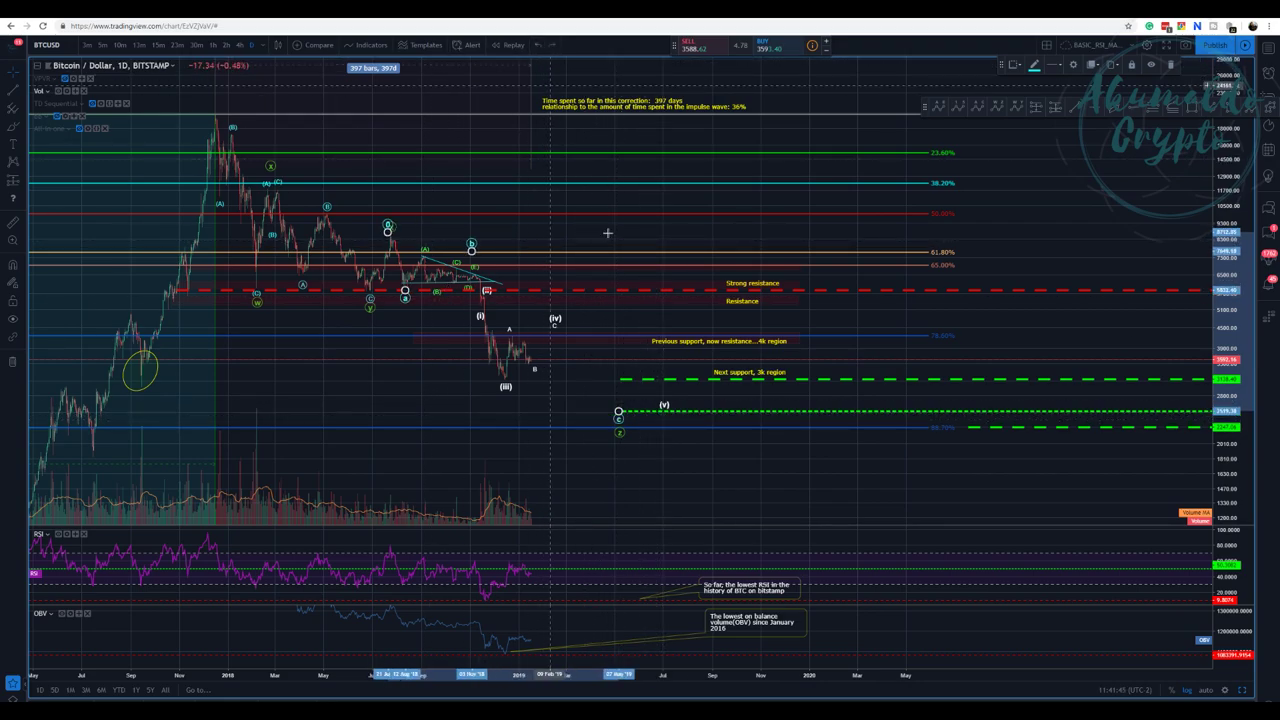
mouse_move(619, 414)
left_mouse_down()
mouse_move(663, 410)
mouse_move(620, 430)
mouse_move(660, 425)
left_mouse_up()
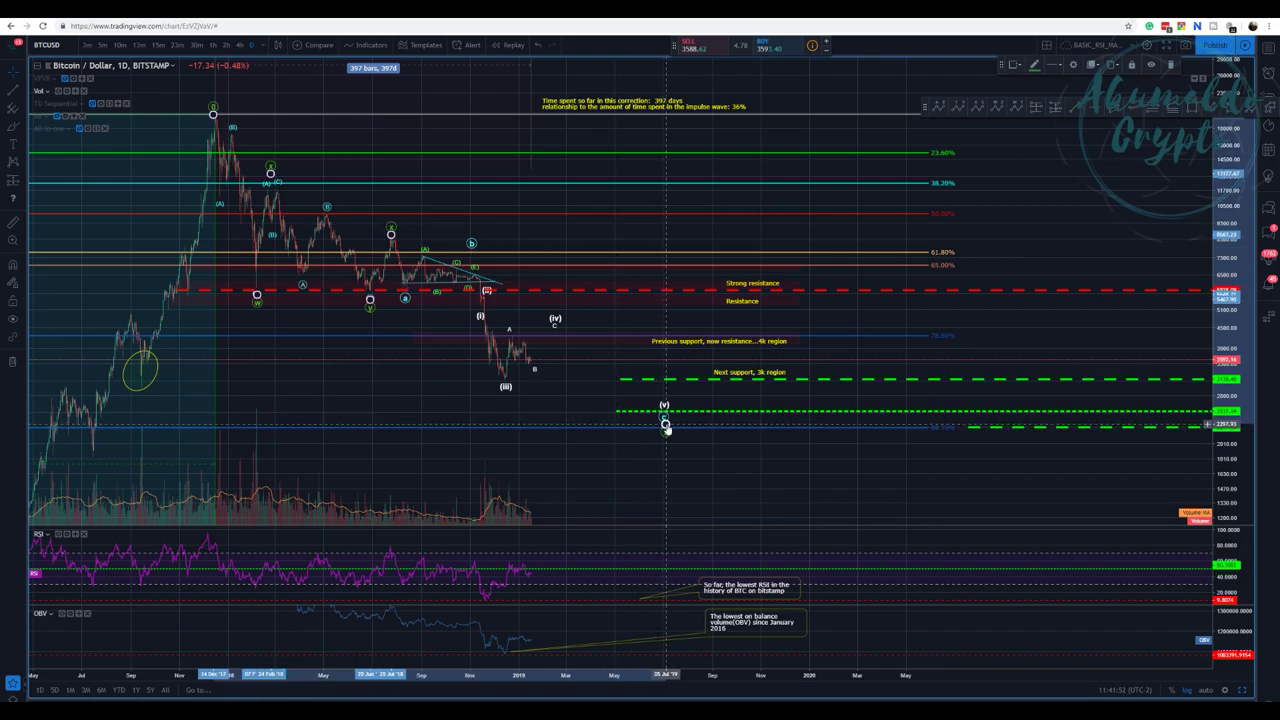
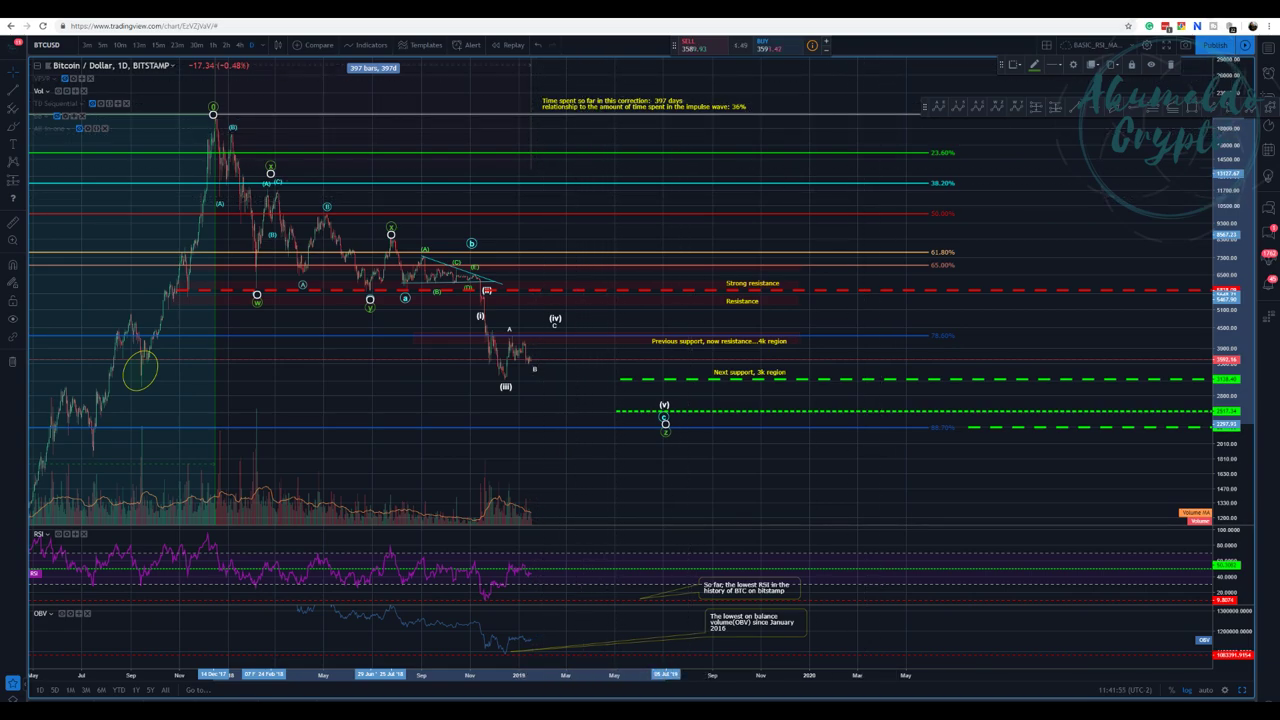
On the weekly BTCUSD chart, reposition the bearish cross callout and anchor its pointer at the moving-average crossing in early December 2018
key("ctrl+Tab")
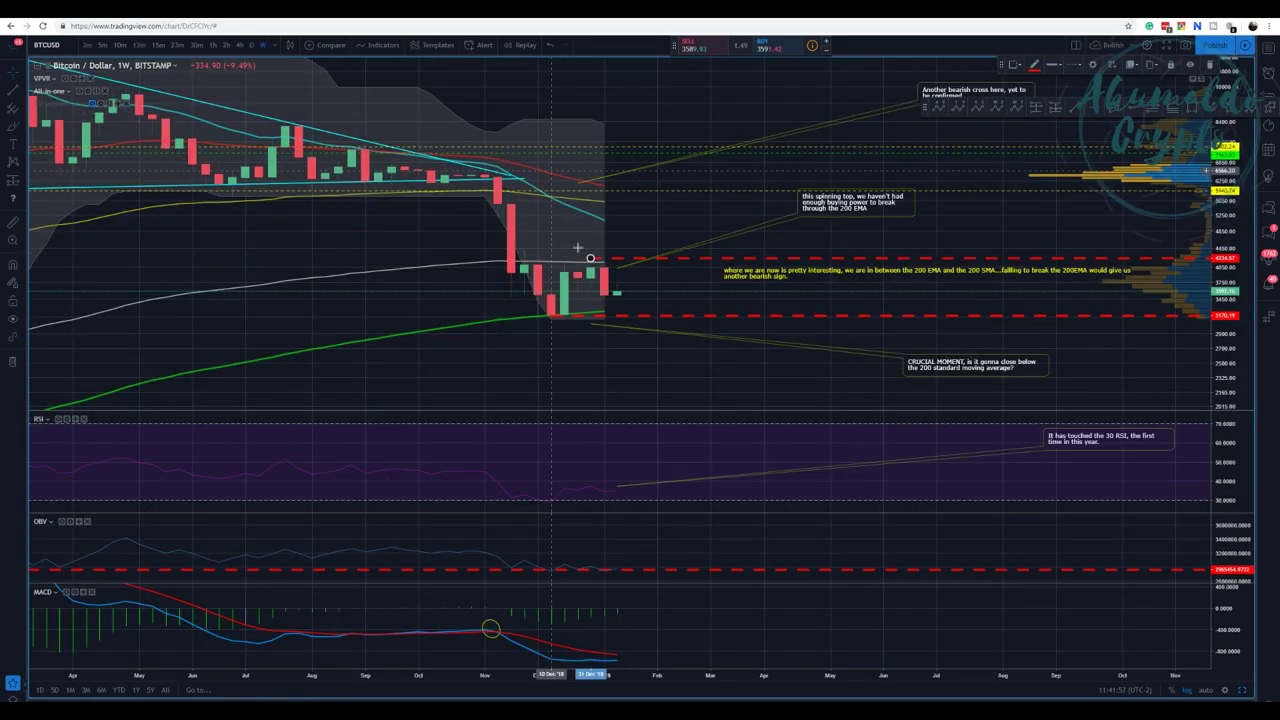
scroll(645, 200, "down", 1)
scroll(650, 250, "up", 1)
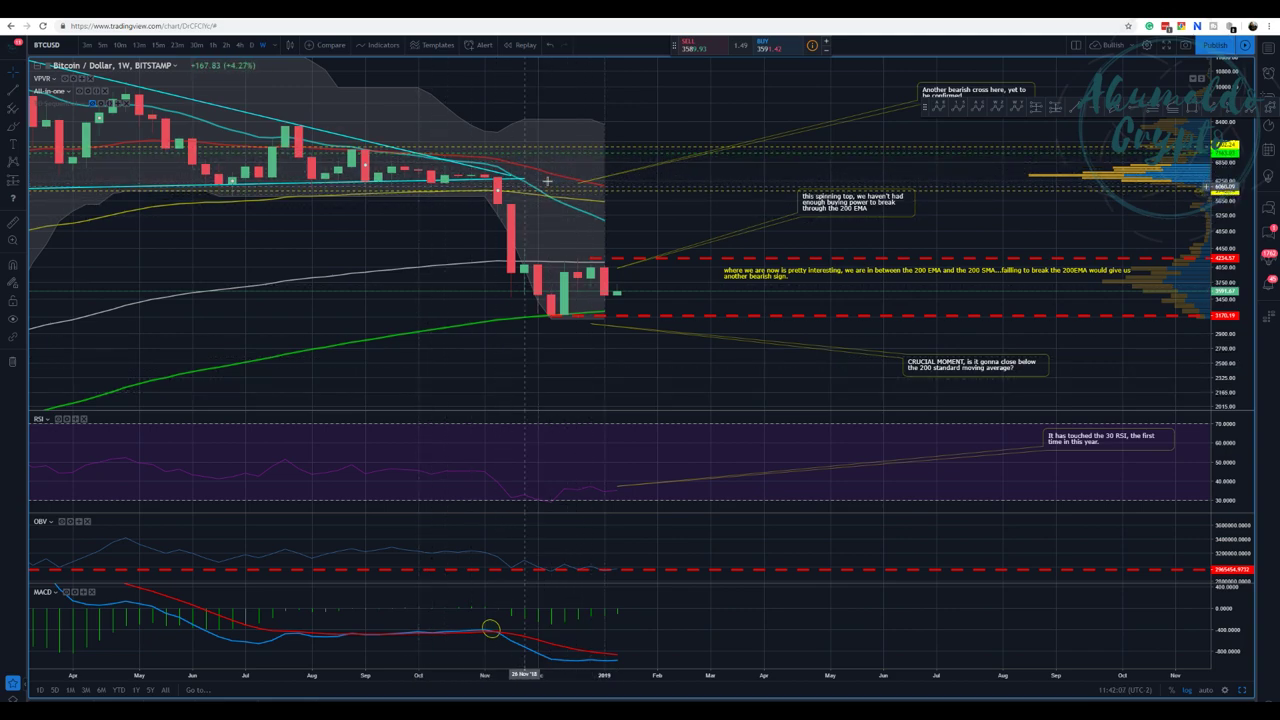
left_click_drag(922, 82, 842, 56)
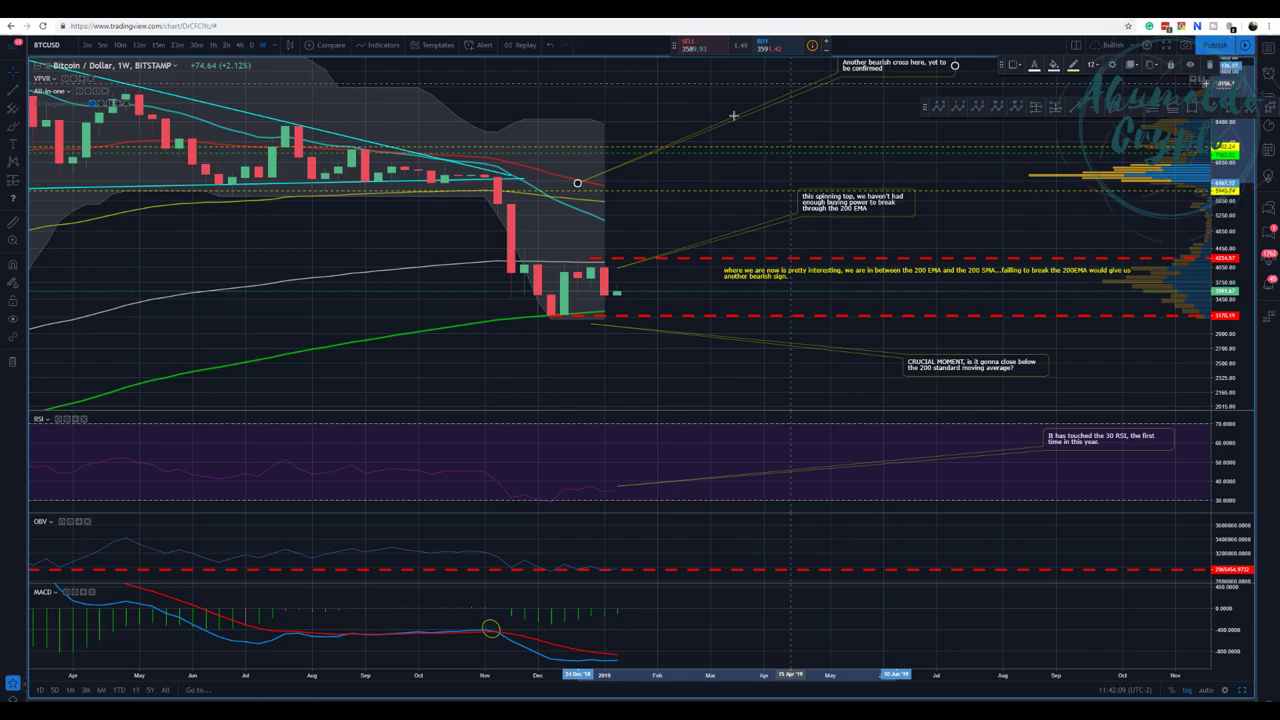
left_click_drag(569, 186, 541, 201)
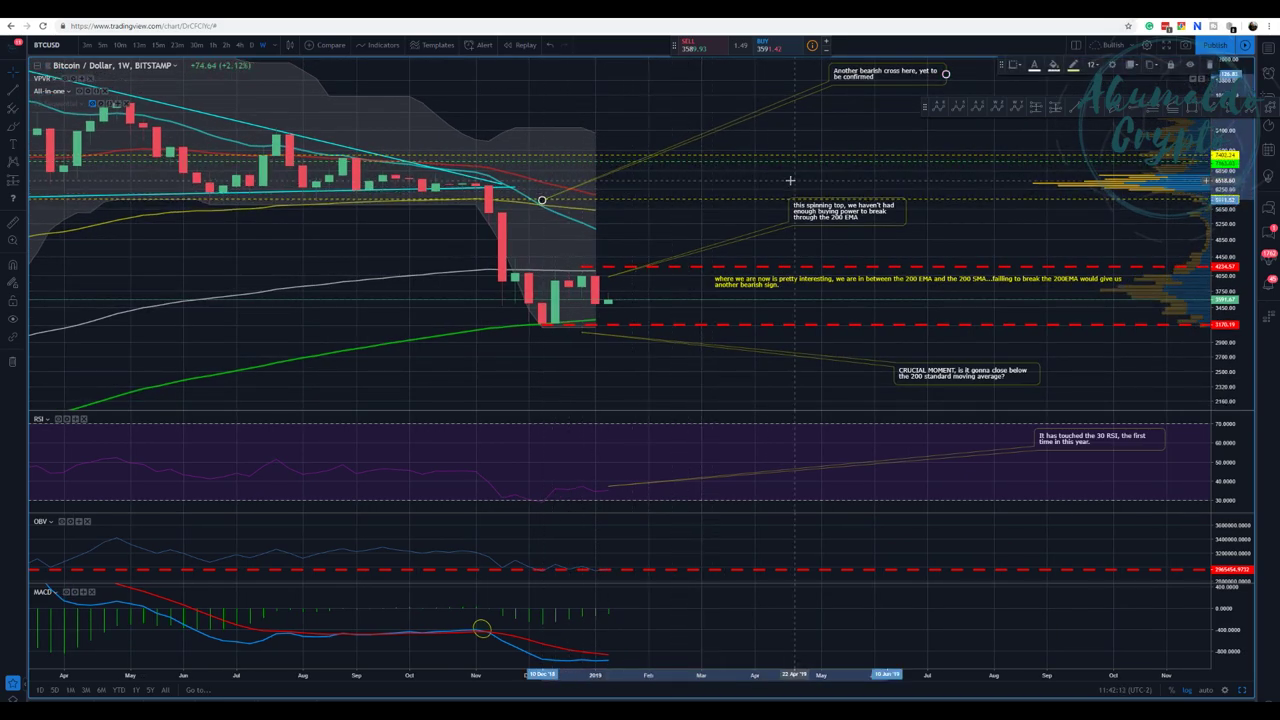
left_click(456, 270)
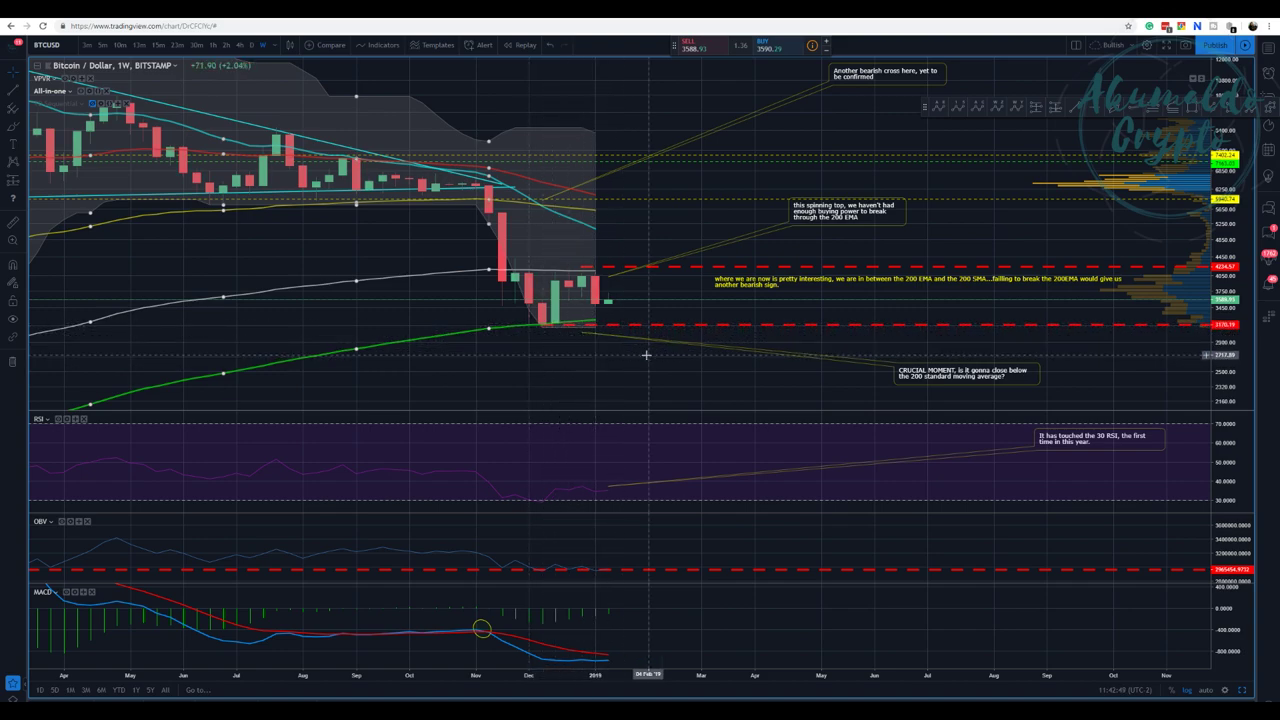
Return to the hourly BTCUSD chart and nudge the breakdown note and the green dashed support line beneath it
key("ctrl+Tab")
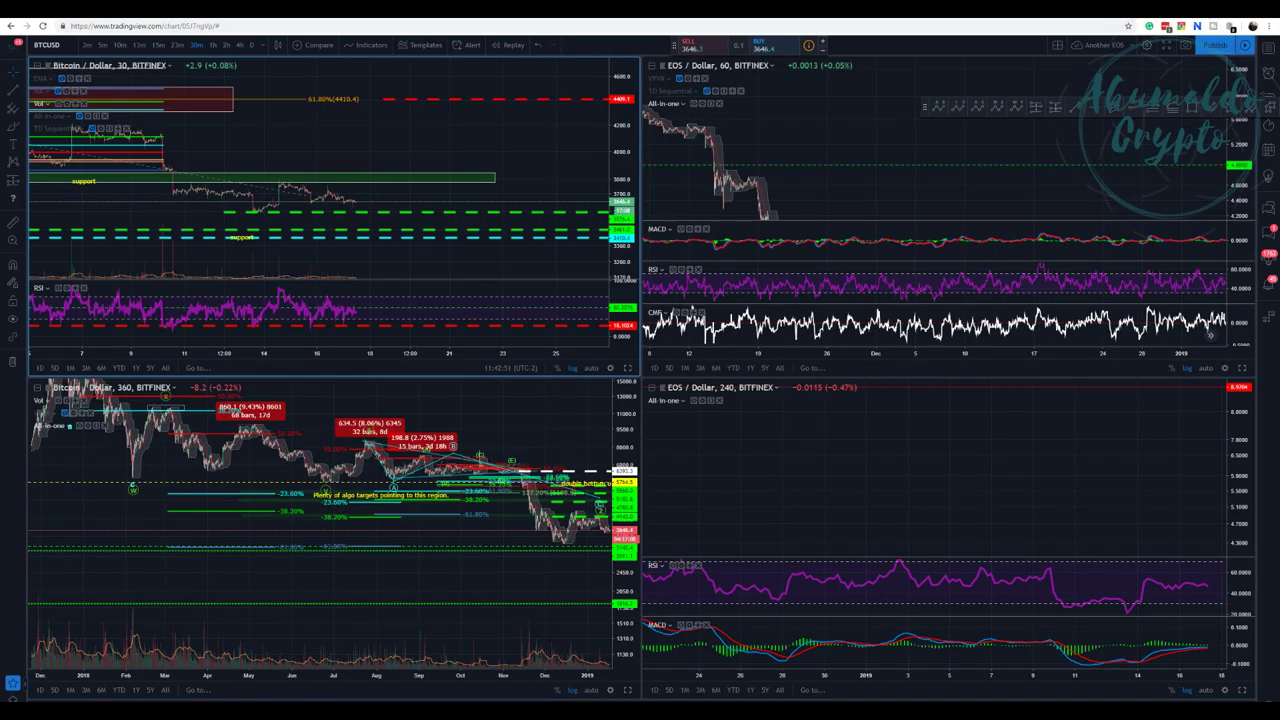
key("ctrl+Tab")
left_click_drag(695, 89, 630, 86)
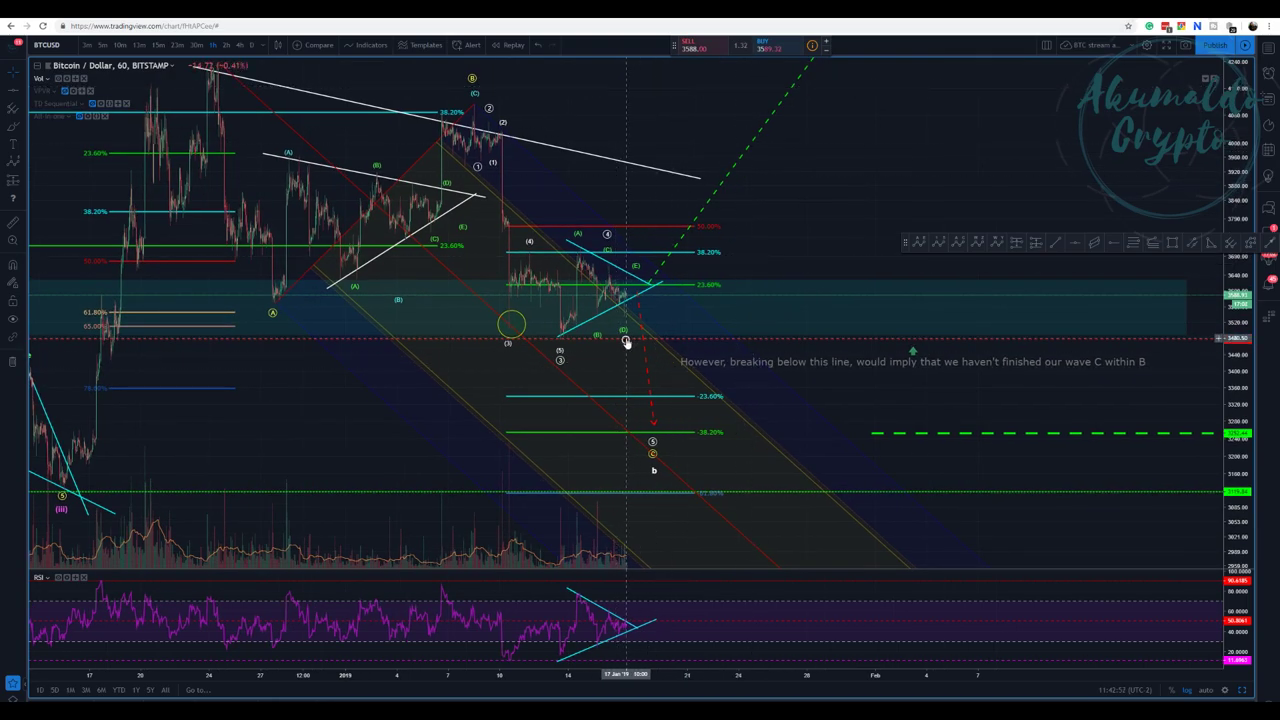
left_click(780, 342)
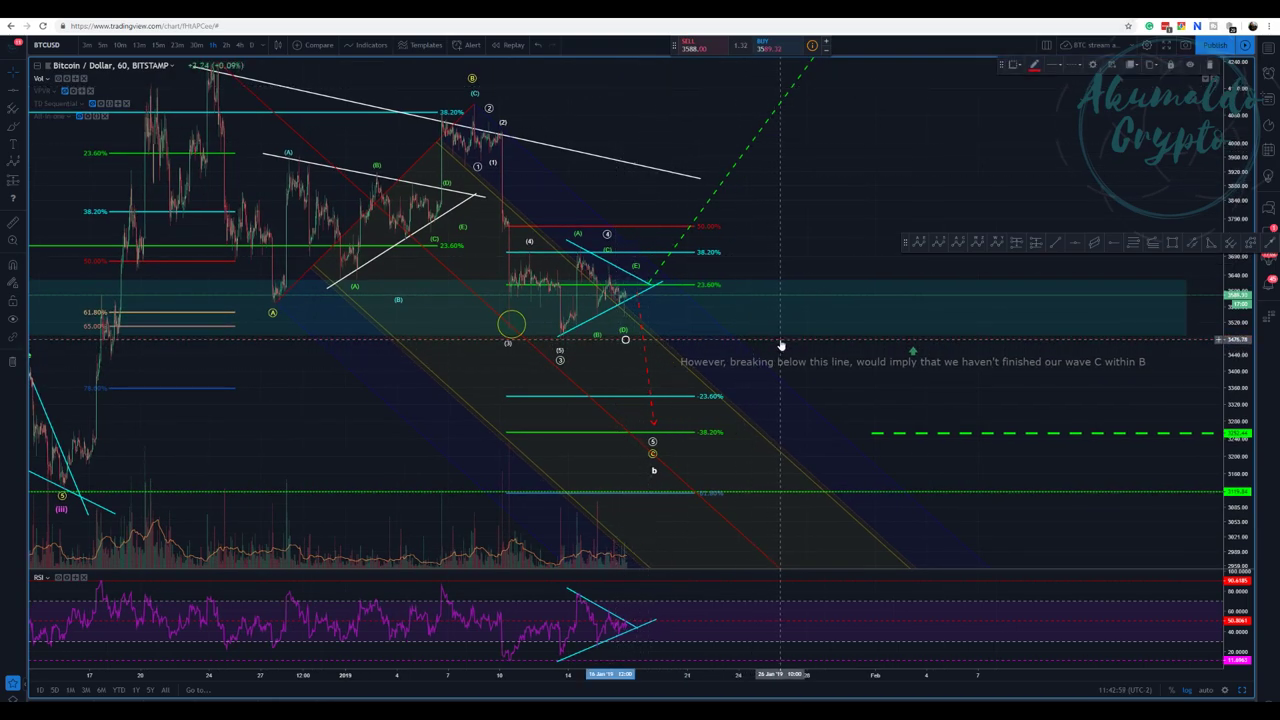
left_click_drag(794, 361, 797, 362)
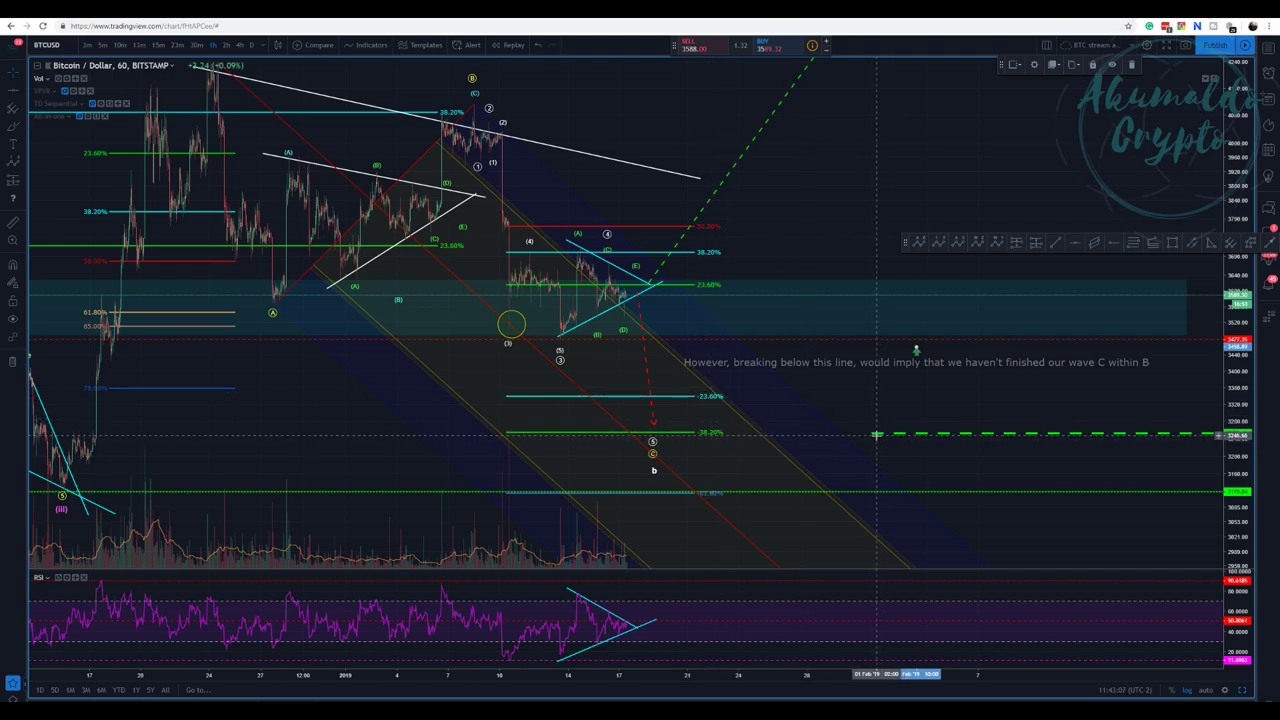
left_click(876, 434)
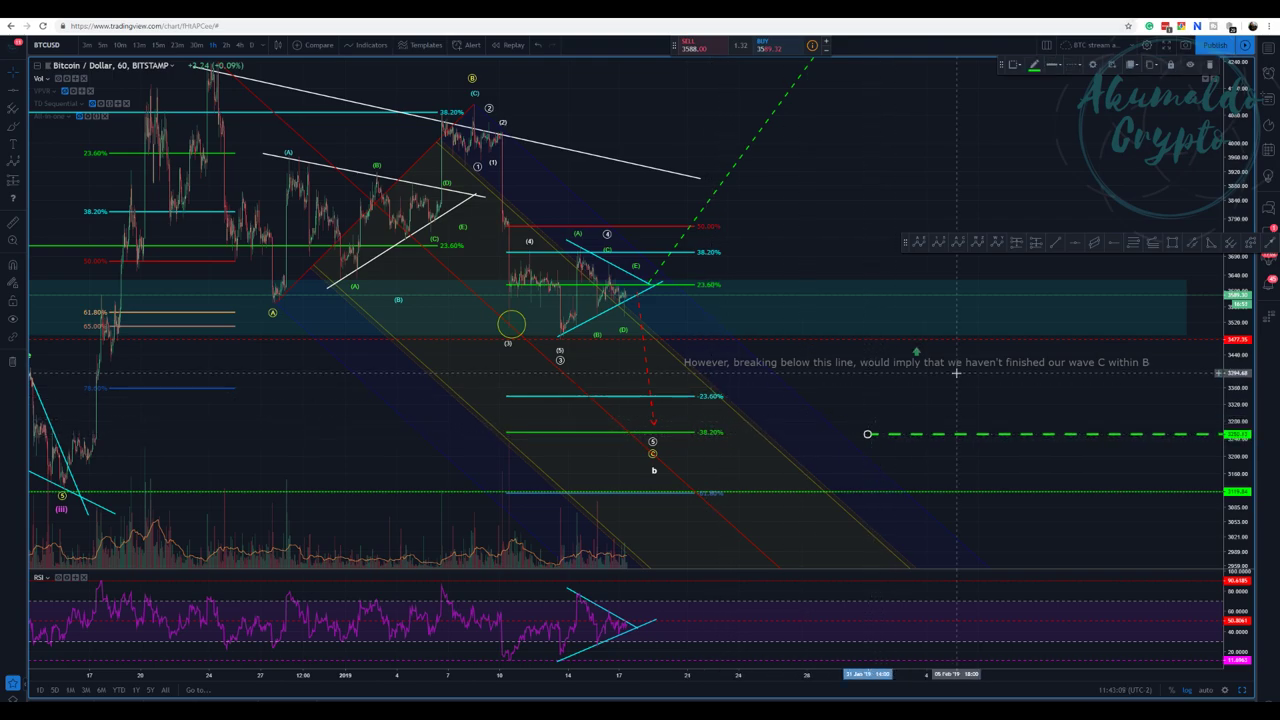
Reposition the white b point just below the yellow circled C target
scroll(956, 372, "down", 2)
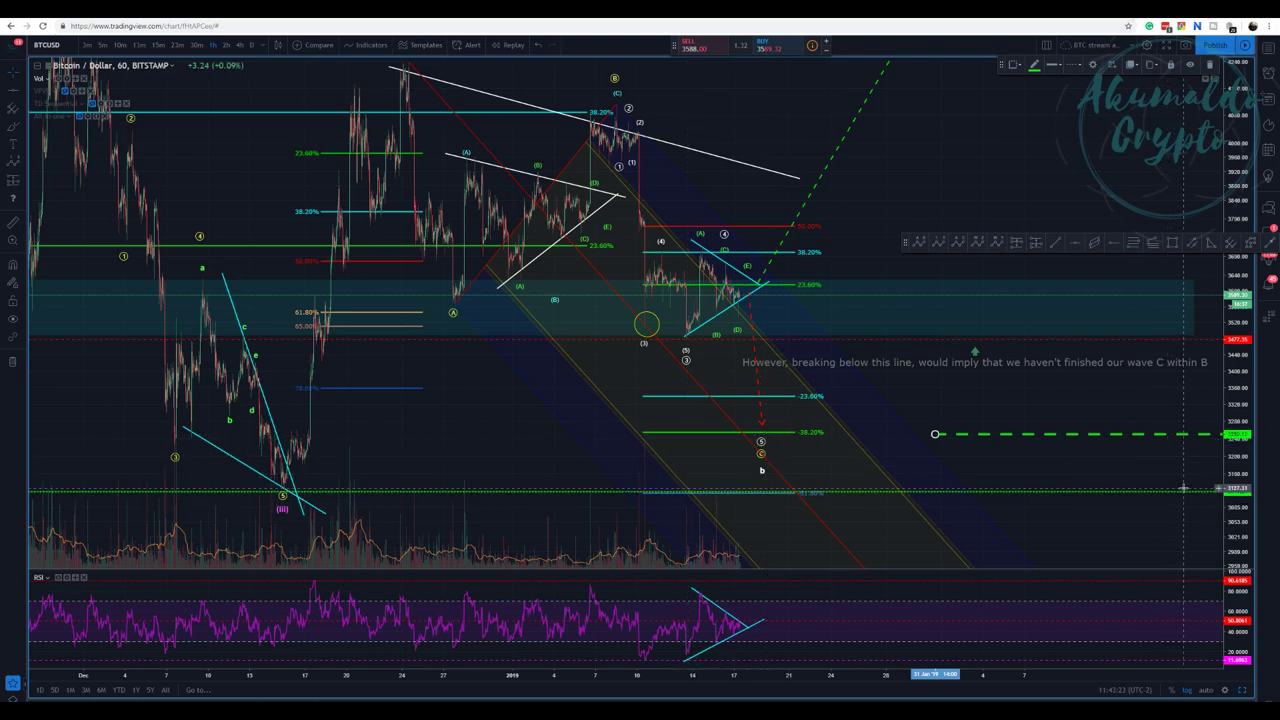
left_click_drag(1120, 466, 1060, 471)
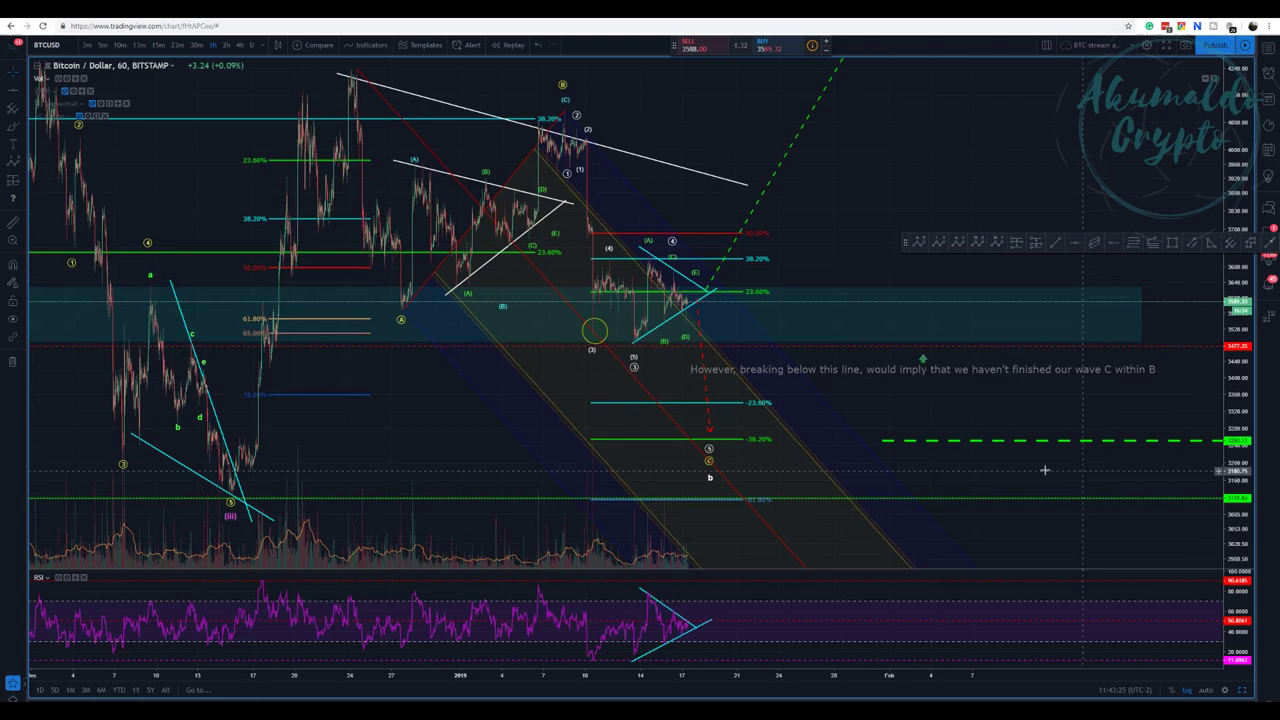
left_click(712, 480)
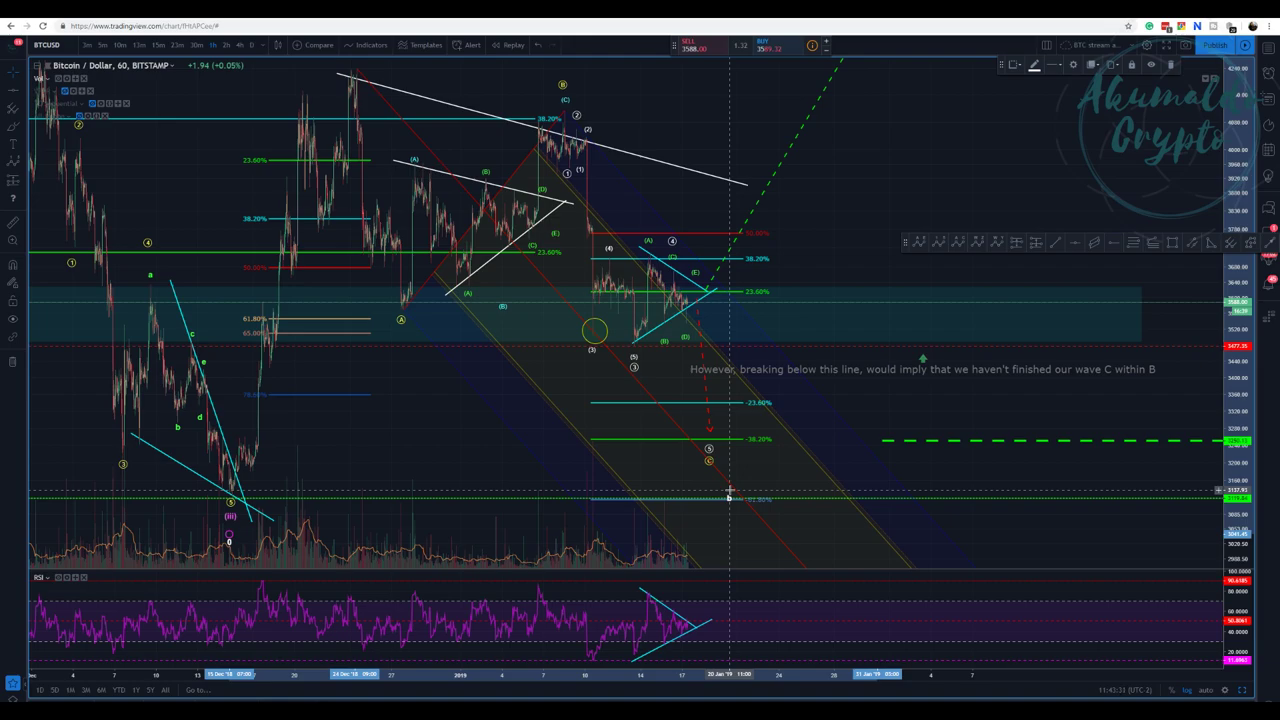
left_click_drag(864, 188, 834, 238)
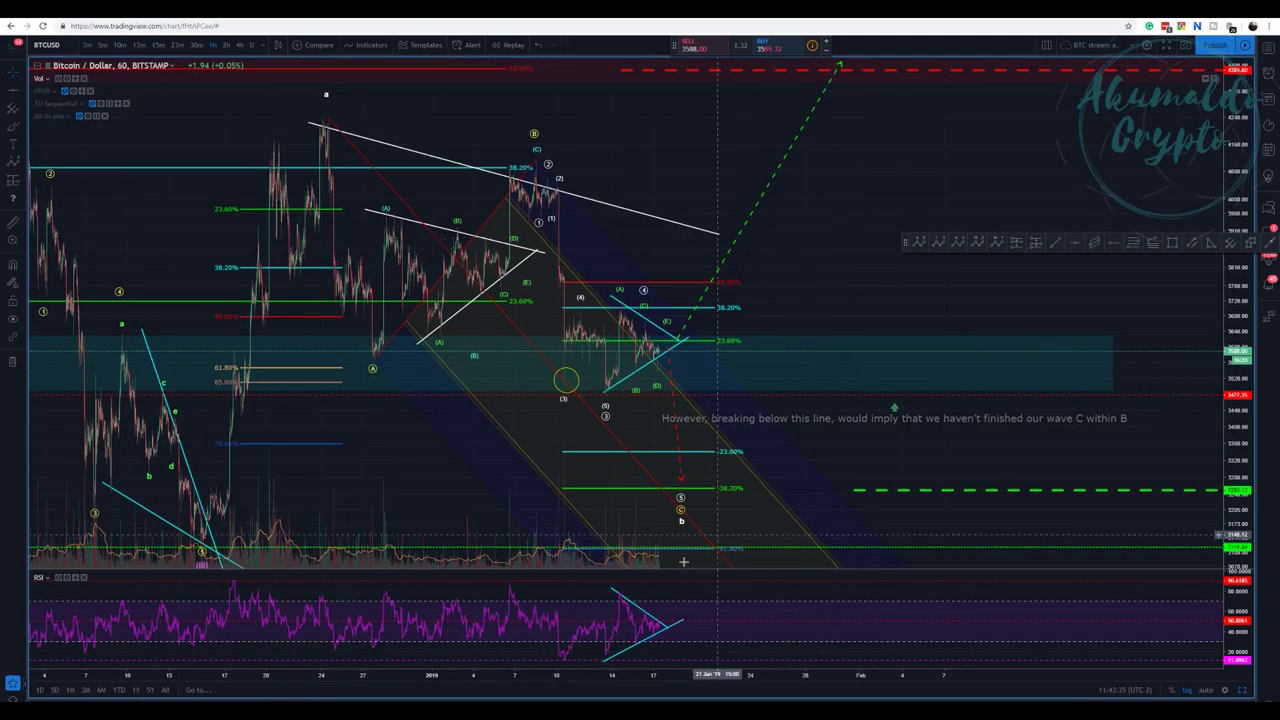
Examine the apex of the converging triangle in the RSI pane
left_click(647, 606)
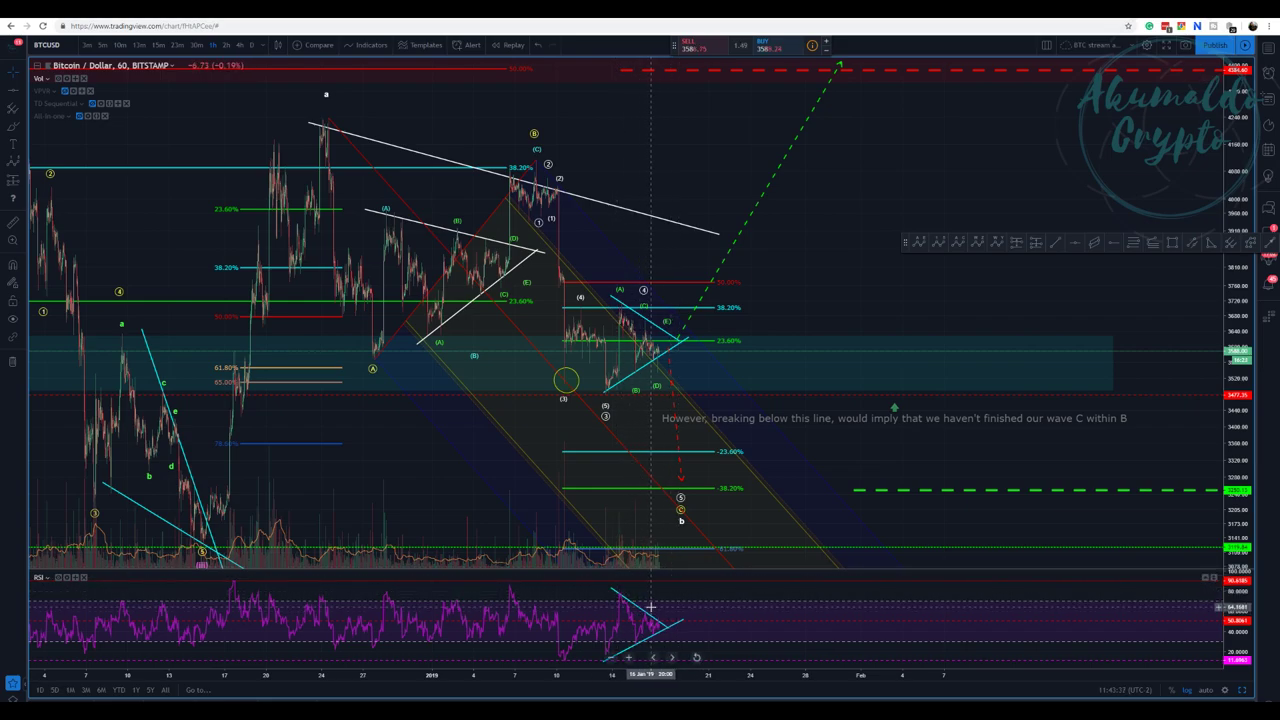
left_click(659, 634)
left_click(662, 631)
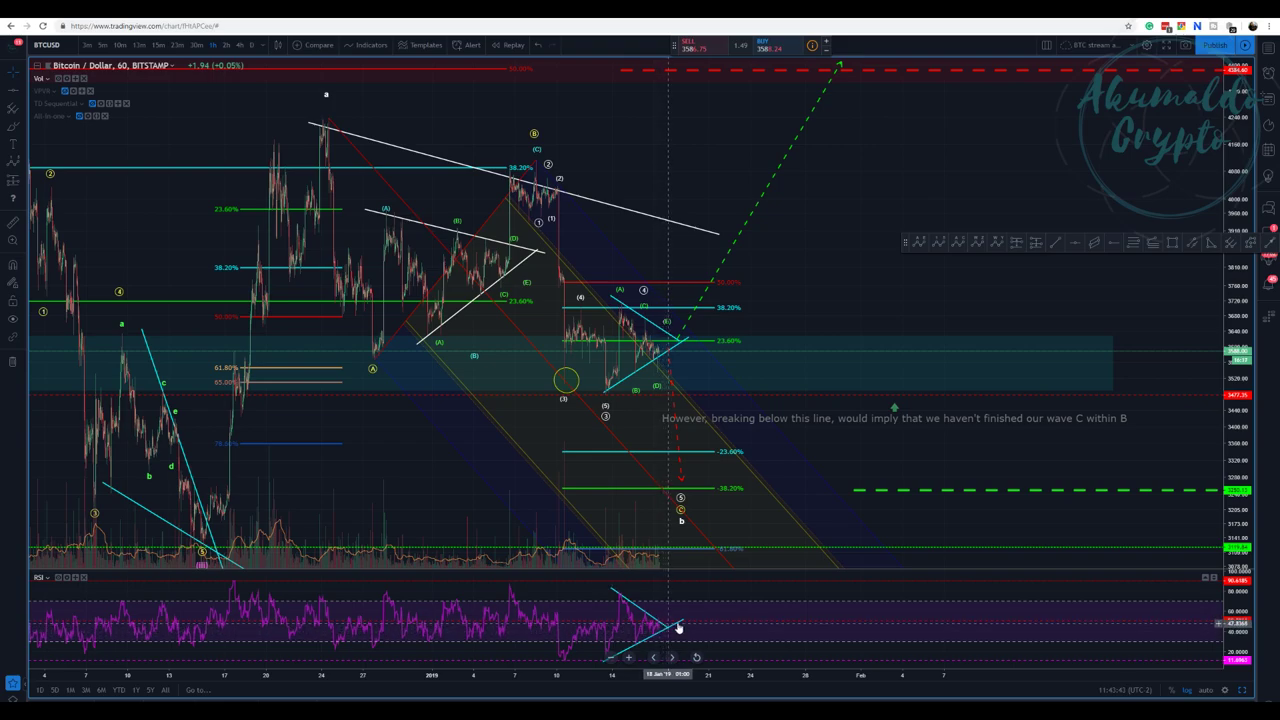
Show the All-in-one moving averages on the hourly BTCUSD chart and examine how price sits against them around the mid-January triangle
left_click(754, 626)
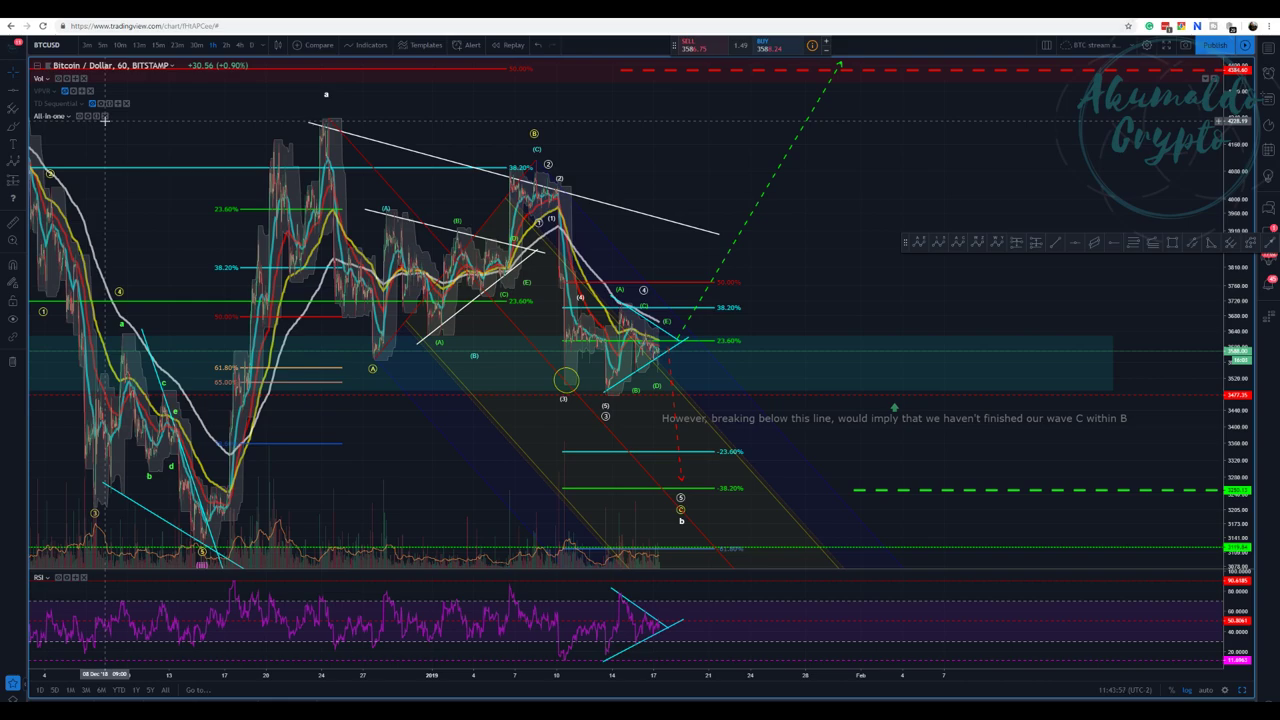
scroll(752, 251, "up", 1)
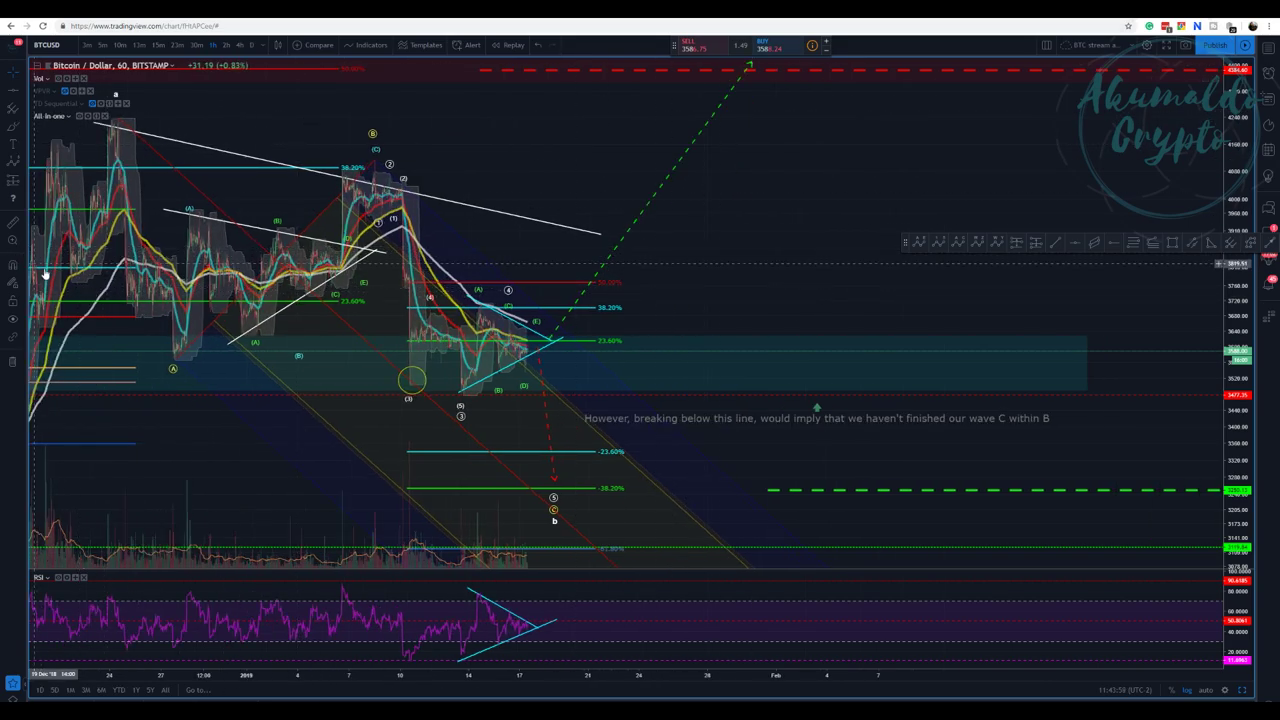
scroll(684, 424, "up", 3)
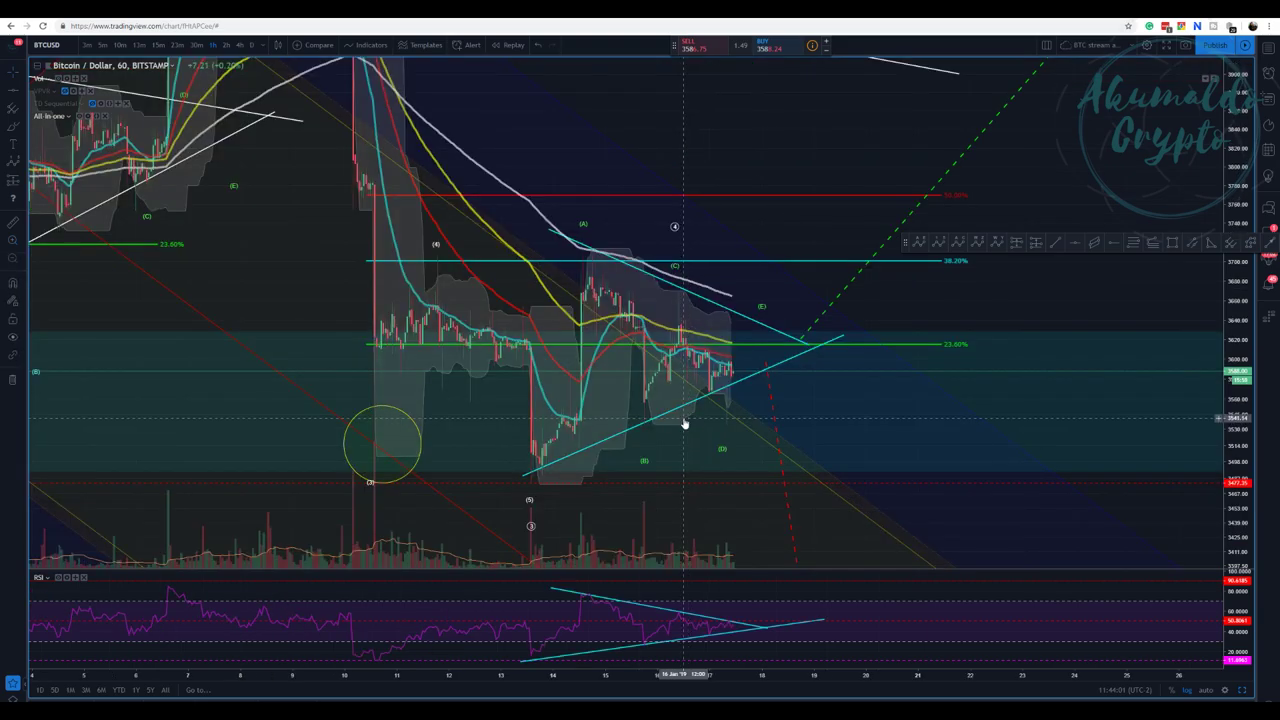
scroll(684, 424, "up", 1)
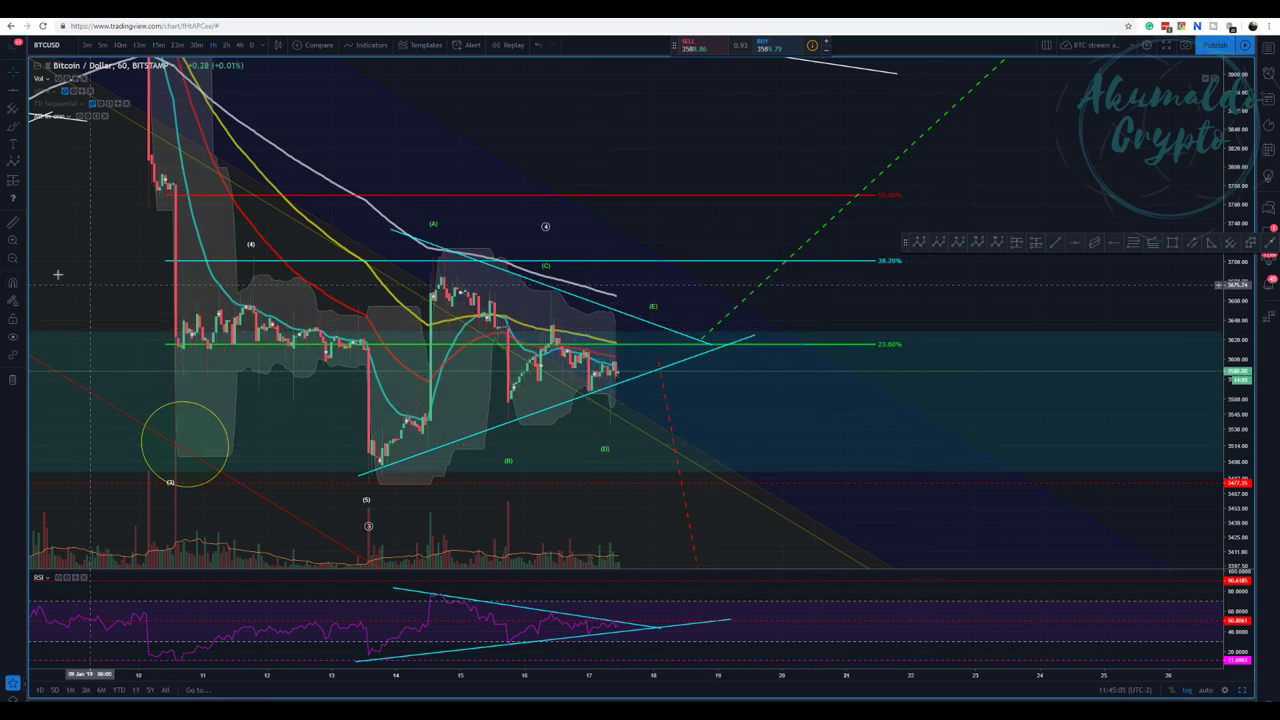
left_click(13, 260)
left_click_drag(962, 463, 375, 456)
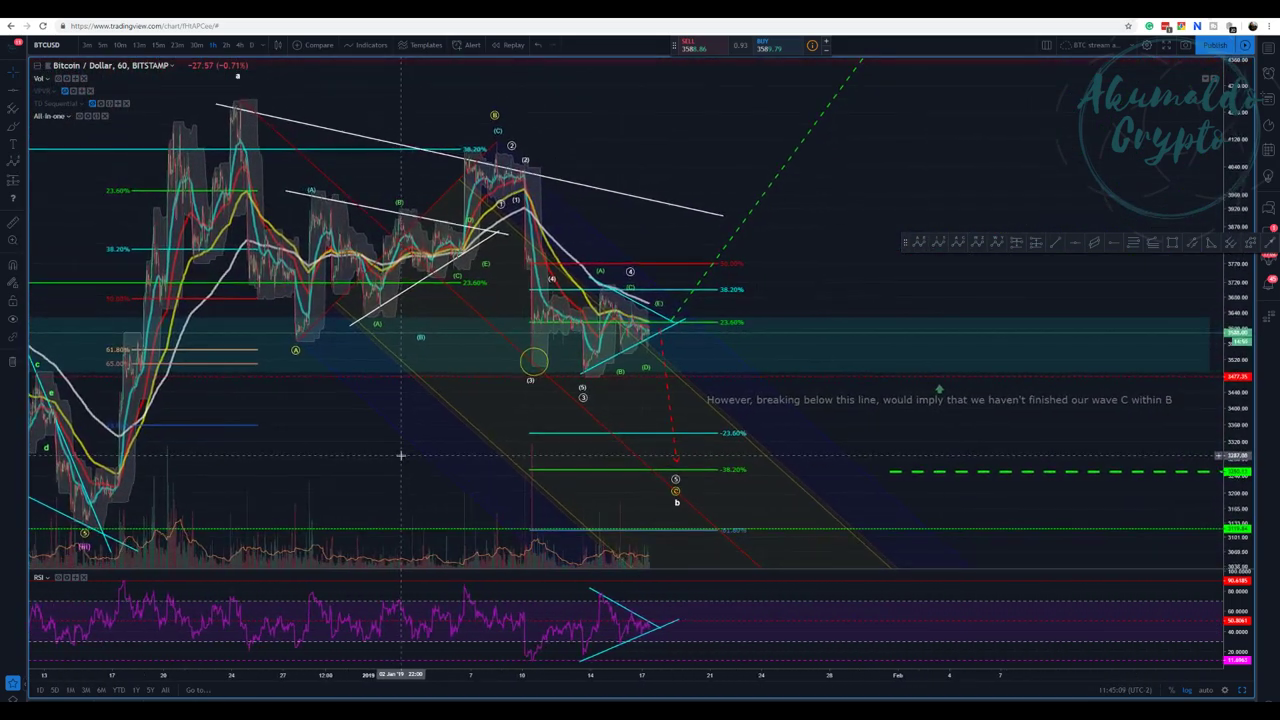
Switch to the 30-minute ETHUSD chart and examine the mid-January converging triangle together with the RSI
key("ctrl+Tab")
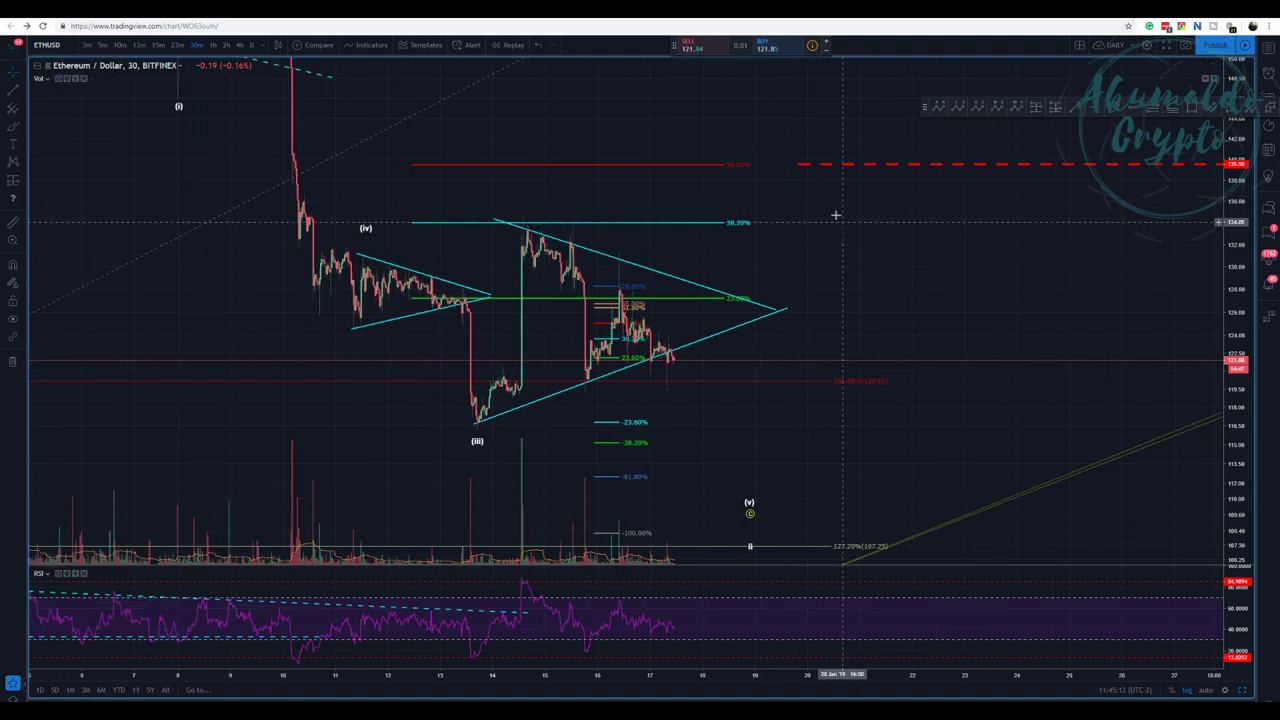
left_click_drag(836, 215, 791, 203)
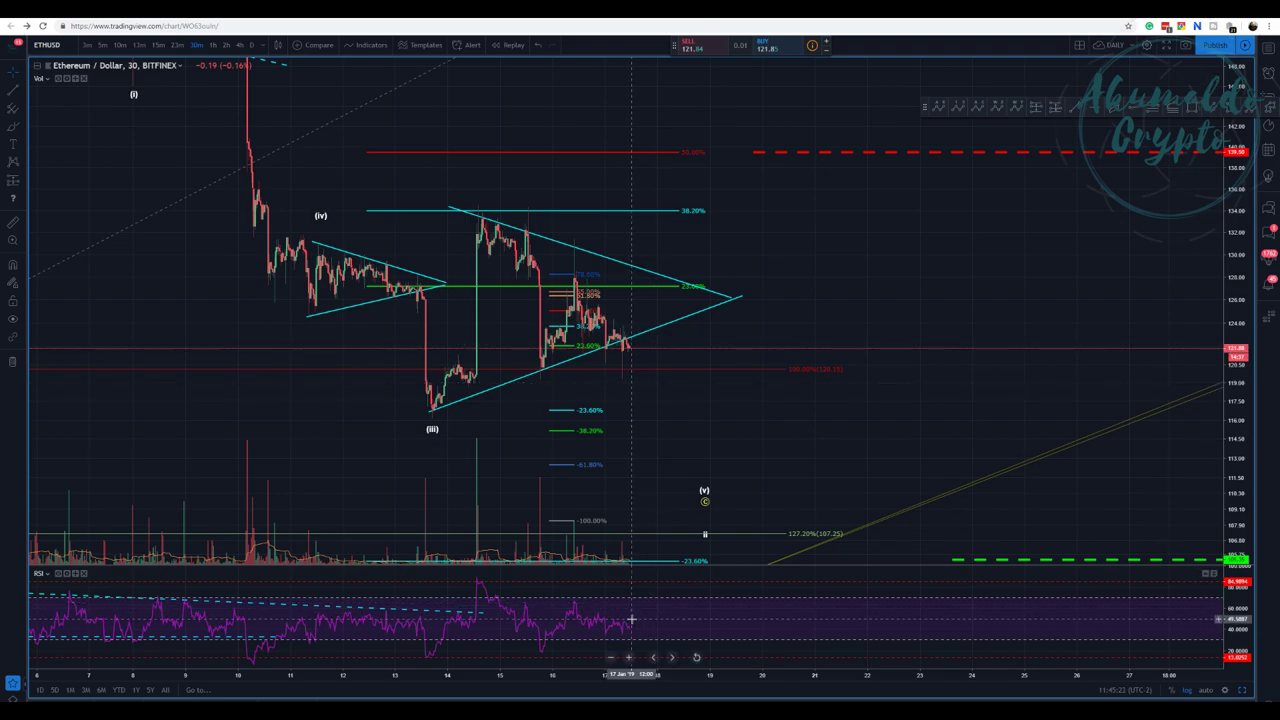
scroll(639, 612, "down", 1)
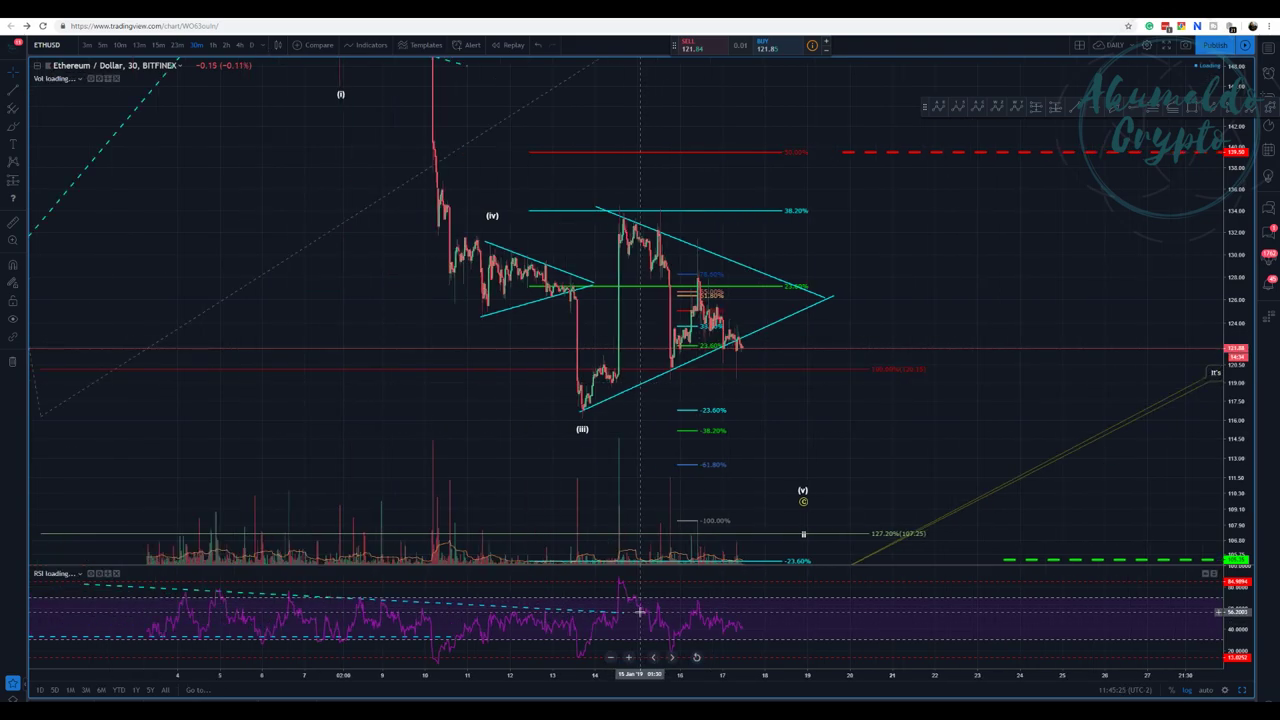
scroll(639, 612, "up", 1)
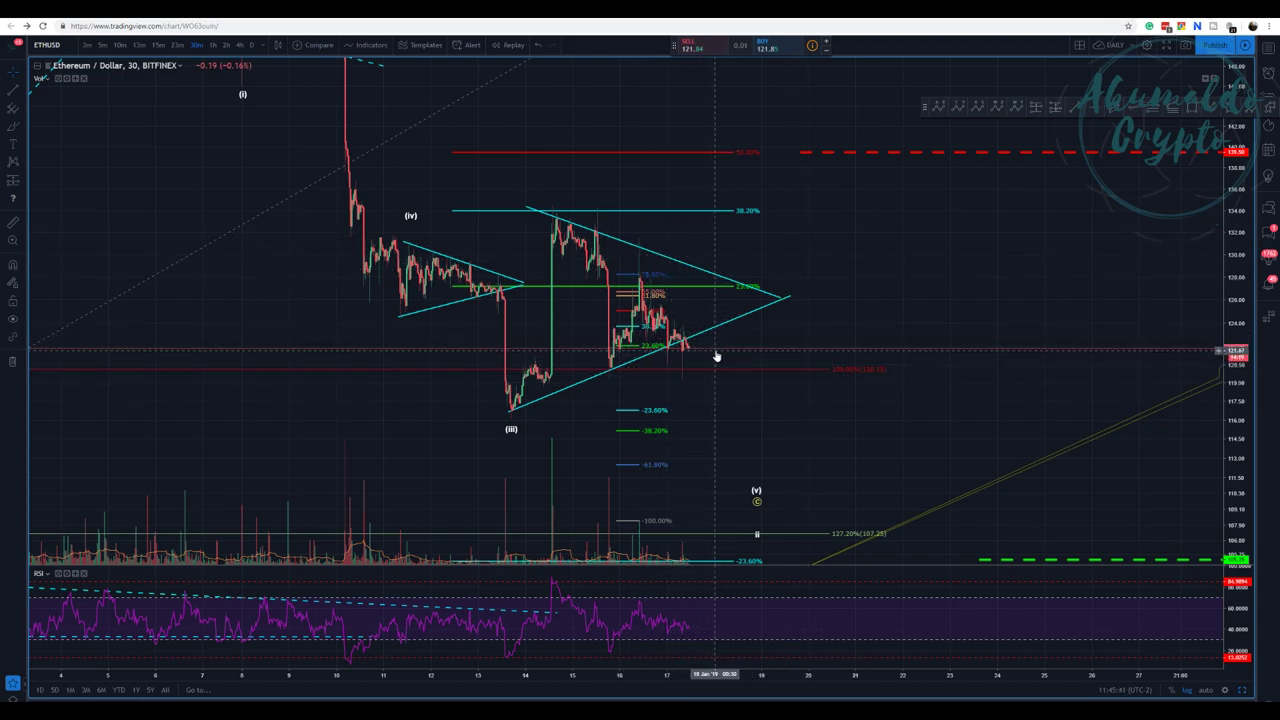
left_click_drag(980, 378, 962, 376)
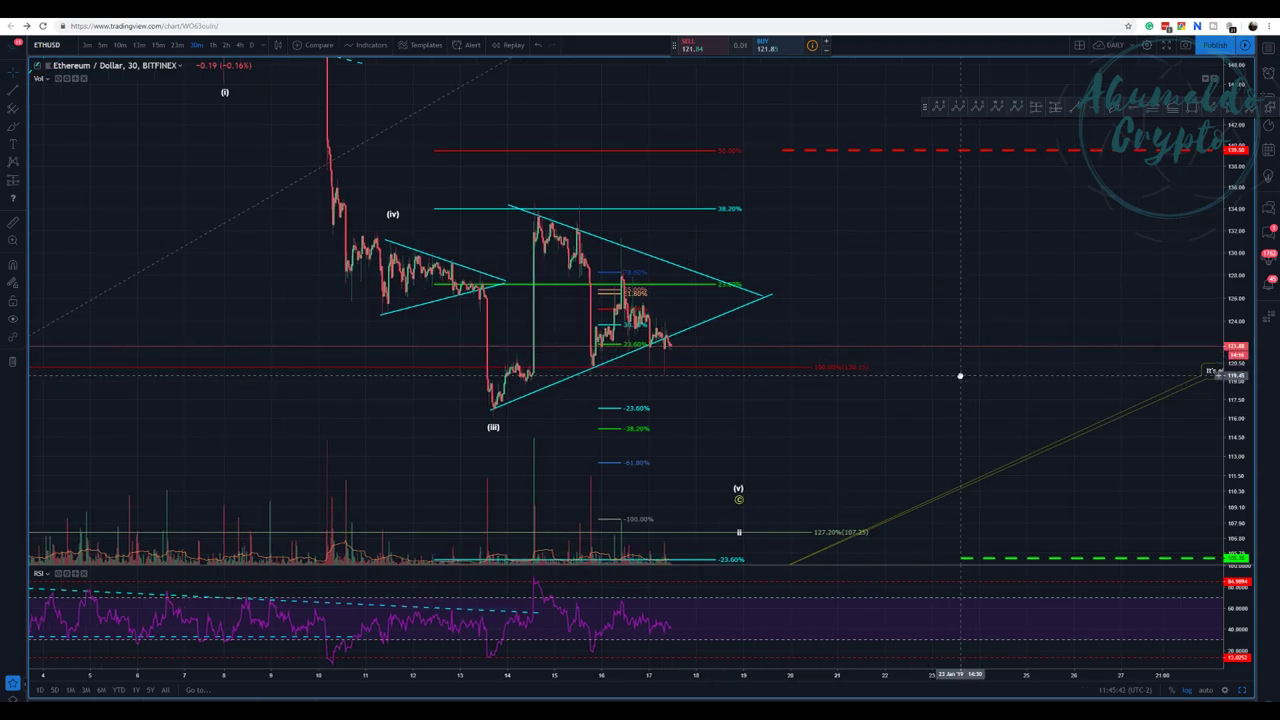
scroll(560, 220, "up", 1)
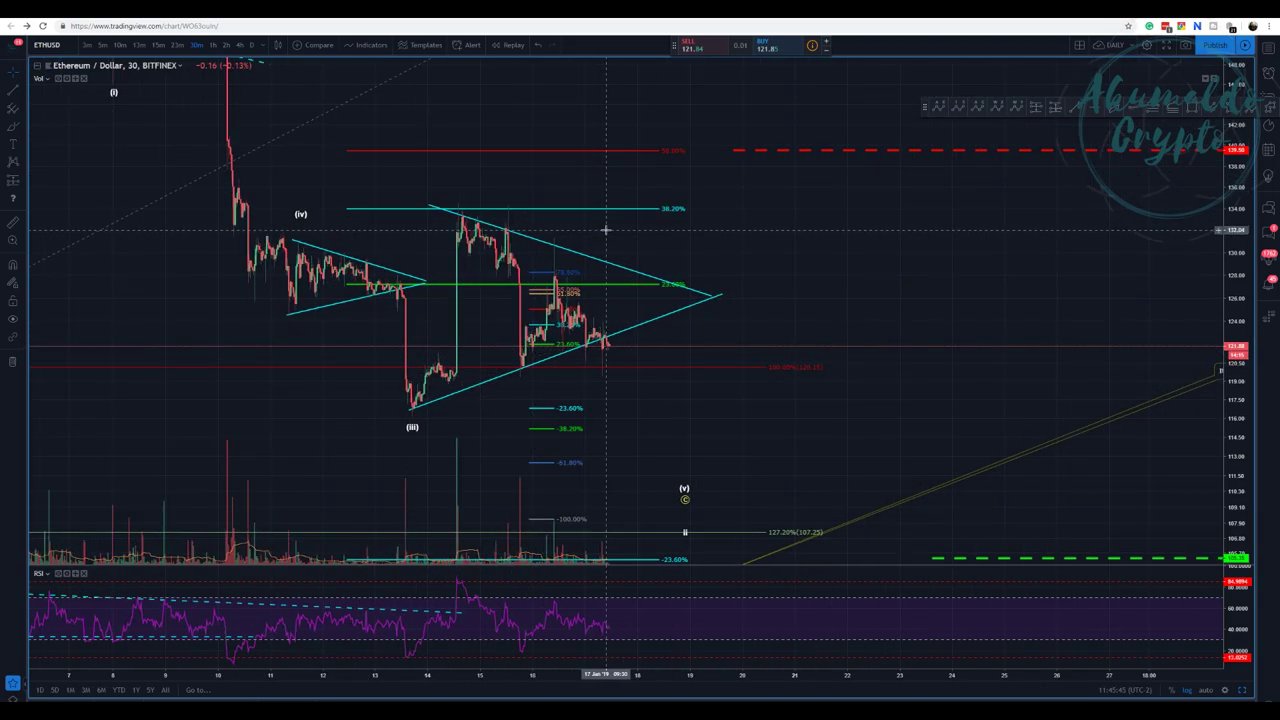
Raise the white b label so it sits directly beneath the ii label at the 127.20% level
left_click_drag(808, 440, 830, 364)
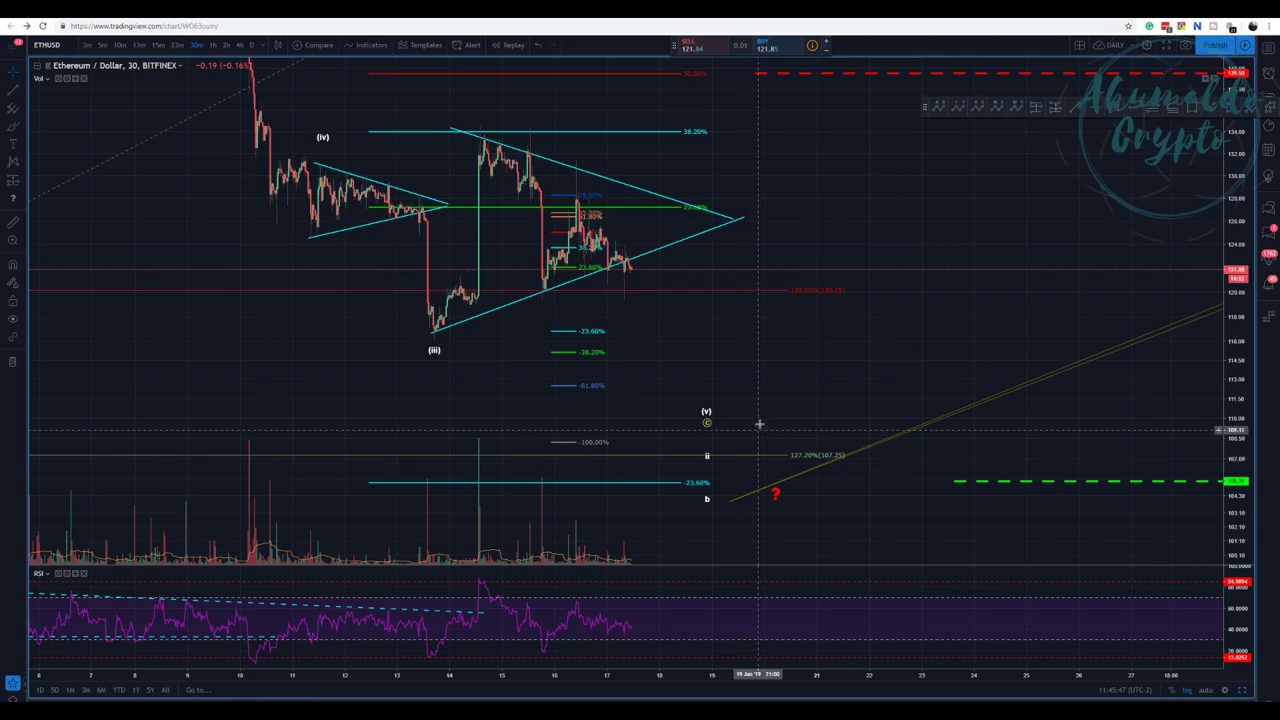
left_click_drag(757, 428, 745, 405)
left_click_drag(696, 482, 694, 443)
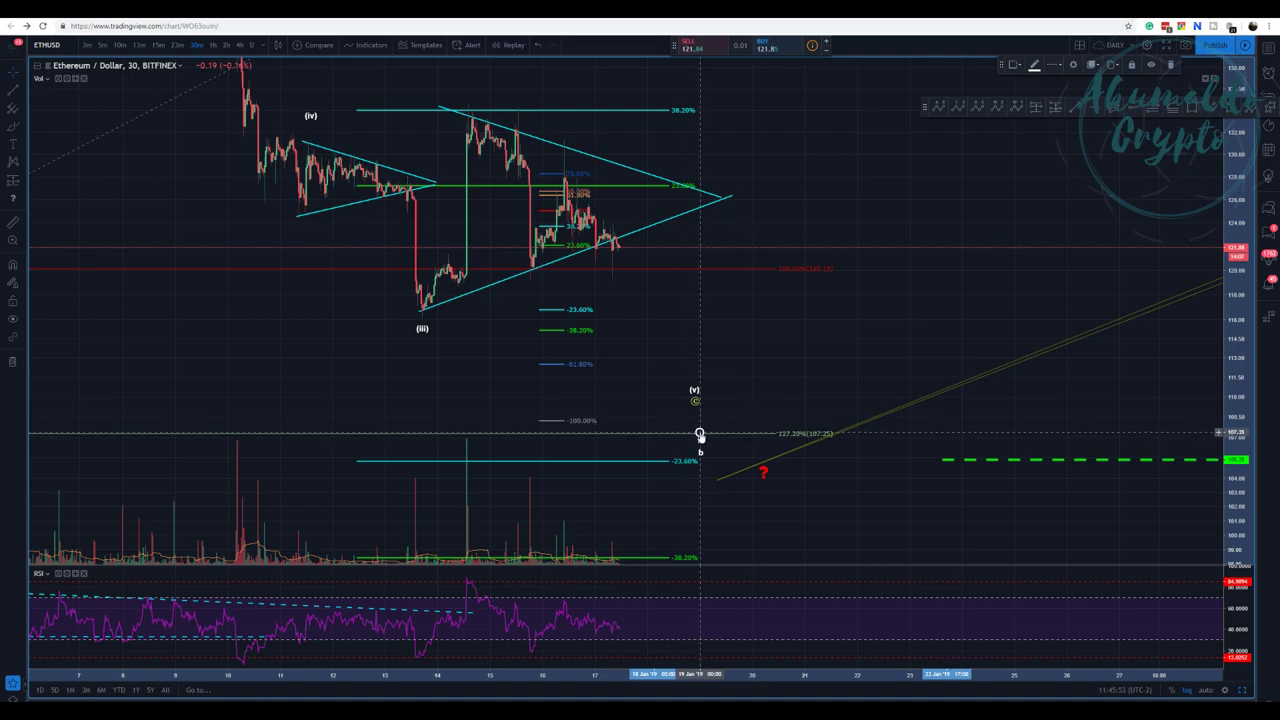
Respace the (v) and yellow circled C labels above the ii and b targets around the 127.20% level
scroll(657, 429, "down", 5)
left_click_drag(670, 376, 748, 336)
left_click_drag(1230, 128, 1226, 412)
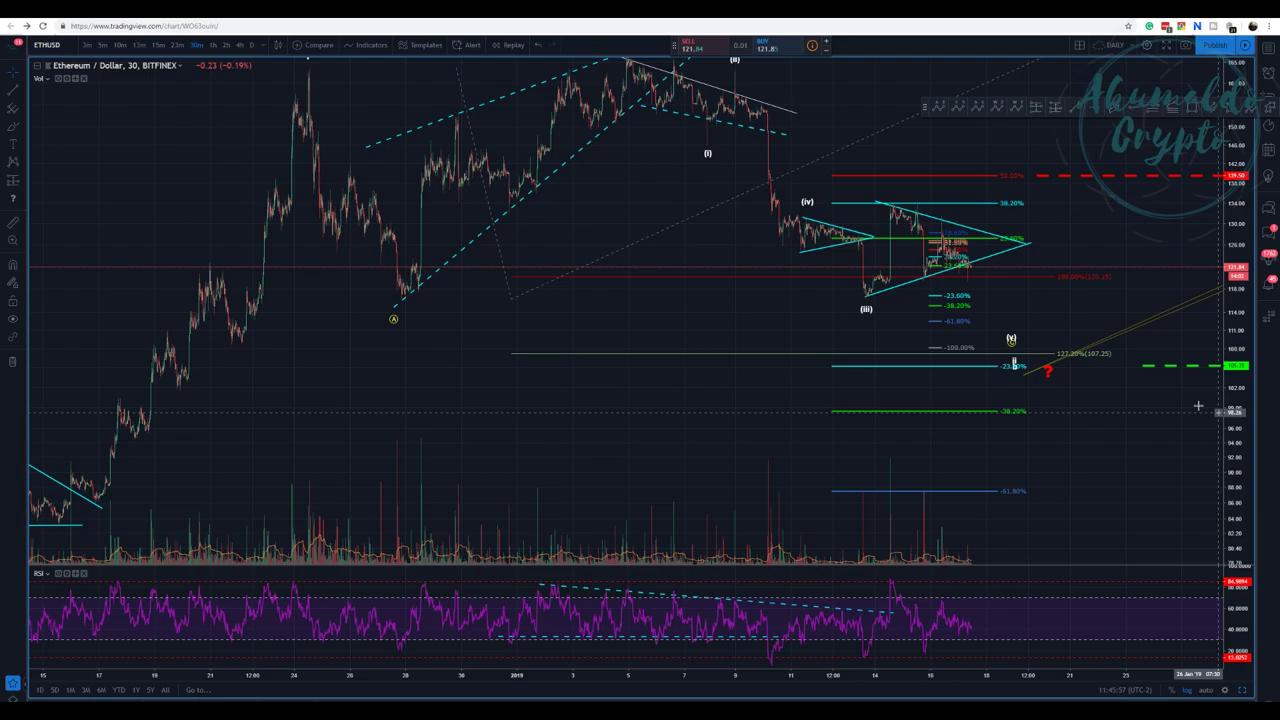
scroll(1198, 405, "down", 3)
mouse_move(805, 399)
left_mouse_down()
mouse_move(720, 366)
mouse_move(706, 294)
left_mouse_up()
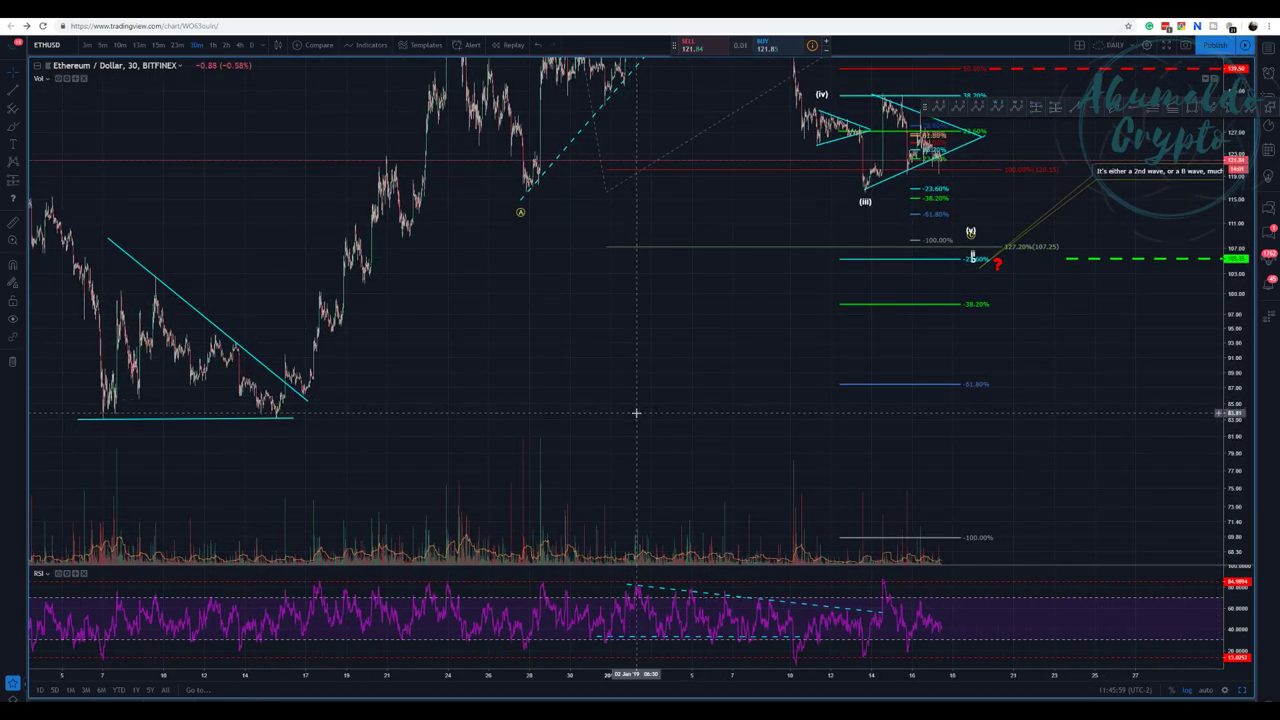
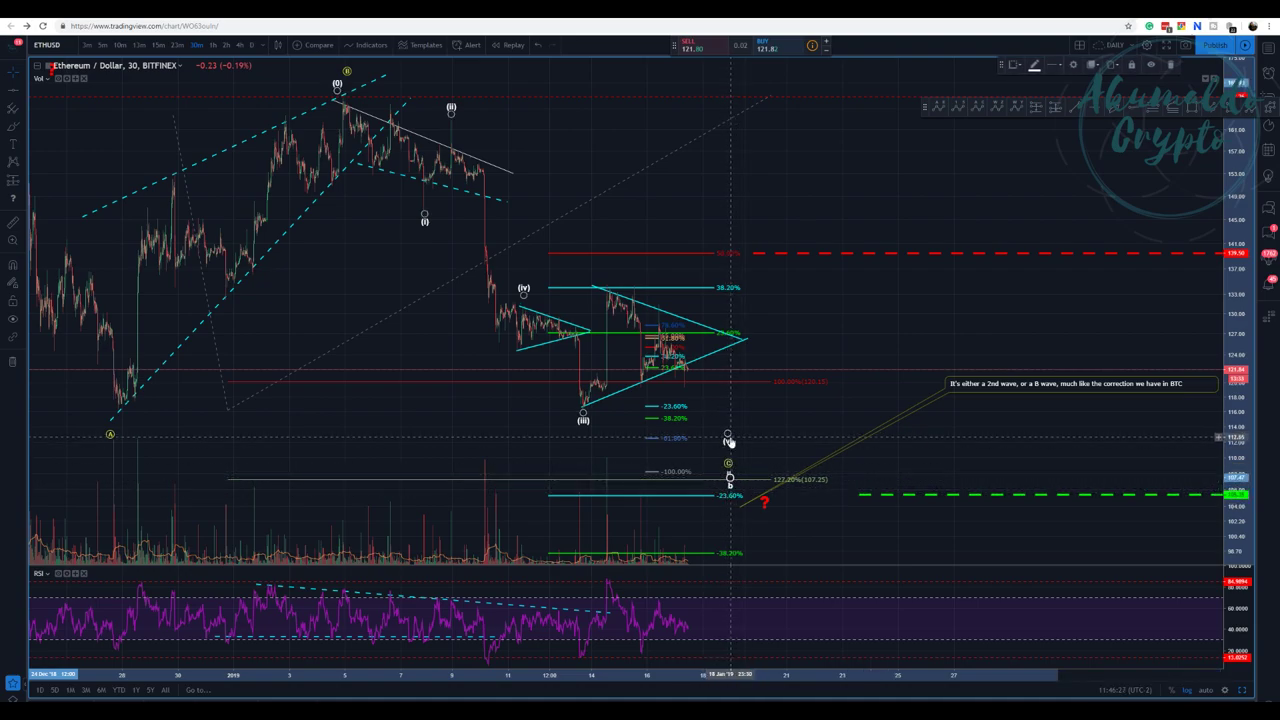
left_click(727, 447)
Group the c label beneath iv at the dashed resistance marked with a question mark, and shift iii later along the dashed line above
left_click_drag(823, 306, 767, 366)
scroll(836, 167, "down", 3)
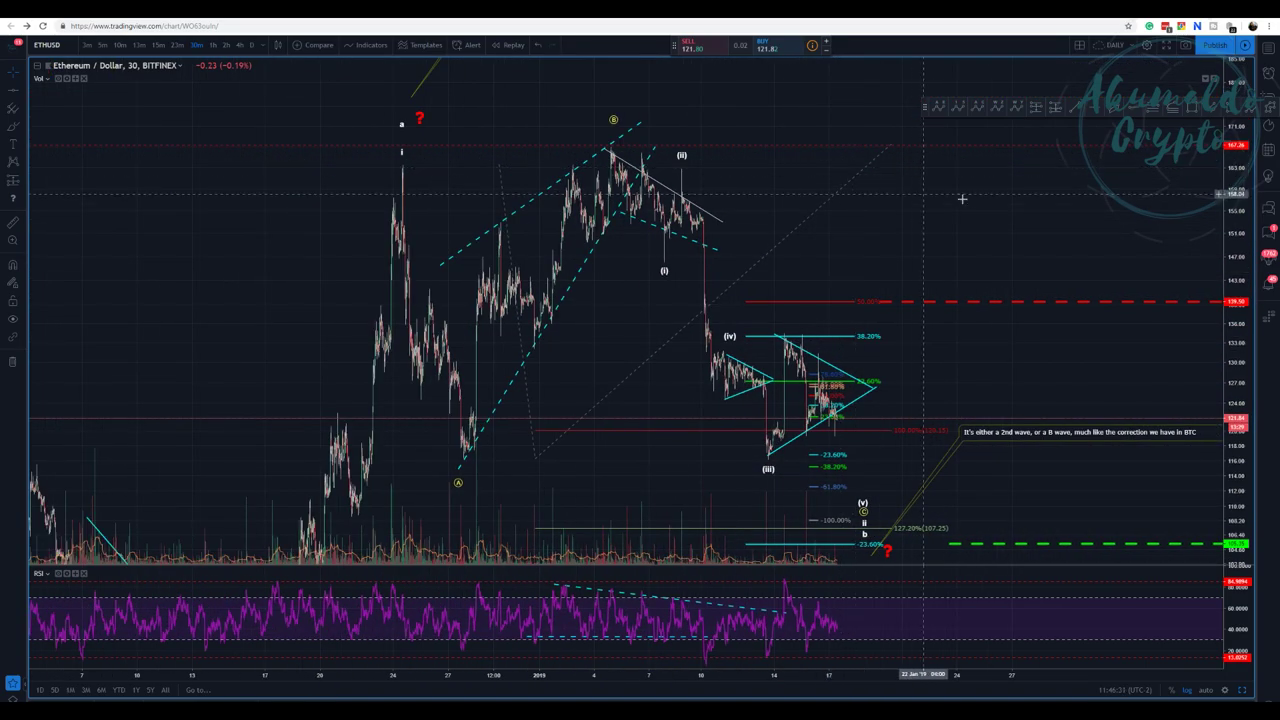
left_click_drag(960, 200, 854, 208)
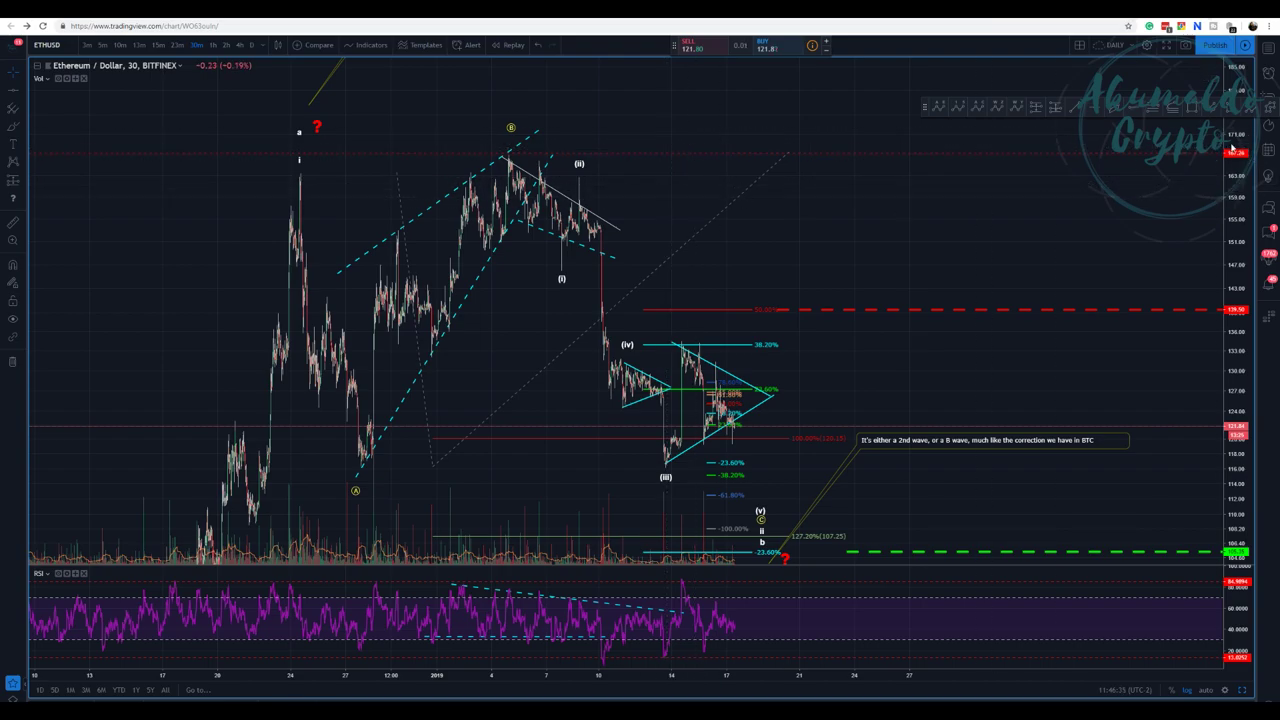
left_click_drag(1232, 148, 1232, 250)
left_click_drag(1046, 248, 812, 356)
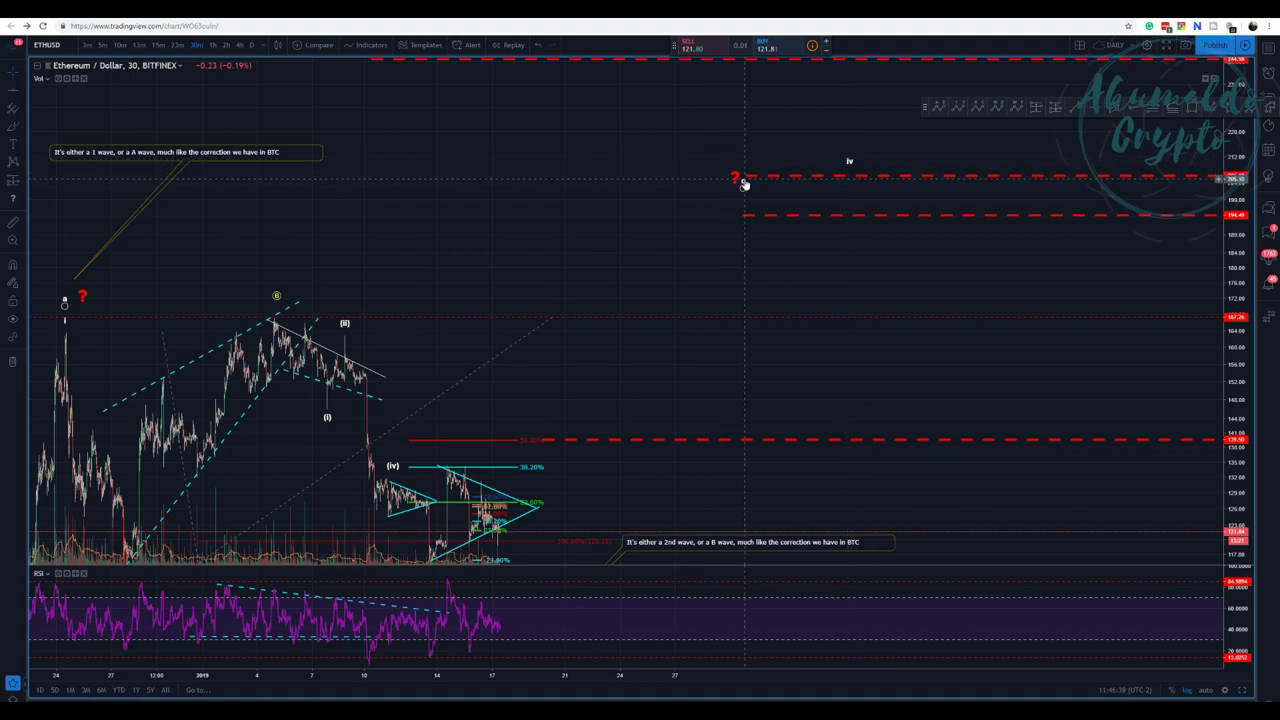
left_click_drag(743, 187, 795, 183)
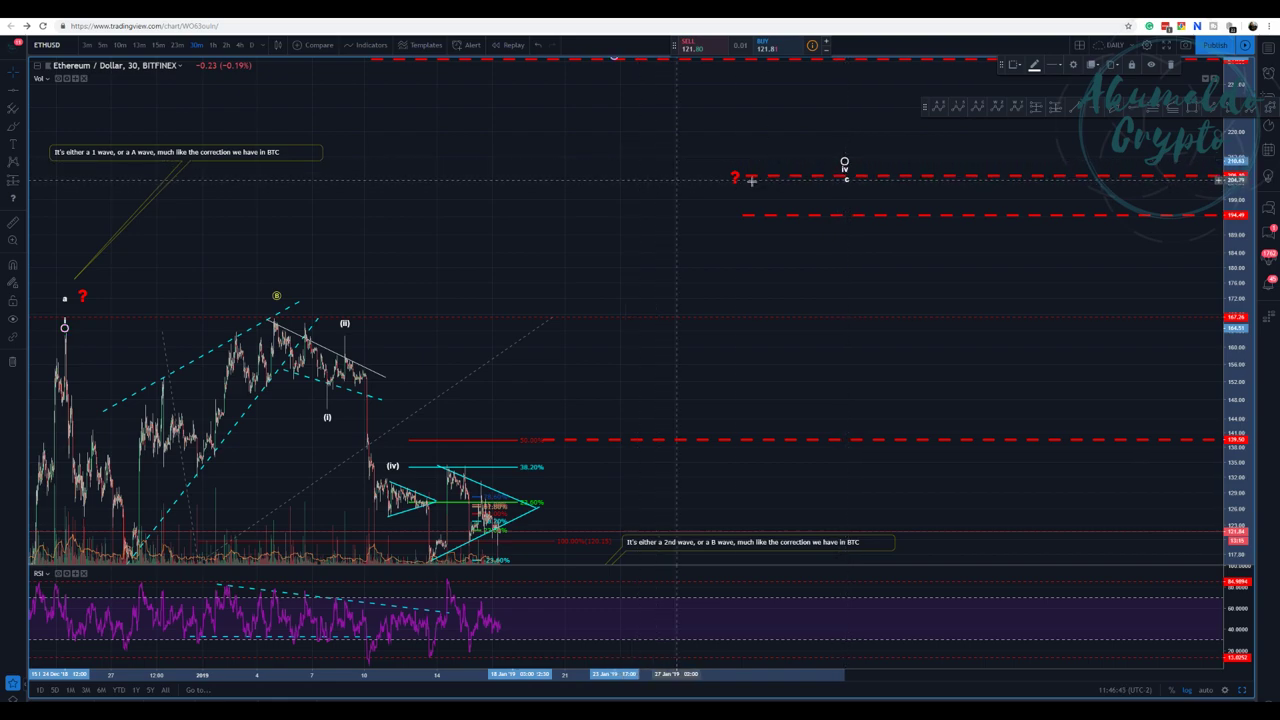
left_click_drag(818, 244, 800, 333)
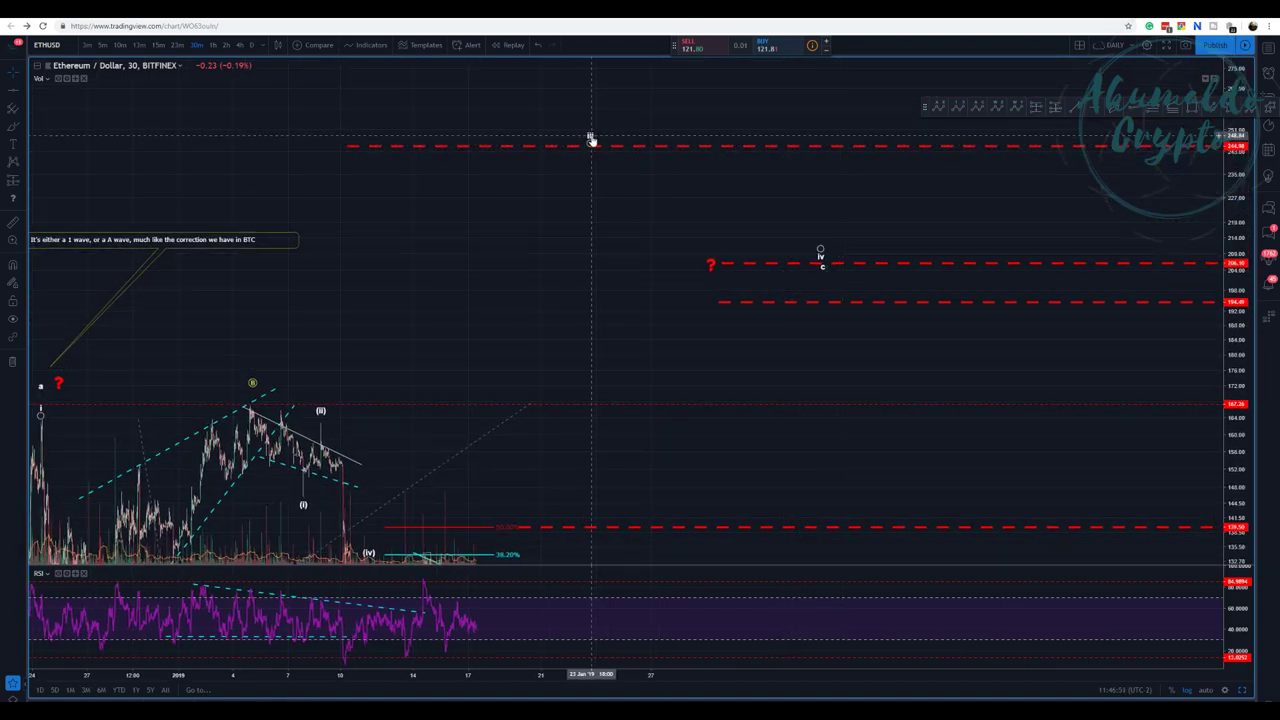
left_click_drag(591, 138, 740, 133)
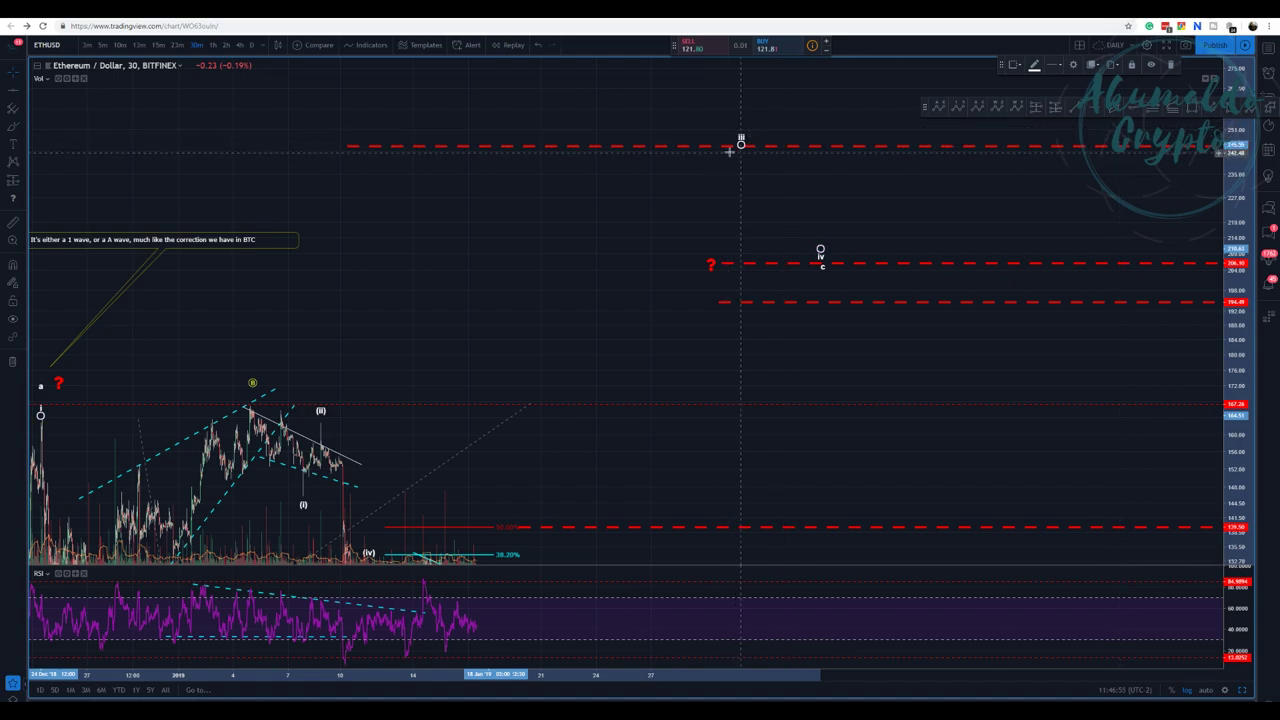
left_click_drag(812, 175, 787, 46)
left_click_drag(743, 265, 743, 108)
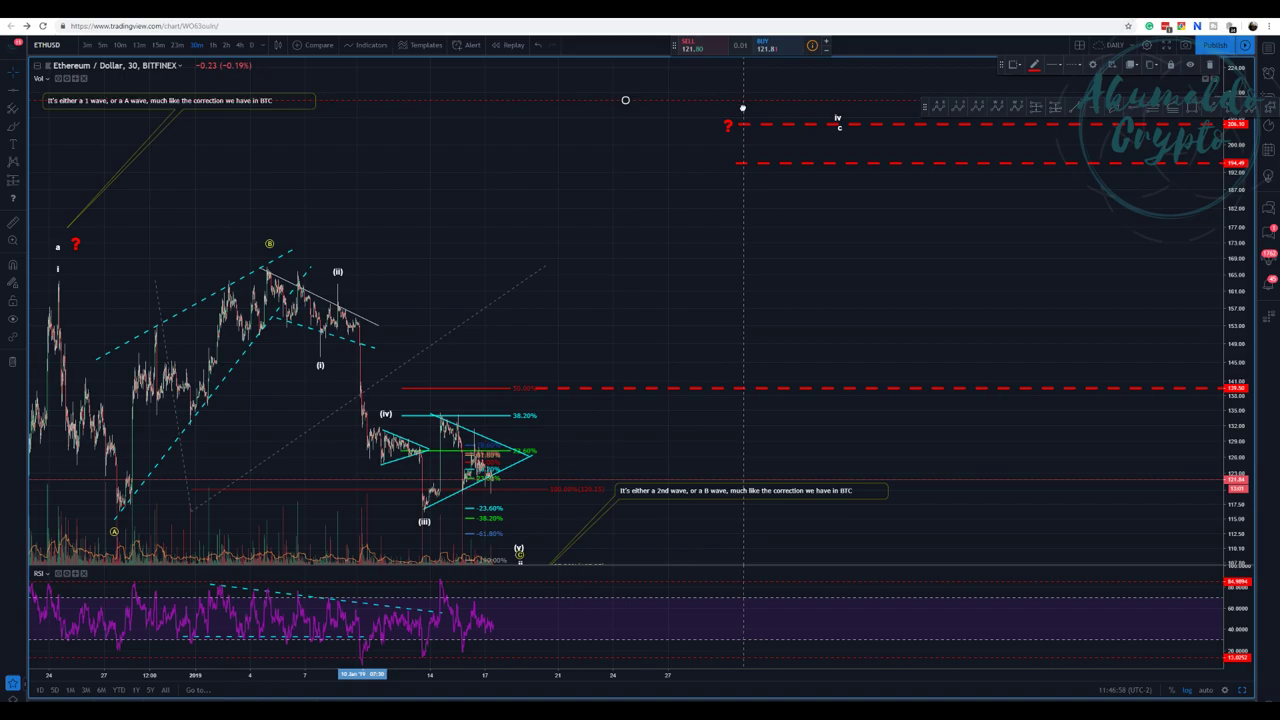
left_click(537, 46)
Raise the green dashed support line beside the wave (v) target to the 127.20% level at 107.25
left_click_drag(594, 445, 616, 161)
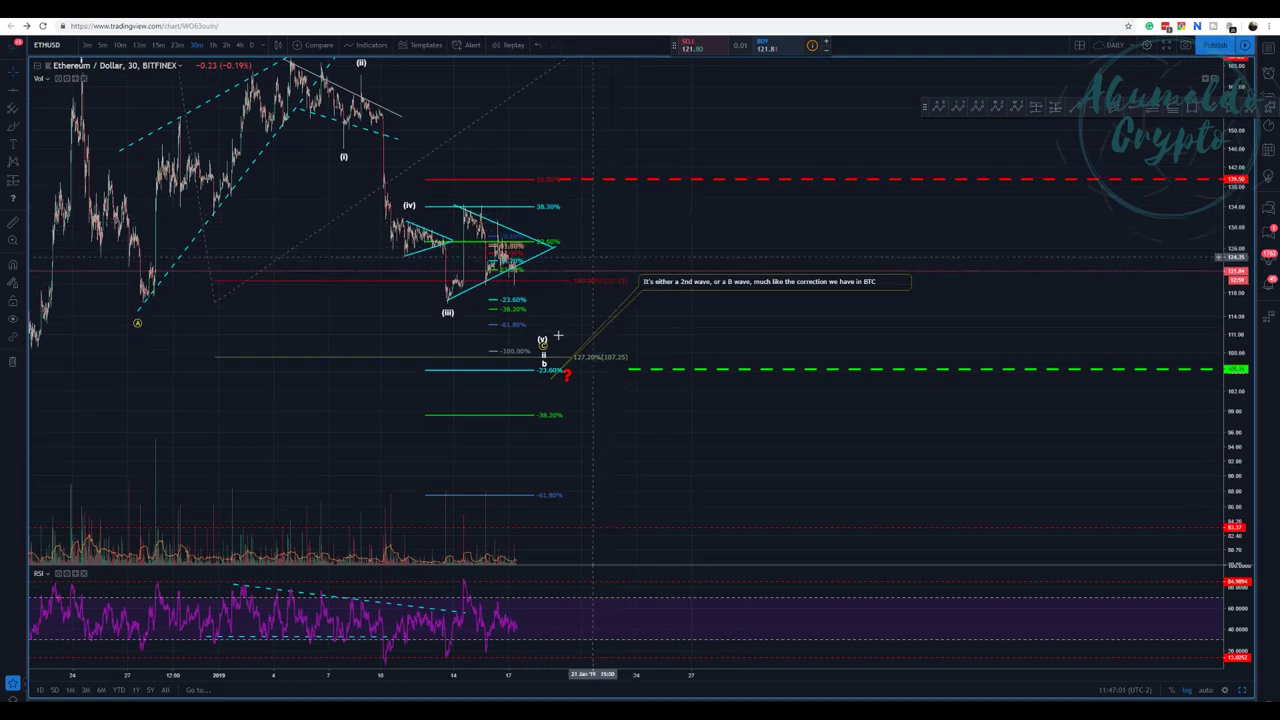
left_click(541, 337)
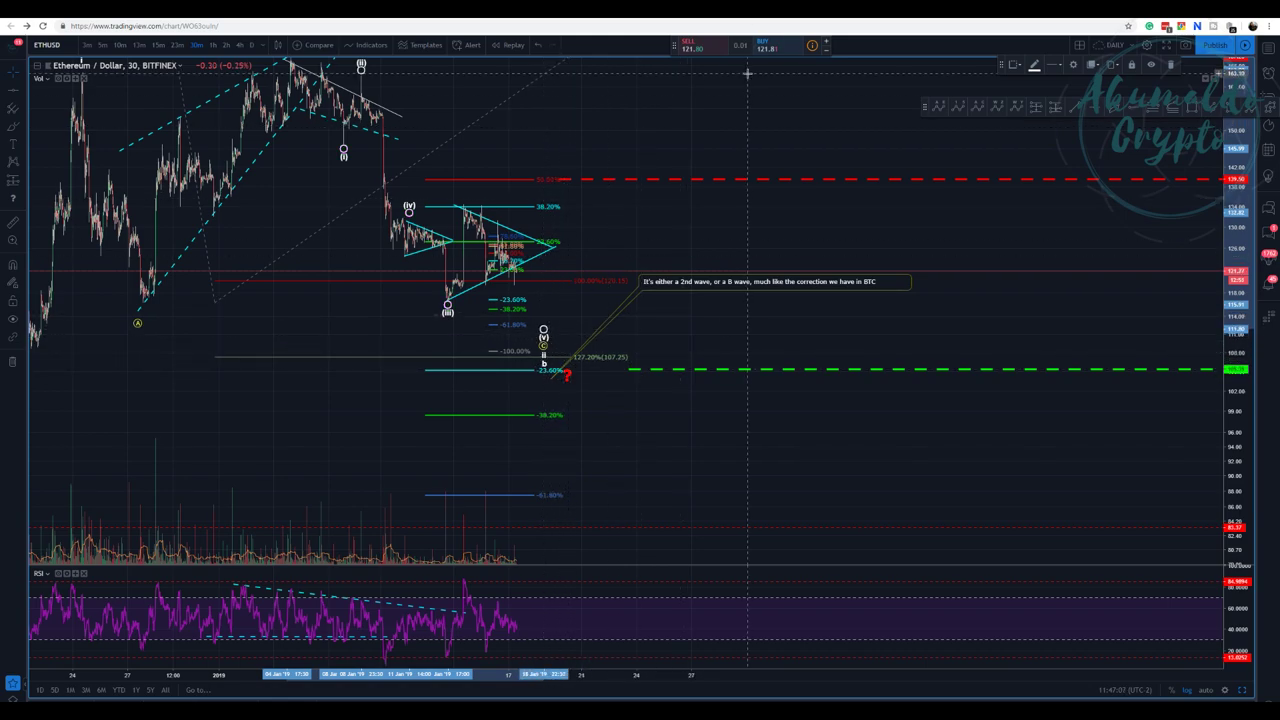
scroll(747, 73, "up", 1)
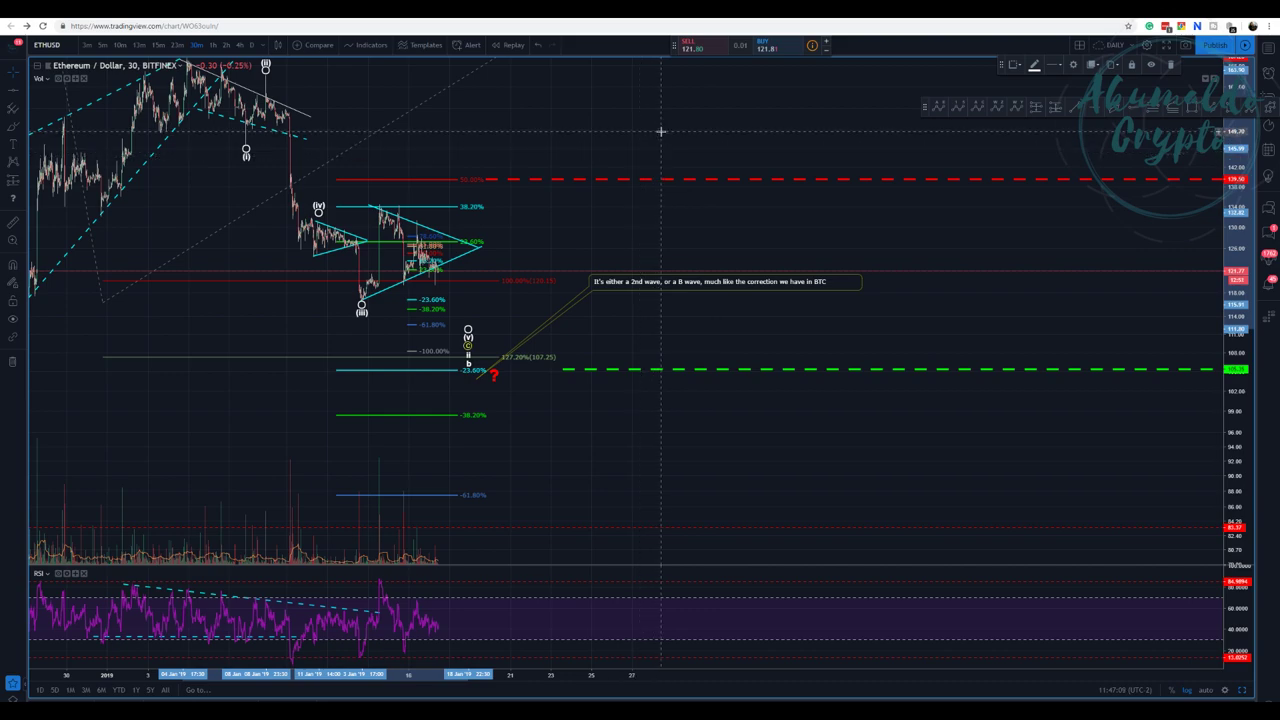
scroll(543, 166, "up", 1)
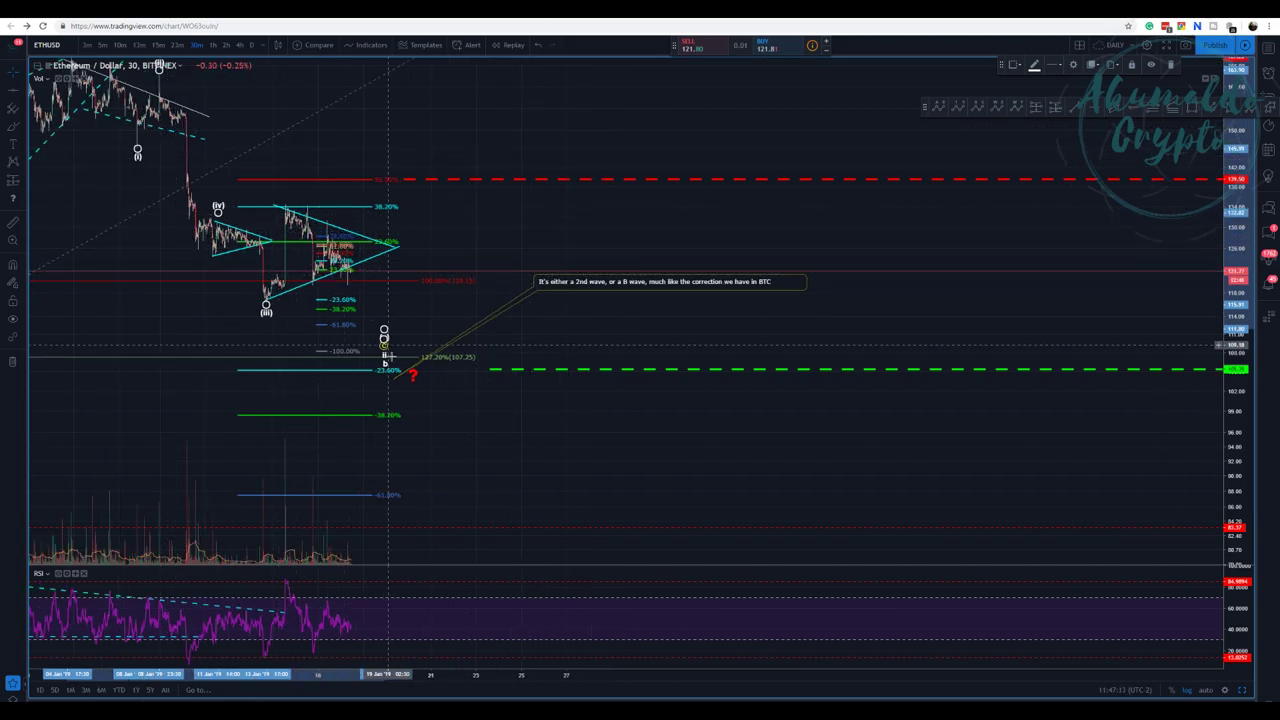
left_click_drag(490, 371, 502, 357)
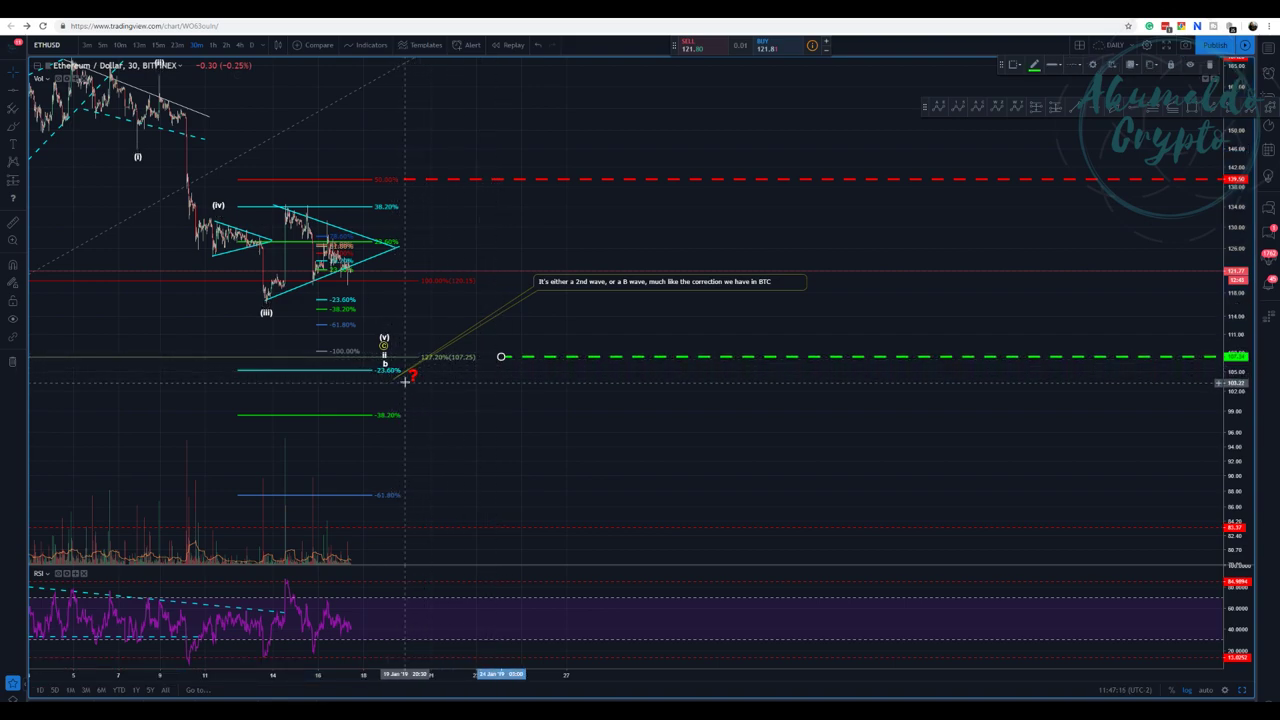
Add a second green dashed horizontal ray beneath the first and nudge it to just above the -23.60% level
left_click(1133, 108)
left_click(518, 370)
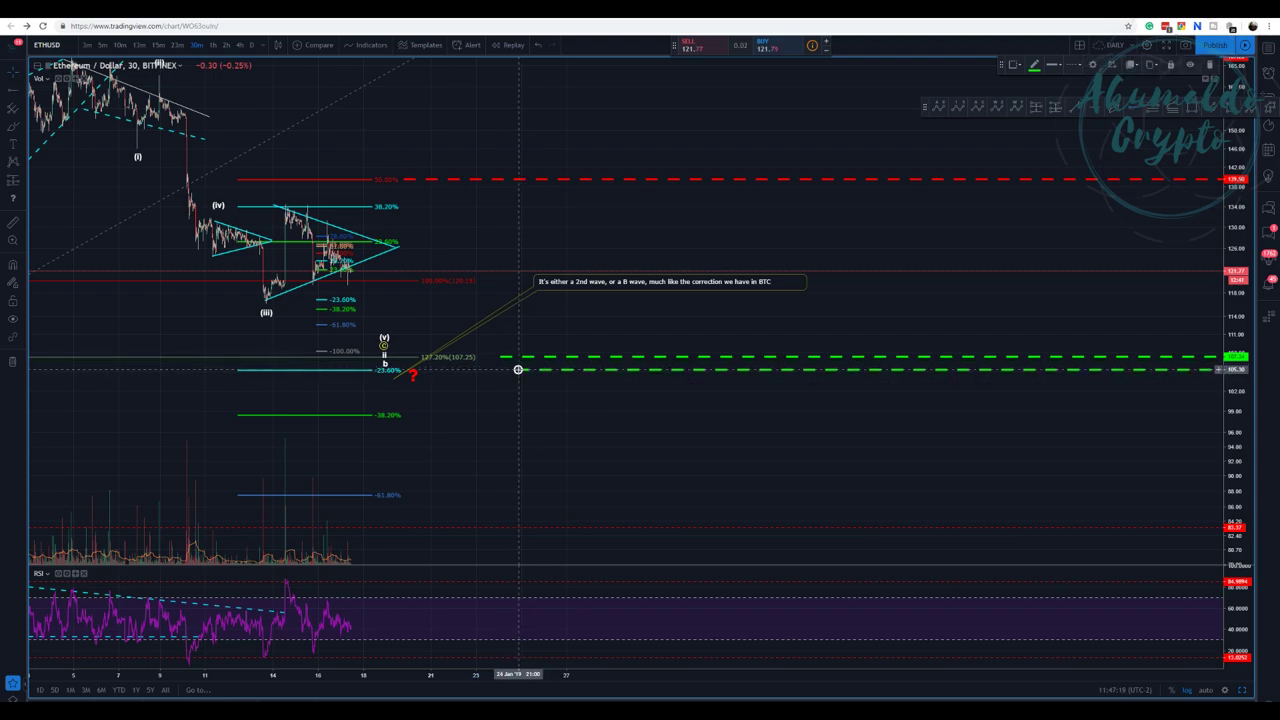
left_click_drag(515, 370, 507, 368)
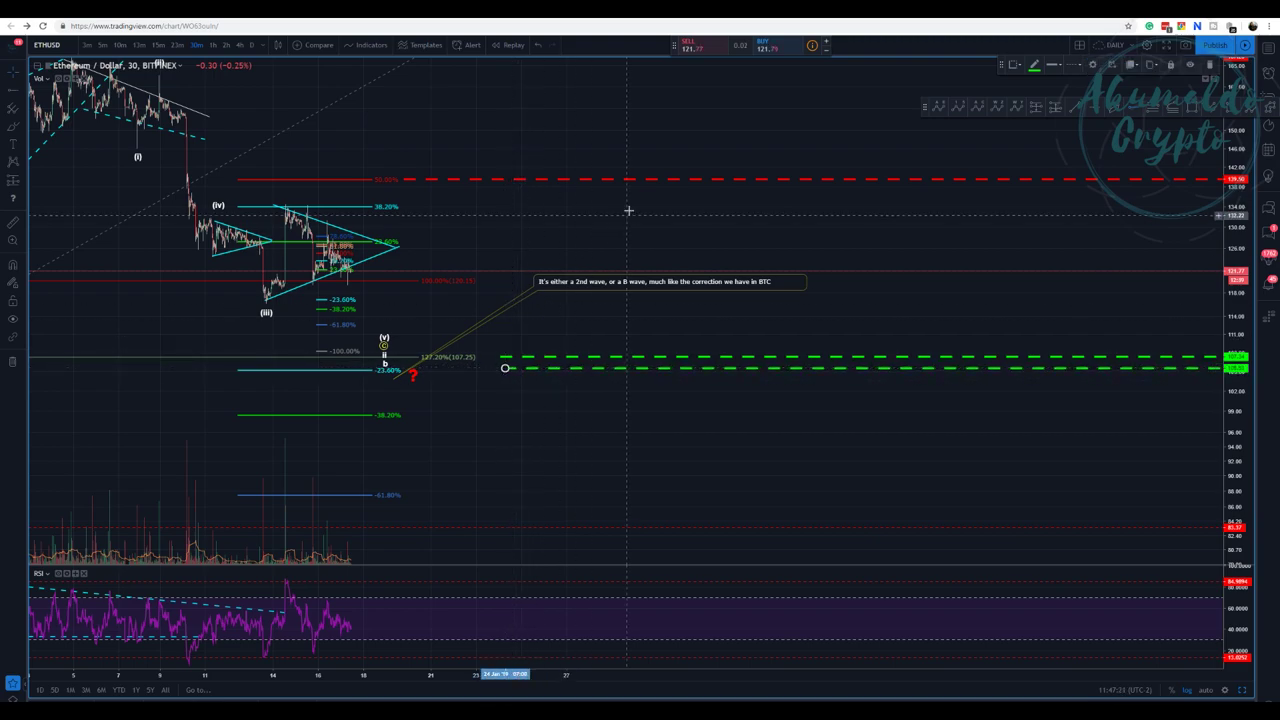
Compare the iv and c targets at the upper red dashed levels with the ii and b targets beside the green dashed lines
left_click_drag(571, 250, 569, 291)
left_click_drag(654, 163, 688, 283)
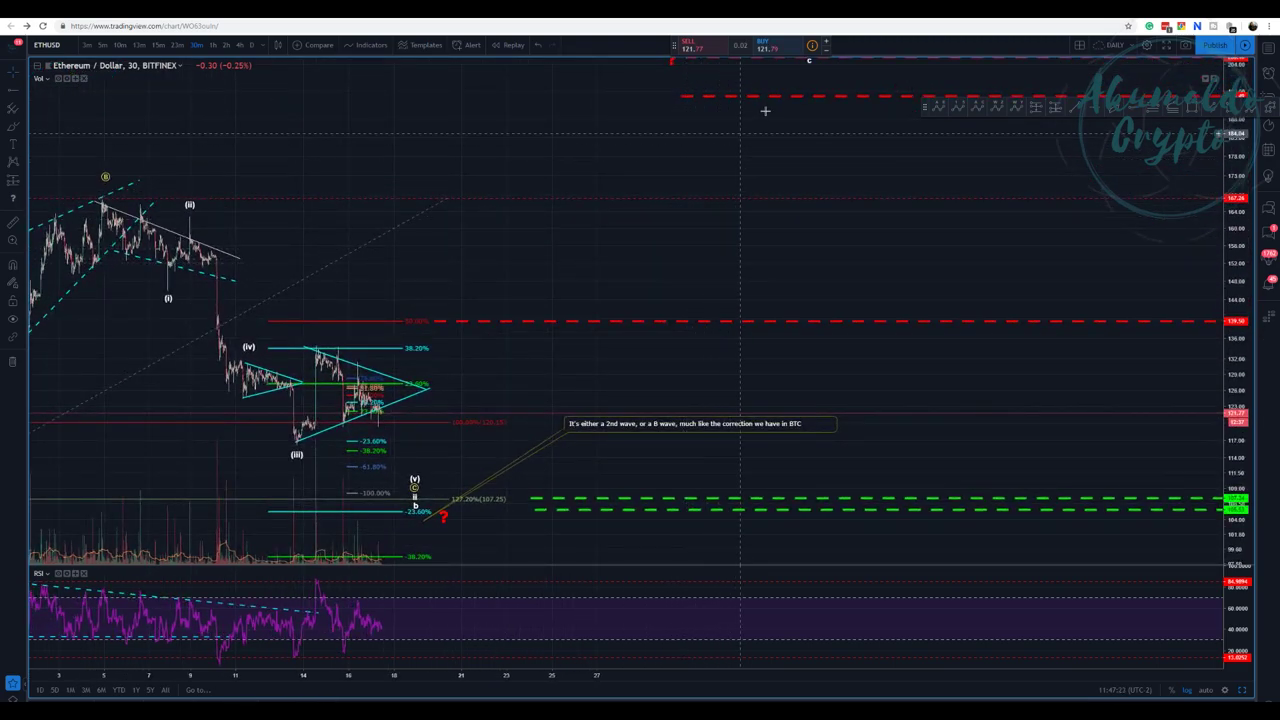
left_click_drag(806, 145, 808, 188)
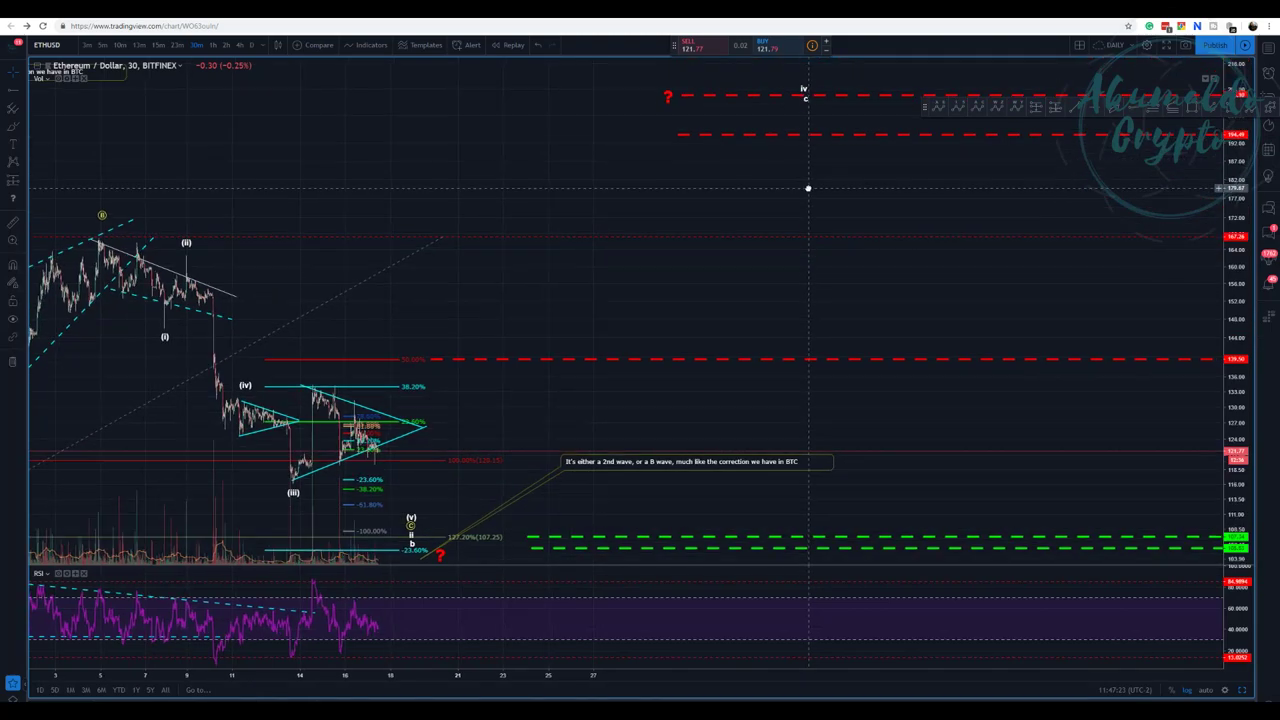
left_click(804, 103)
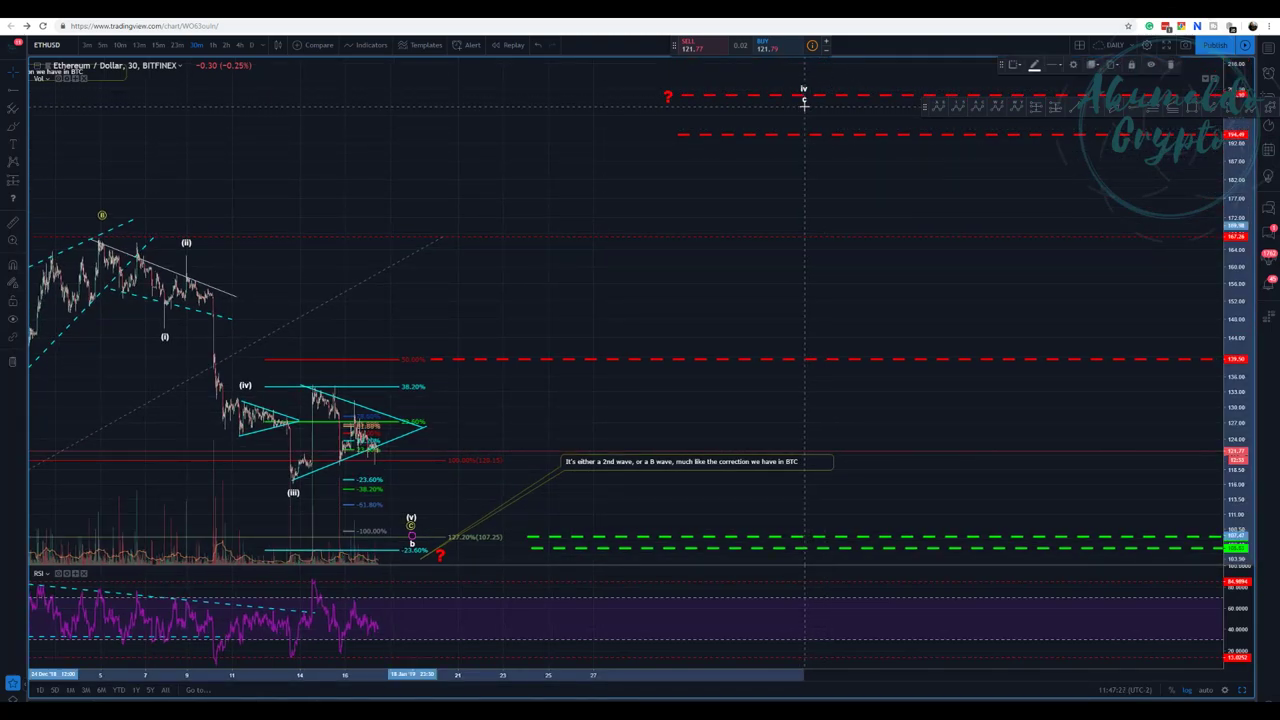
left_click_drag(798, 166, 864, 119)
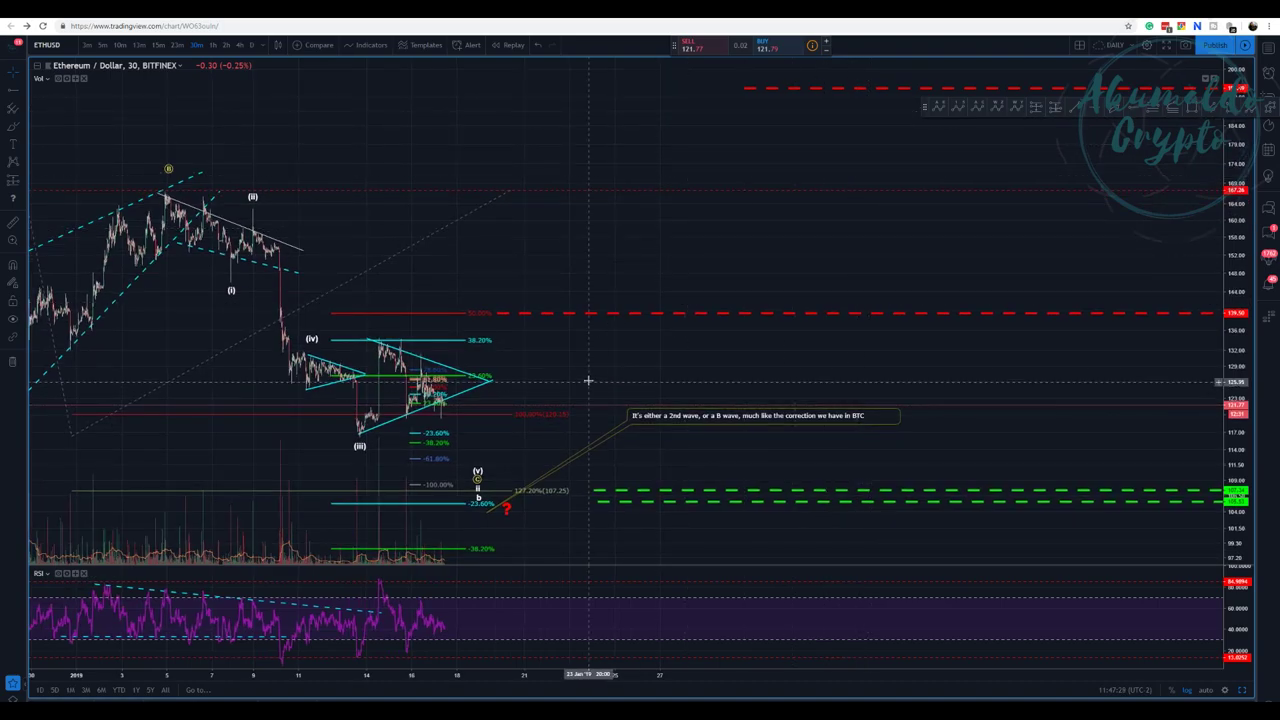
left_click_drag(589, 380, 620, 299)
left_click_drag(737, 149, 685, 298)
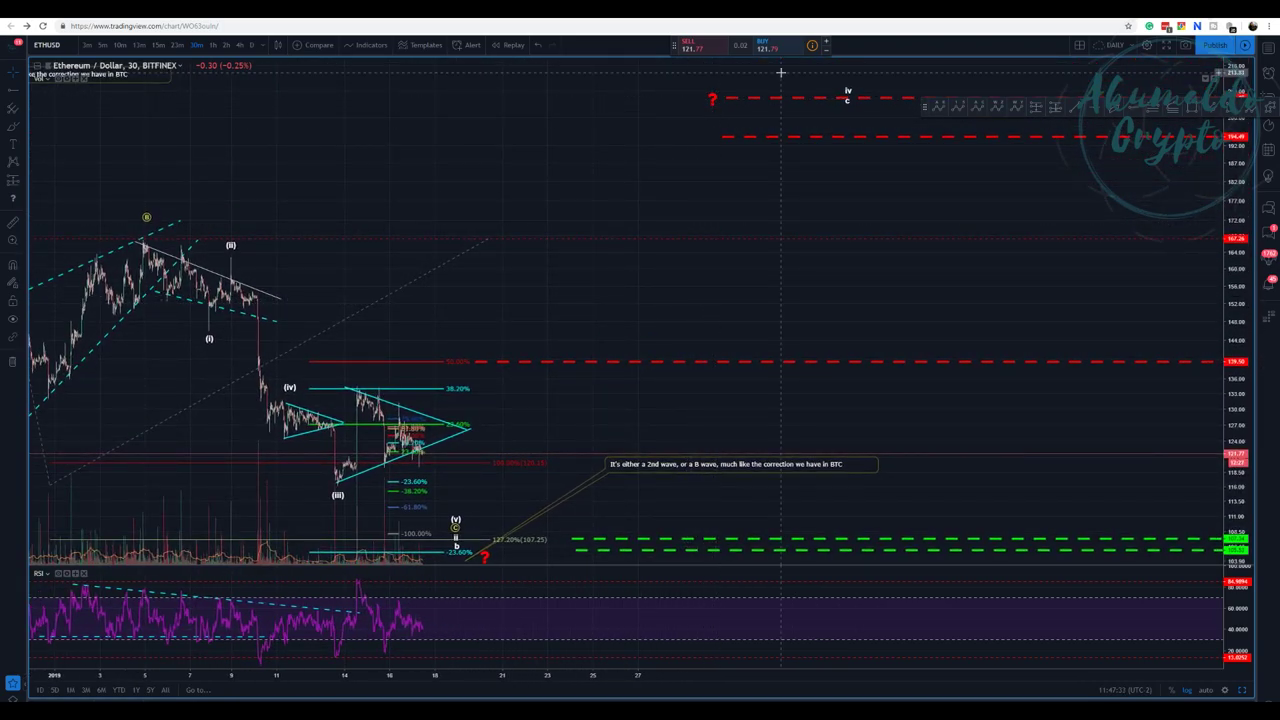
Nudge the lower green dashed ray on the ETHUSD chart slightly upward, closer to the 127.20% level
scroll(709, 251, "up", 3)
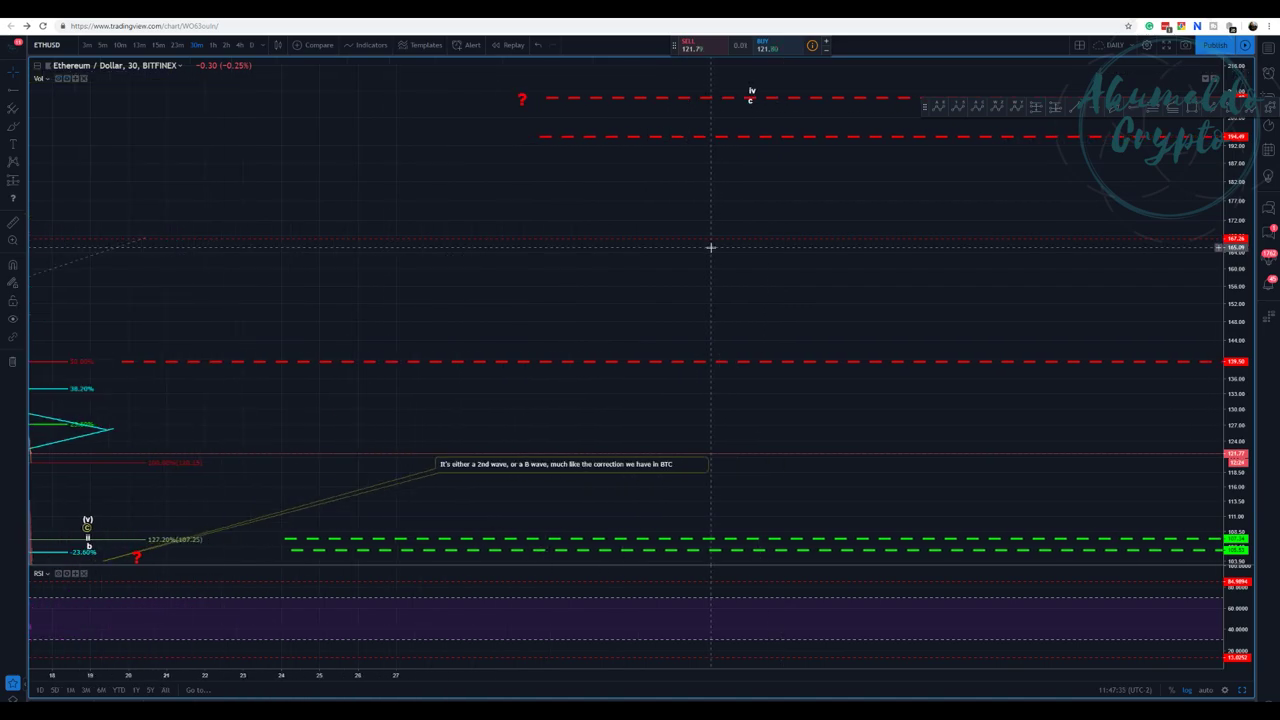
left_click_drag(280, 297, 776, 150)
scroll(760, 152, "up", 2)
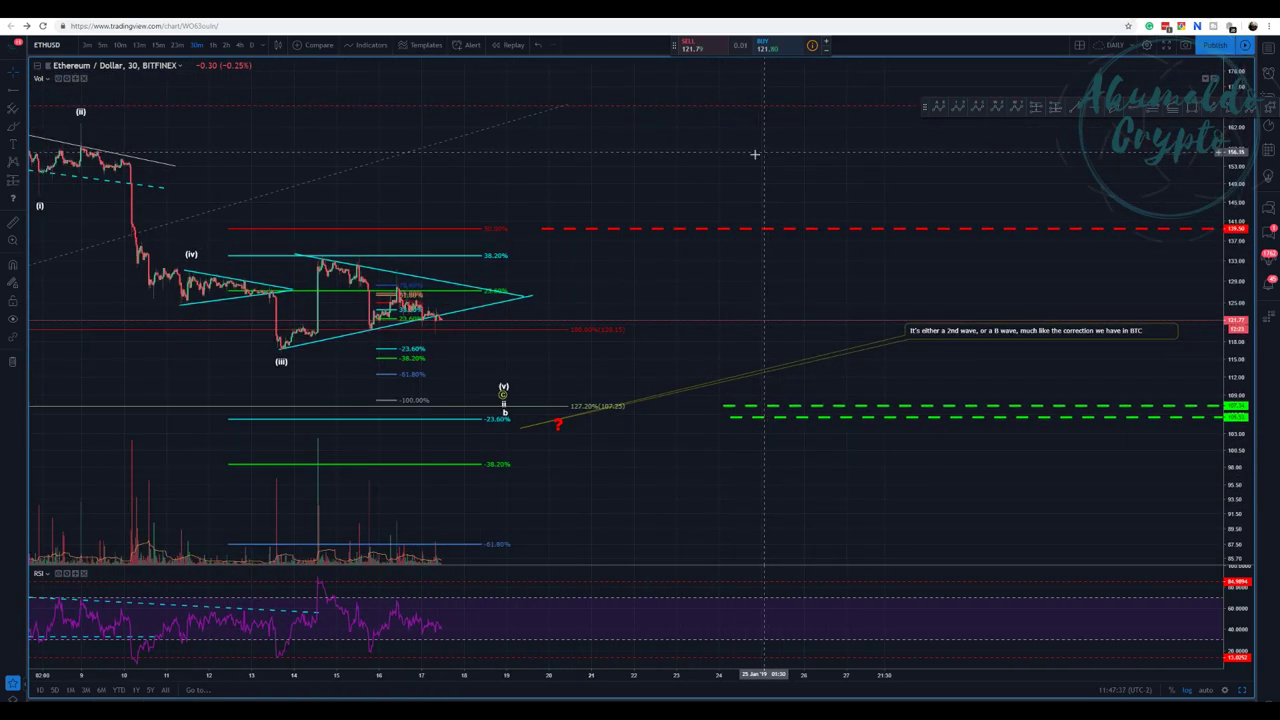
left_click_drag(1246, 257, 1244, 122)
left_click_drag(734, 252, 740, 212)
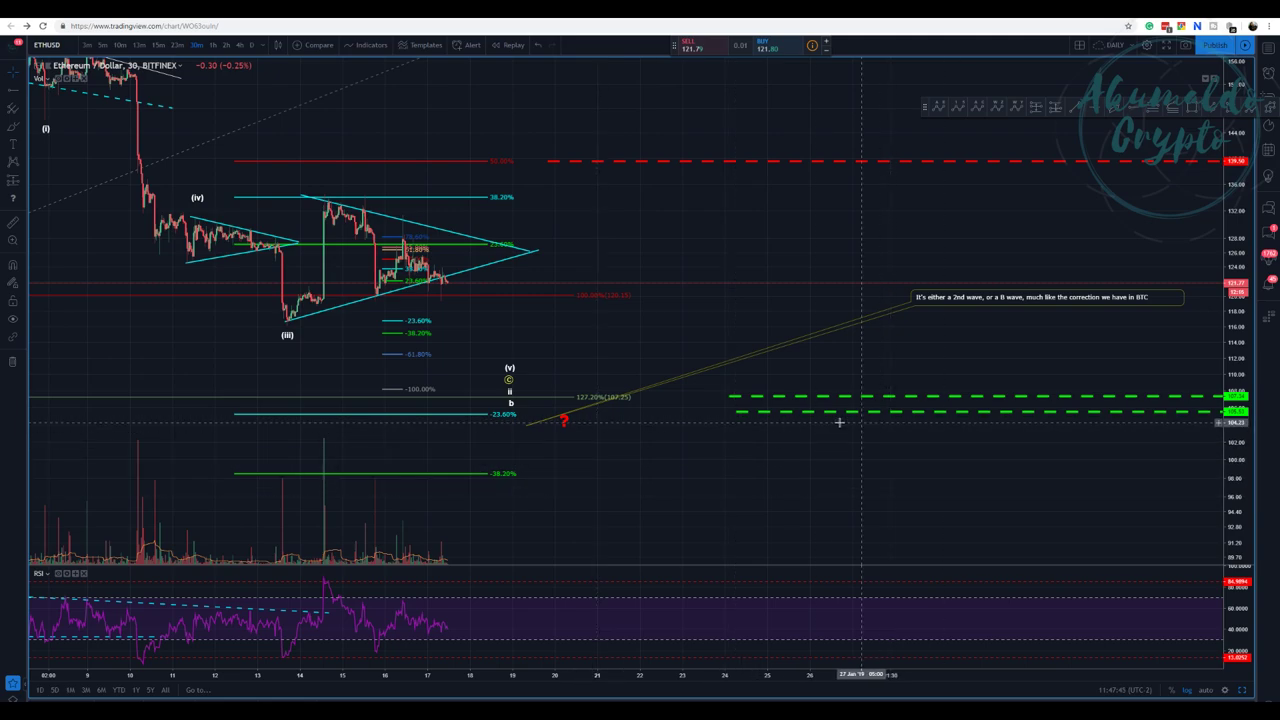
left_click(731, 410)
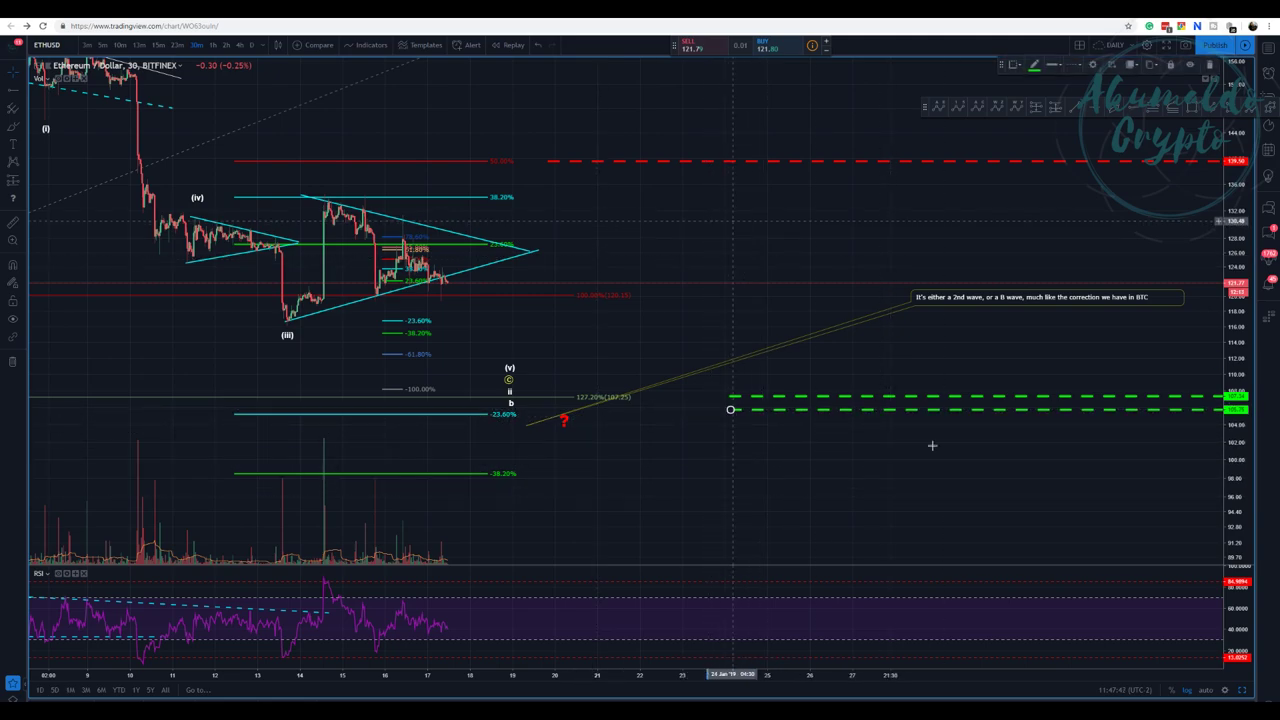
Return to the multi-chart layout, enlarge the Litecoin chart and examine the triangle around circled wave 4
left_click(1242, 690)
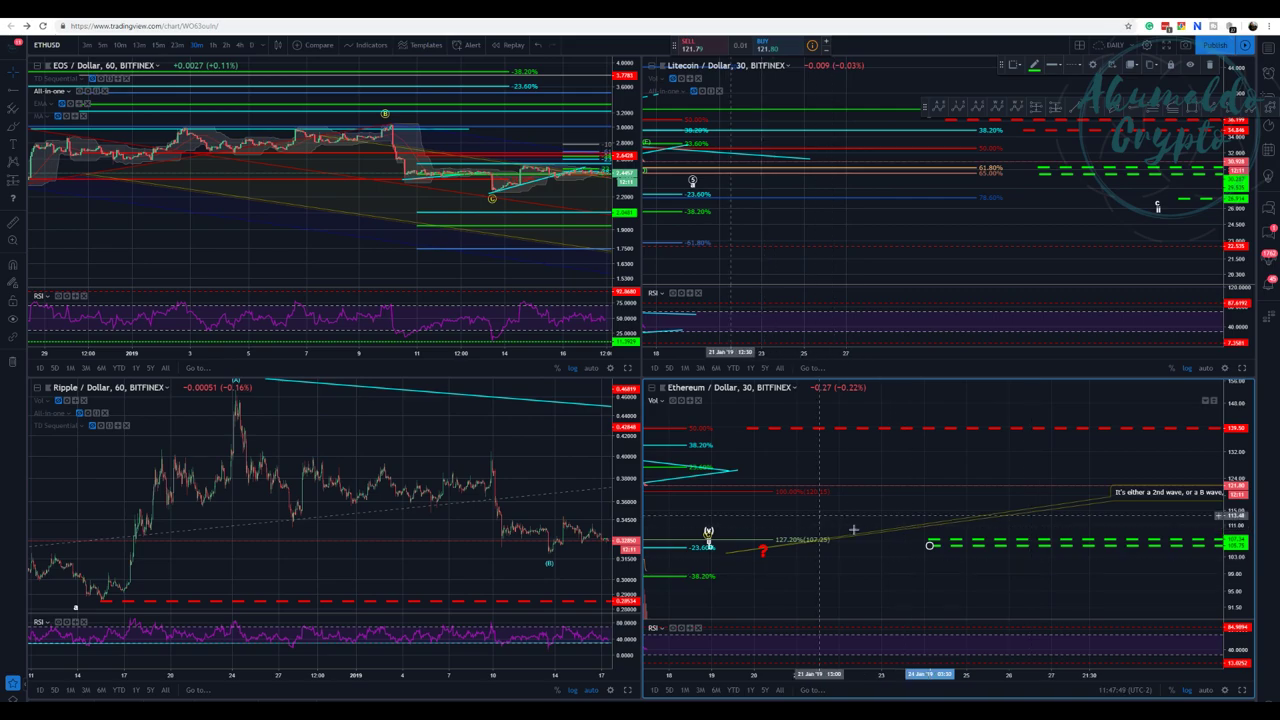
left_click(1242, 368)
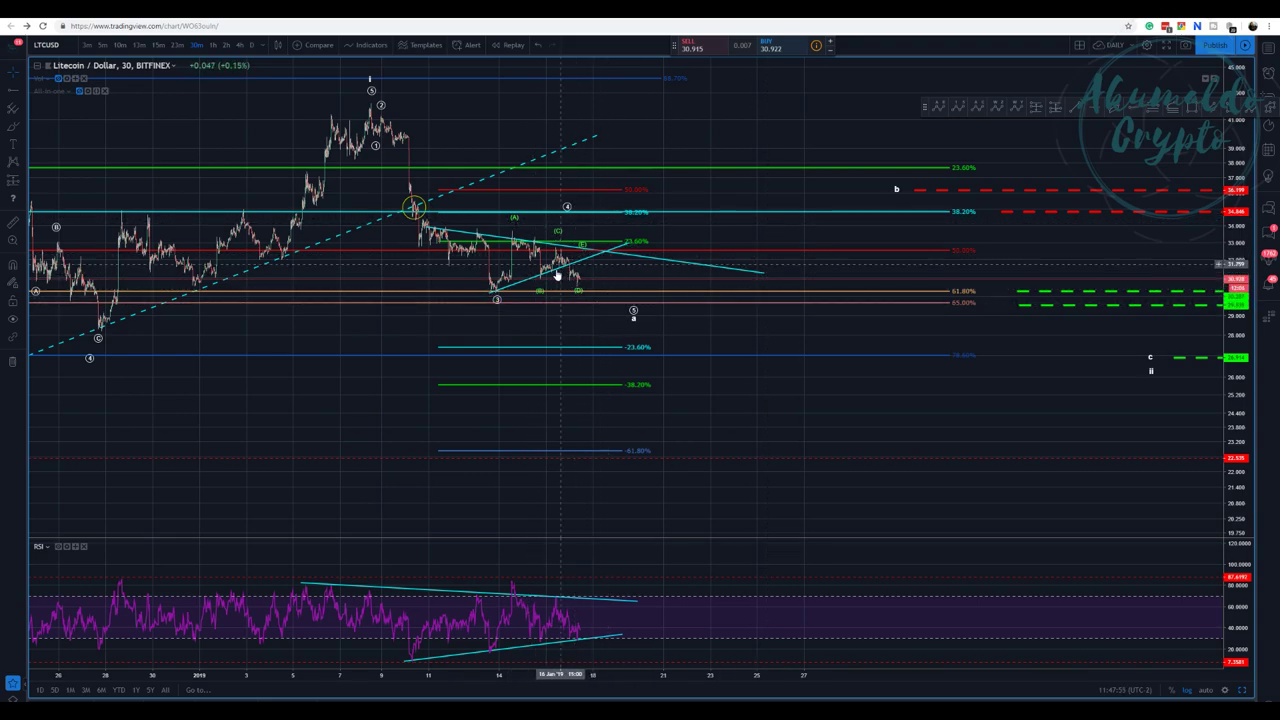
scroll(574, 266, "up", 2)
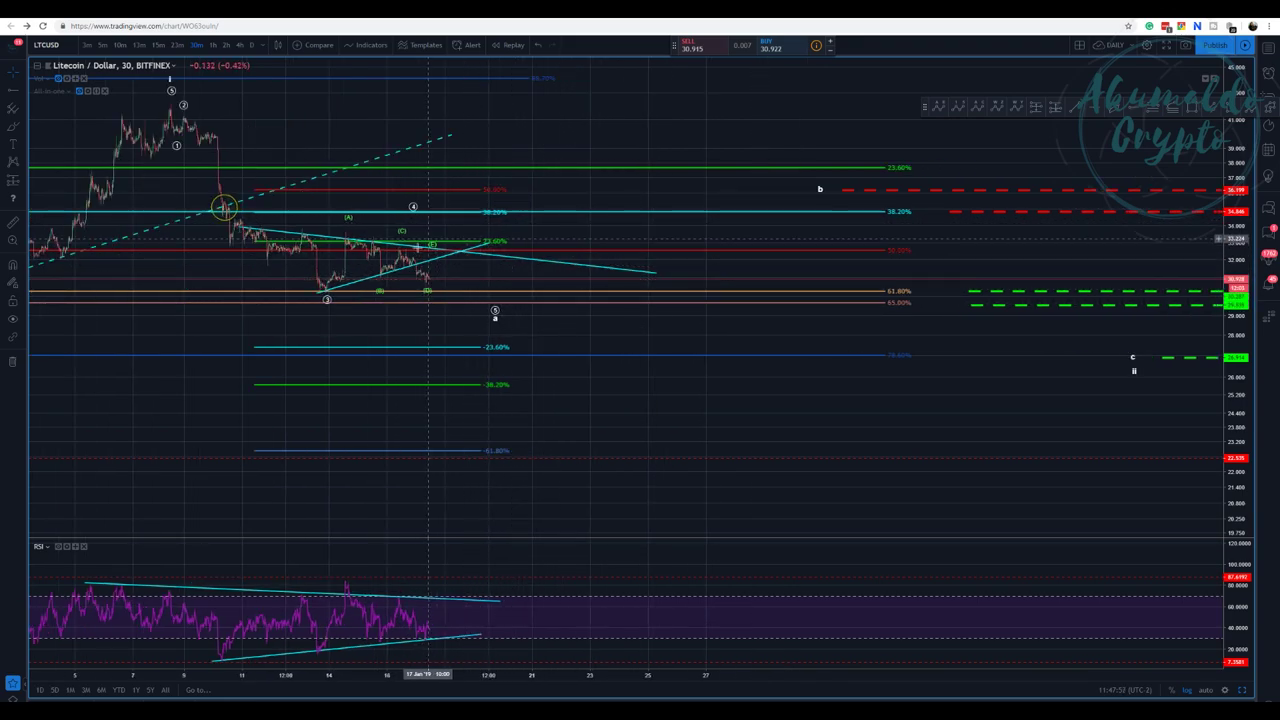
left_click(403, 234)
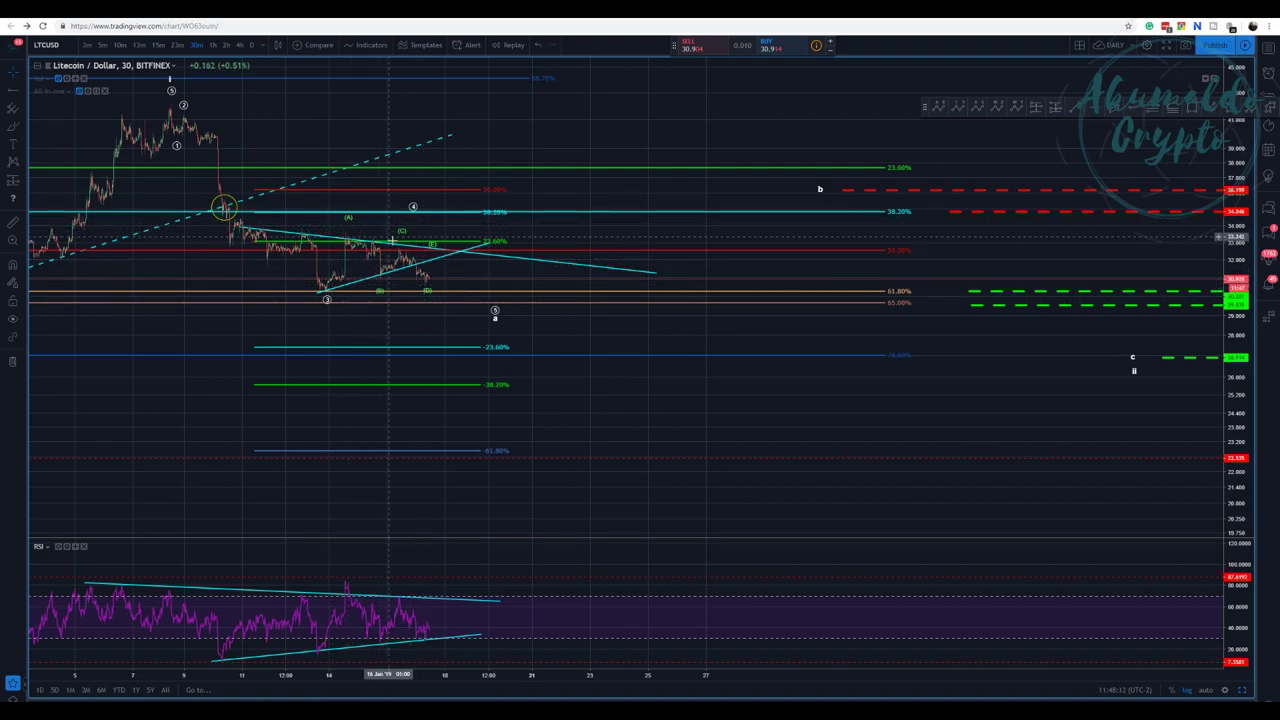
scroll(459, 287, "up", 1)
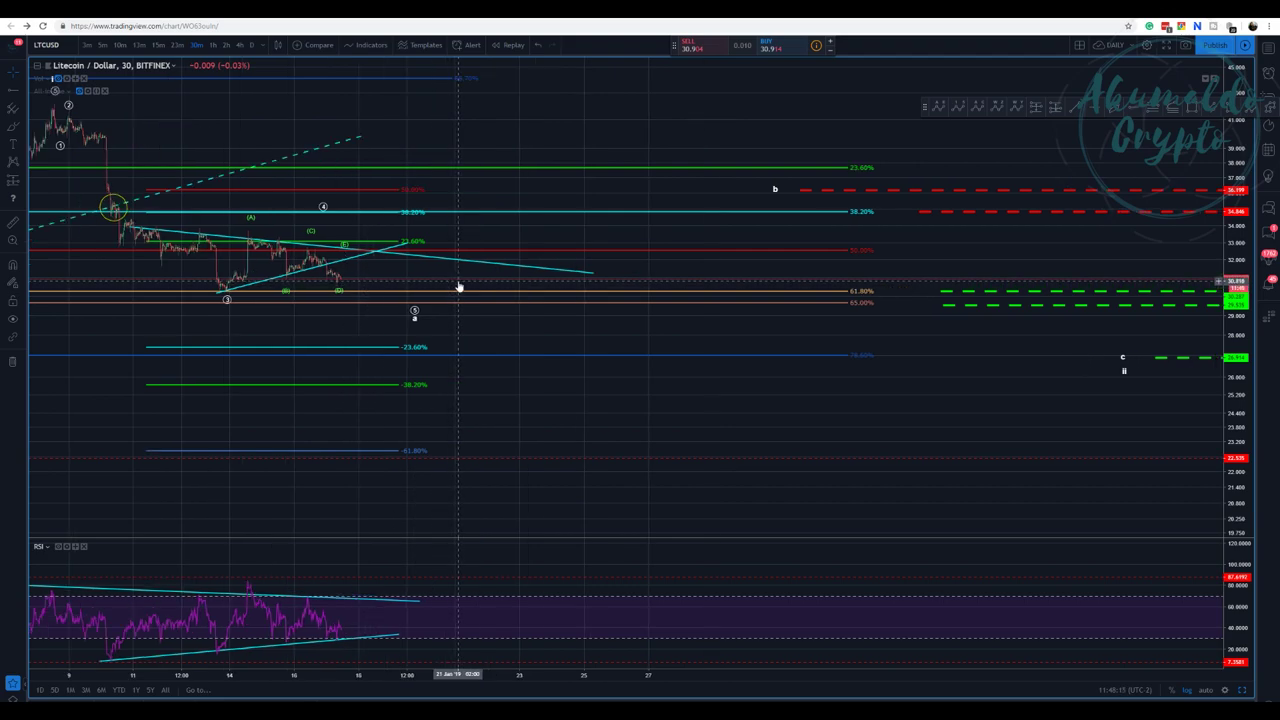
scroll(394, 281, "down", 1)
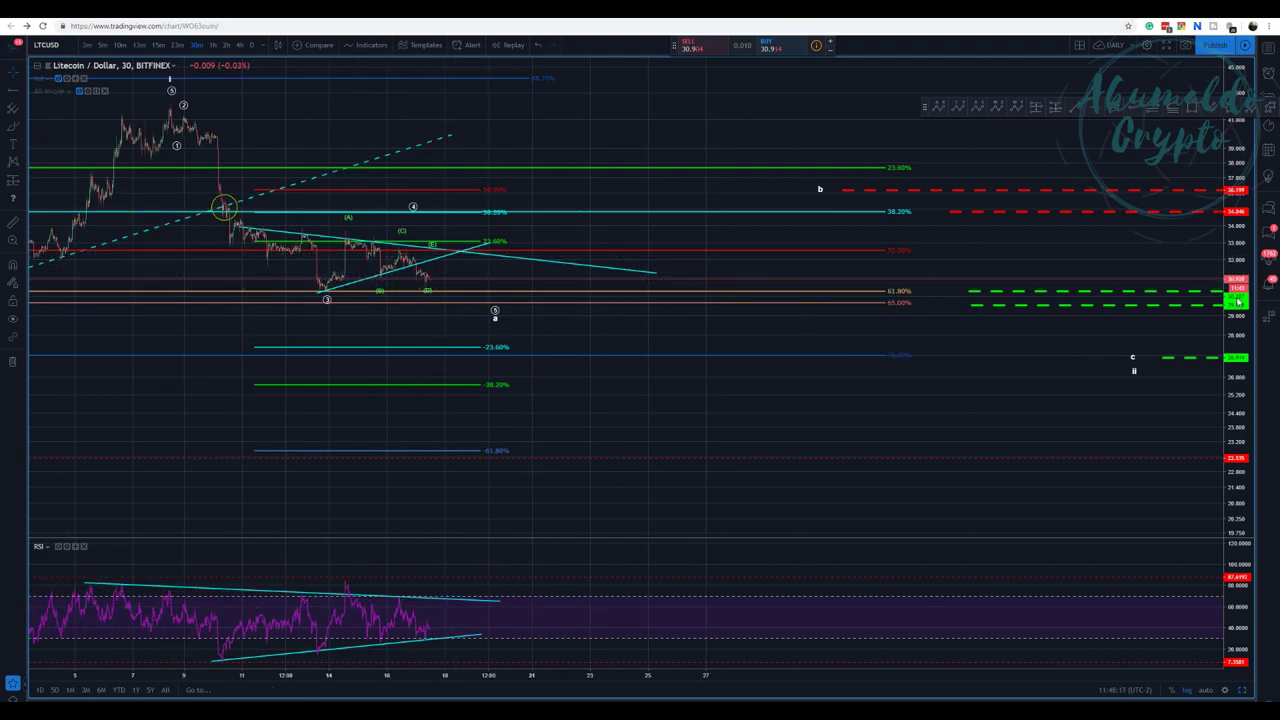
Delete the rising trendline that forms the lower side of the wave 4 triangle
left_click_drag(1238, 301, 1238, 178)
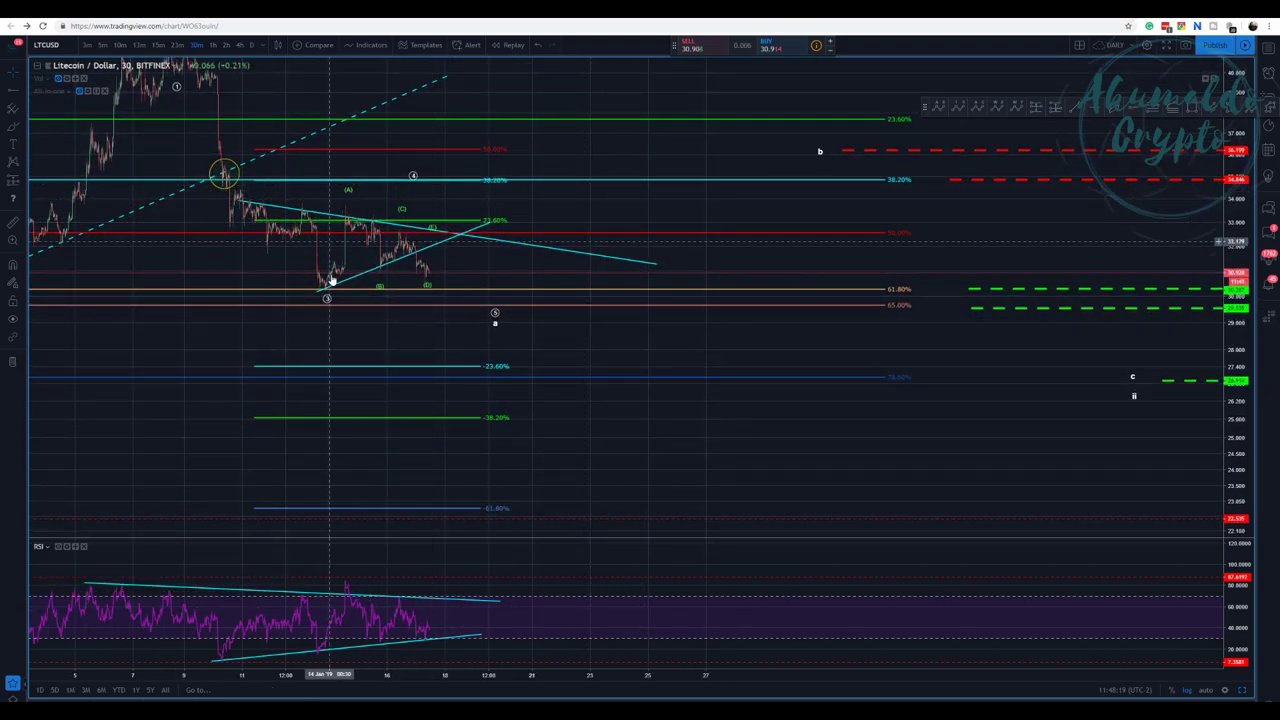
left_click(440, 245)
key("Delete")
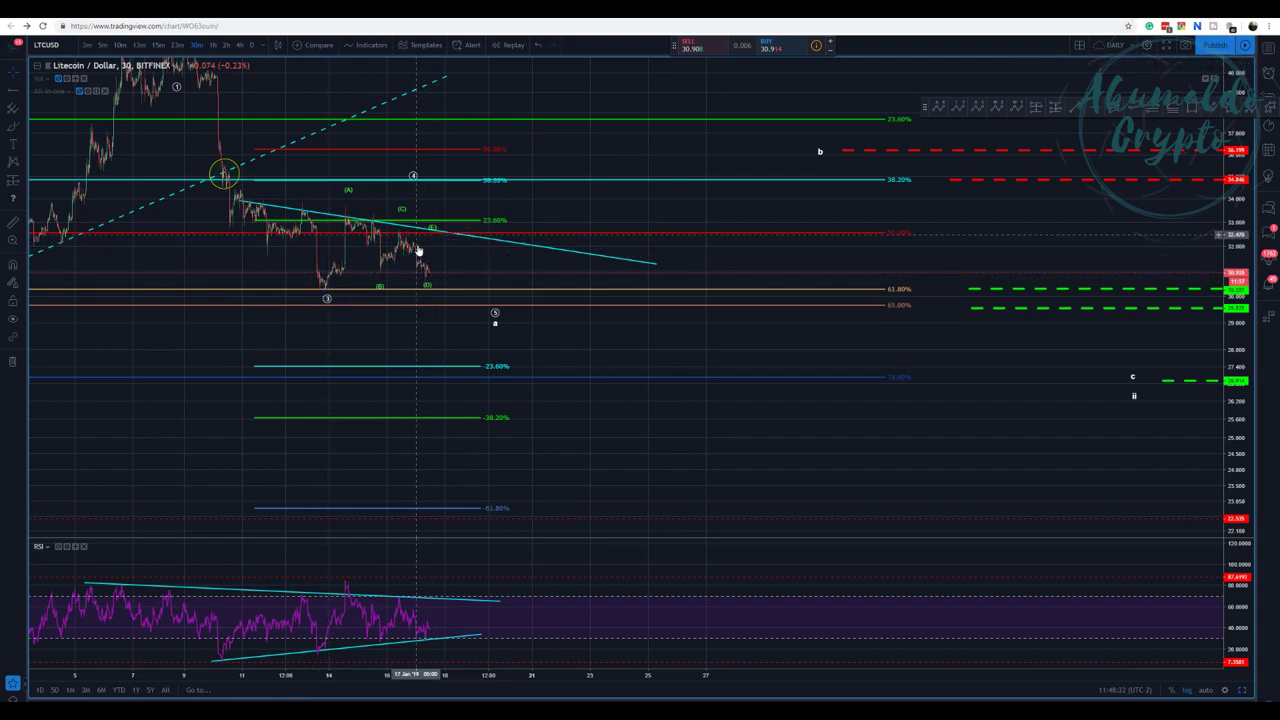
Try to refit the falling trendline from its January 10 start over the lower highs
left_click(651, 268)
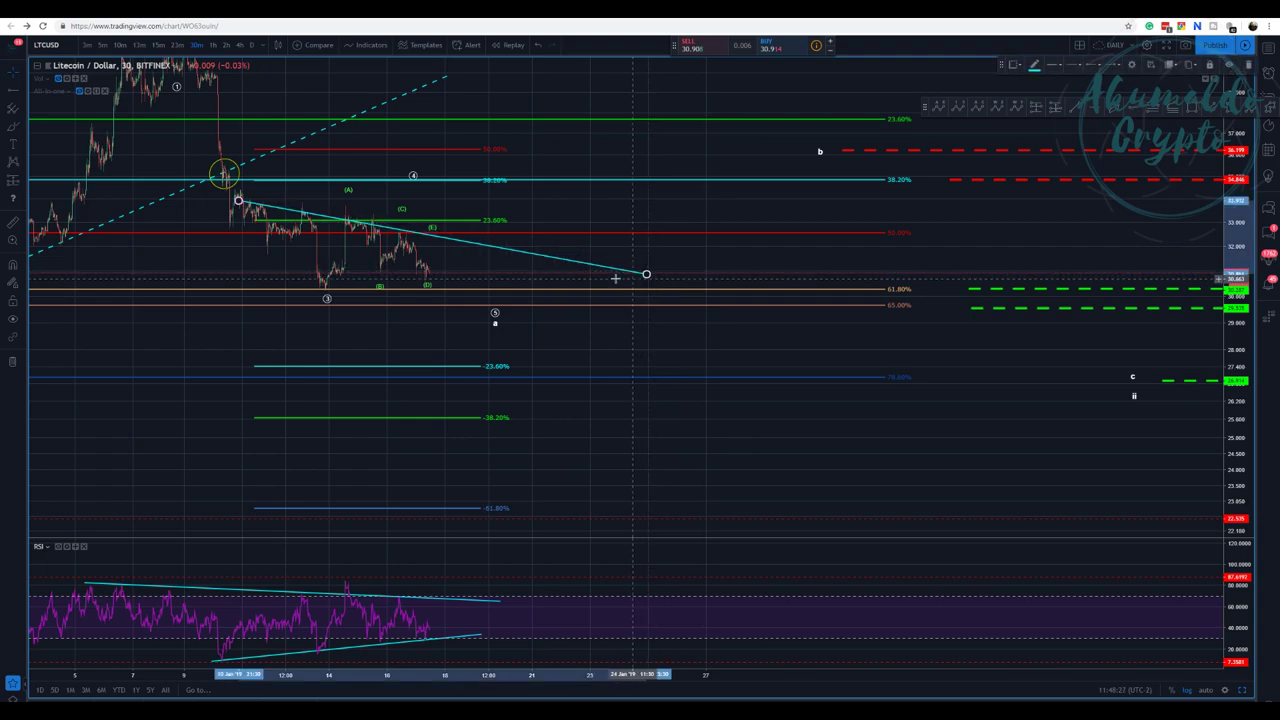
left_click_drag(237, 200, 243, 186)
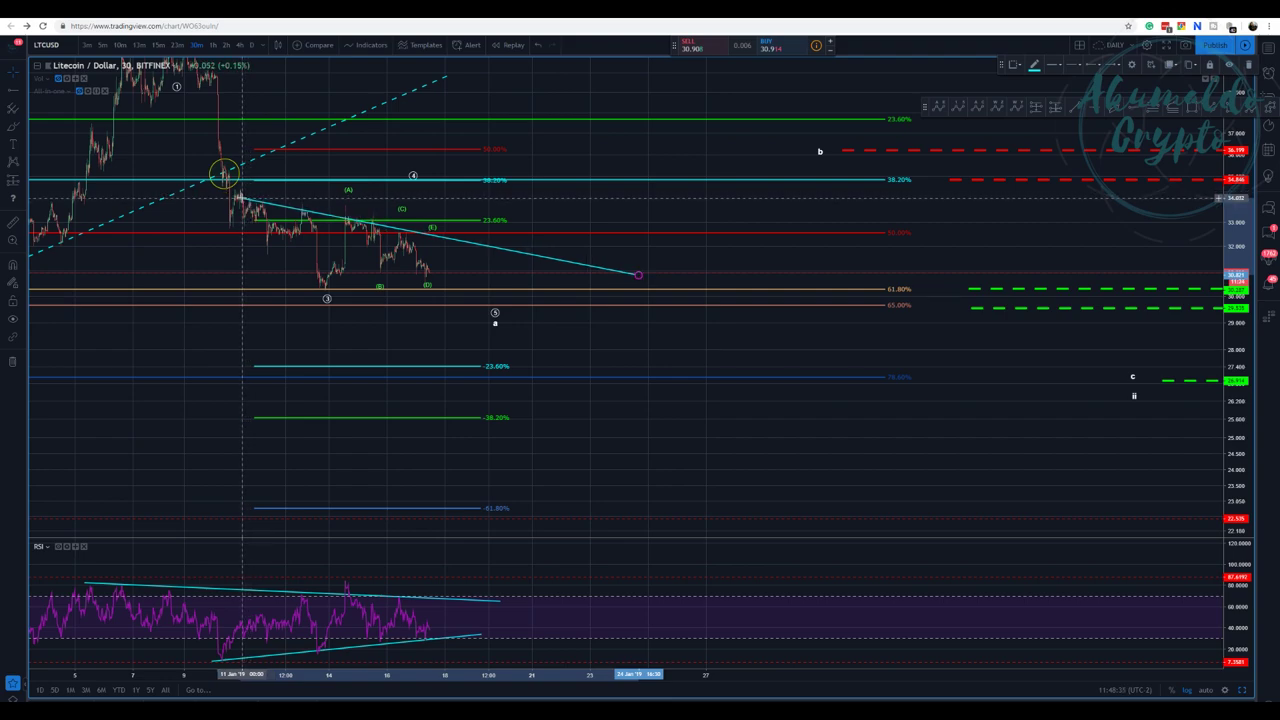
left_click_drag(240, 187, 241, 201)
Turn on Magnet mode and re-anchor the falling trendline from the wave (A) high, with its far end just above the 61.80% level
left_click(13, 266)
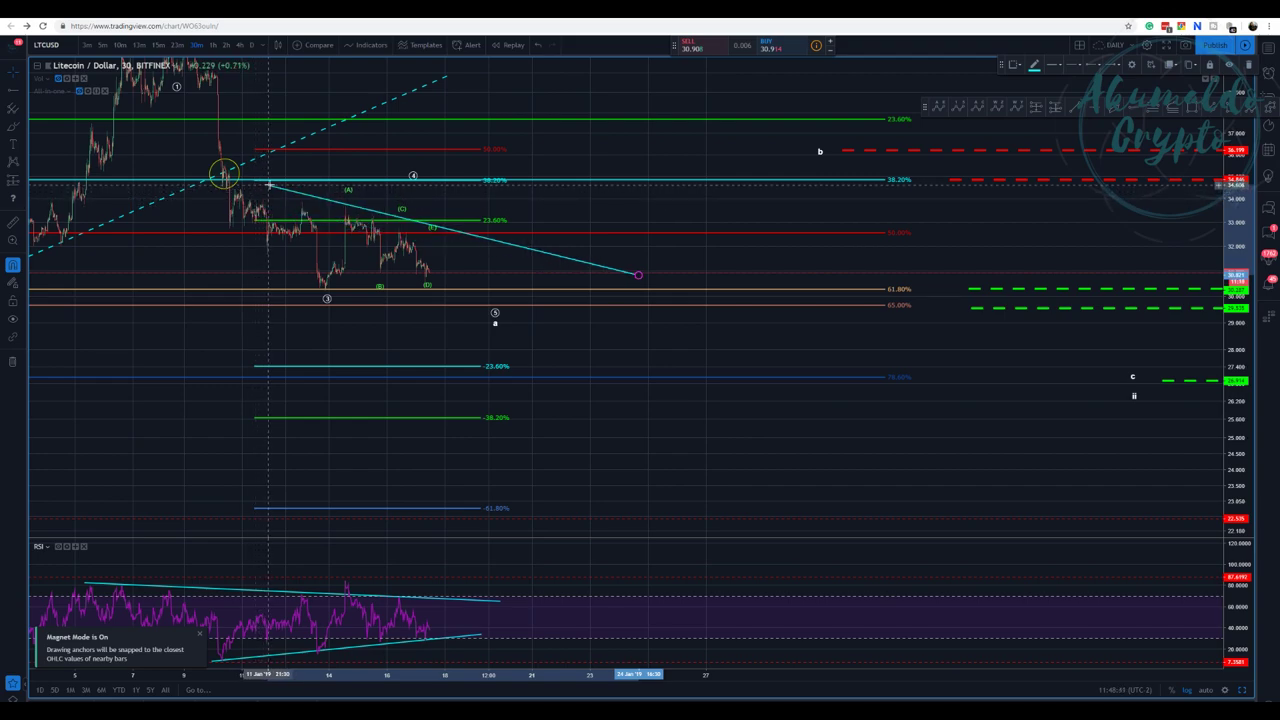
left_click_drag(269, 185, 241, 191)
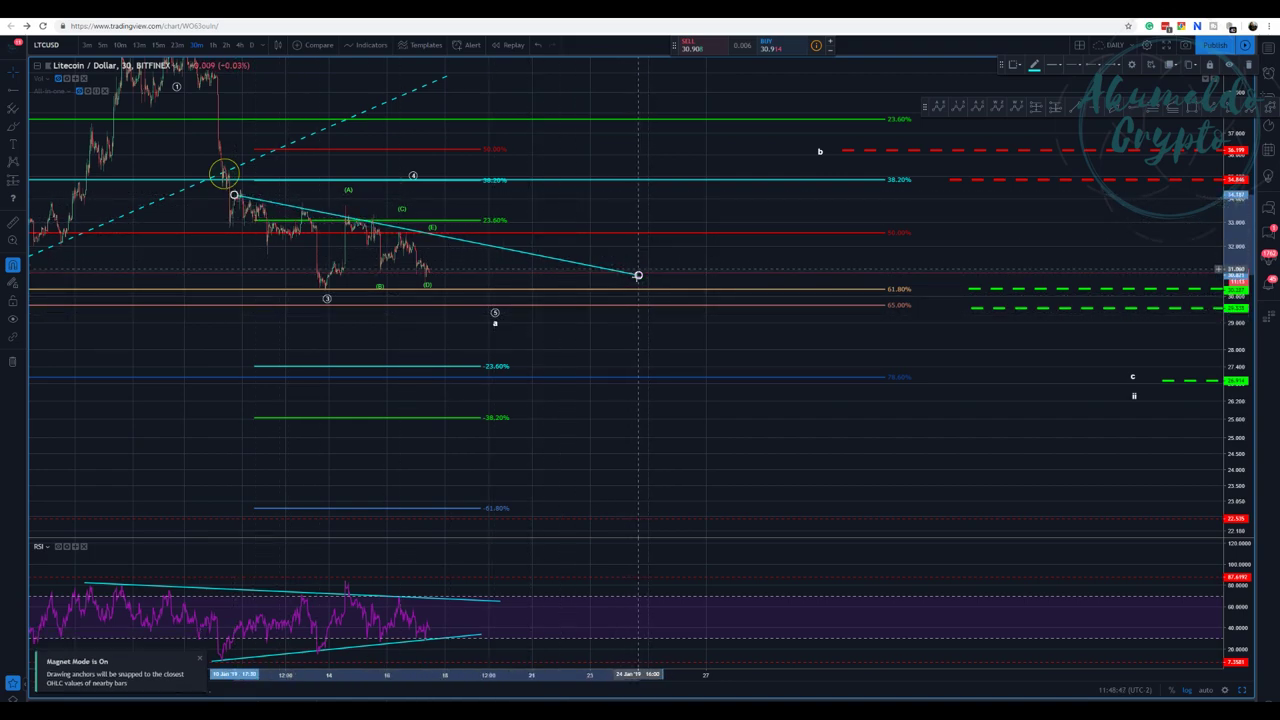
mouse_move(639, 277)
left_mouse_down()
mouse_move(629, 281)
mouse_move(641, 290)
left_mouse_up()
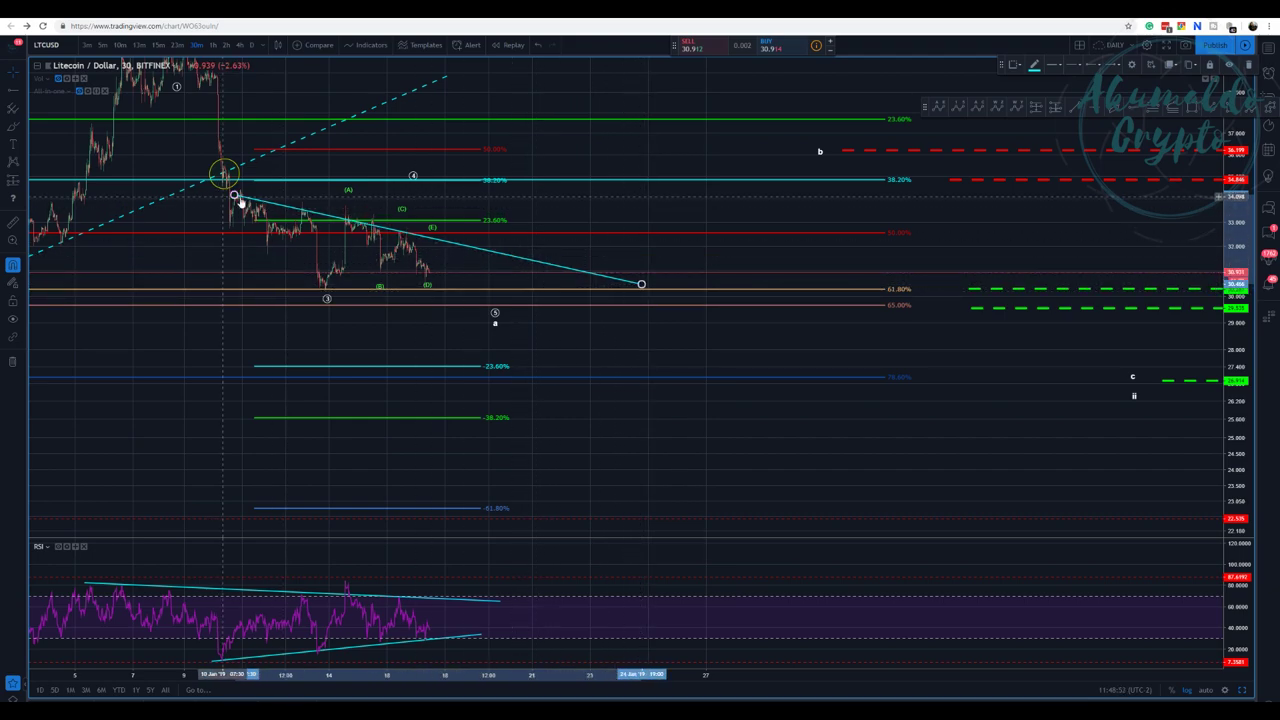
left_click_drag(240, 192, 340, 214)
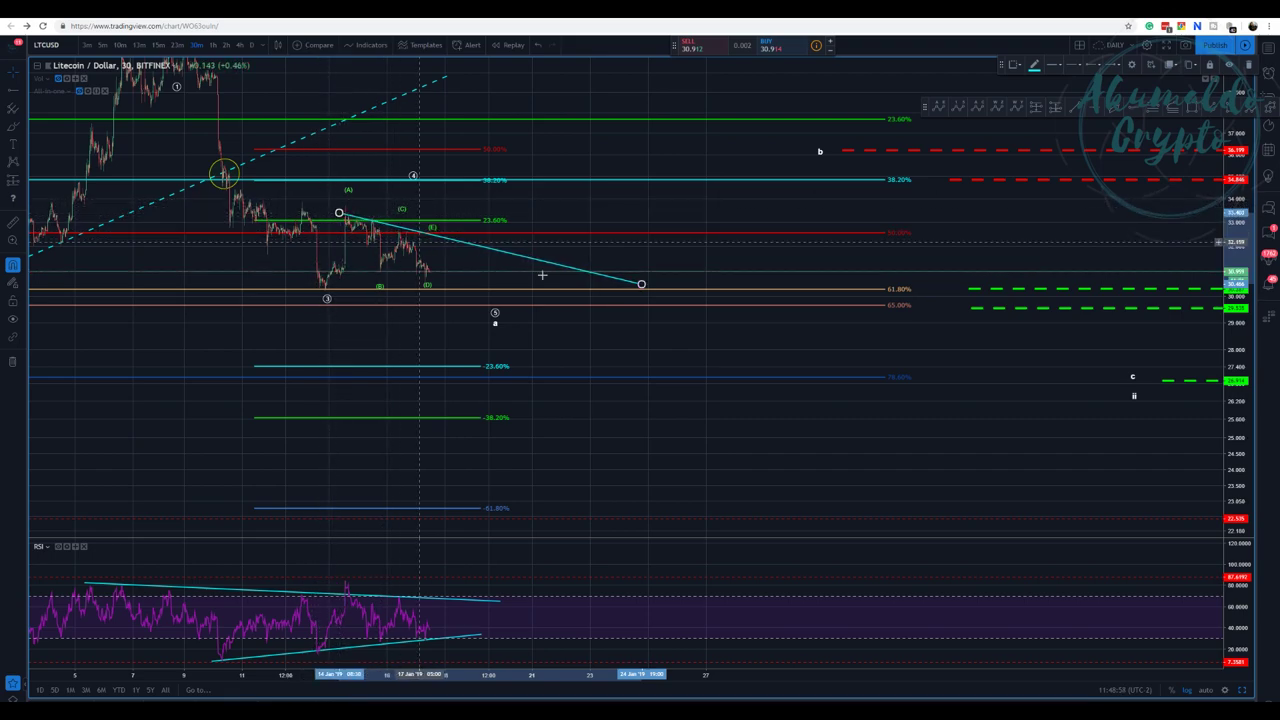
left_click(485, 261)
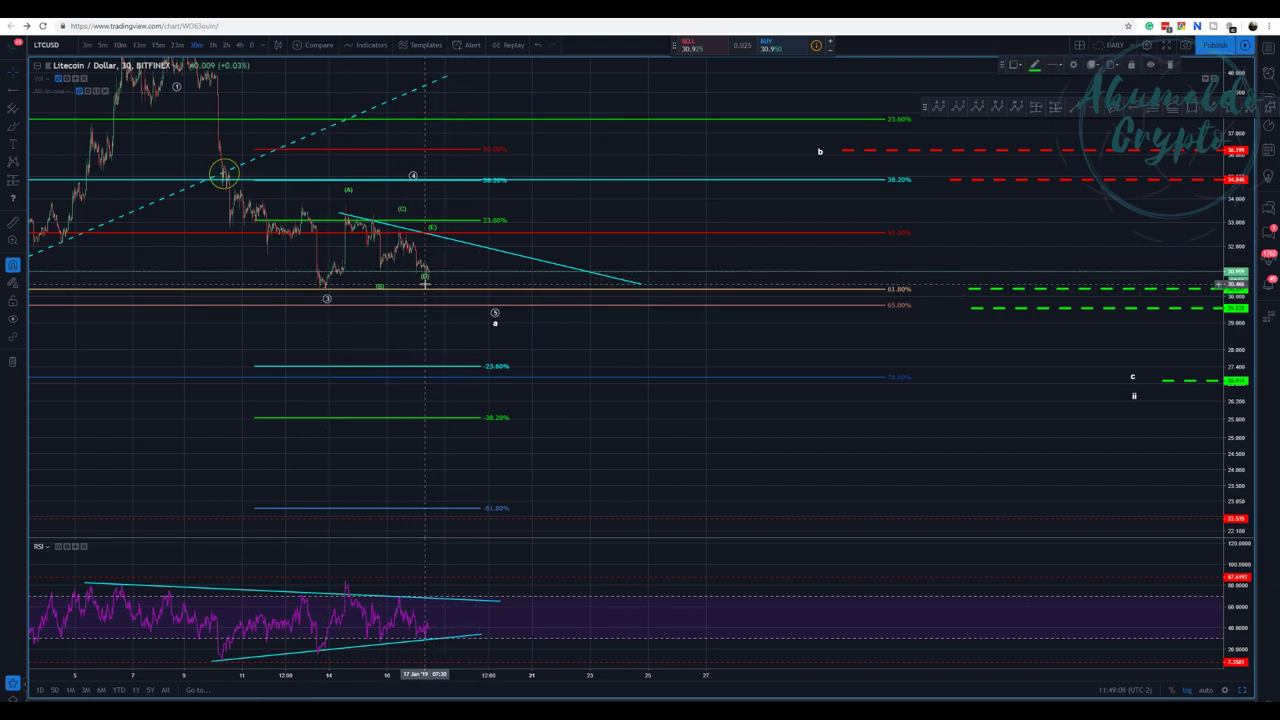
Remove the green (A)-(B)-(C)-(D)-(E) triangle wave labels from the Litecoin chart
right_click(425, 285)
right_click(425, 275)
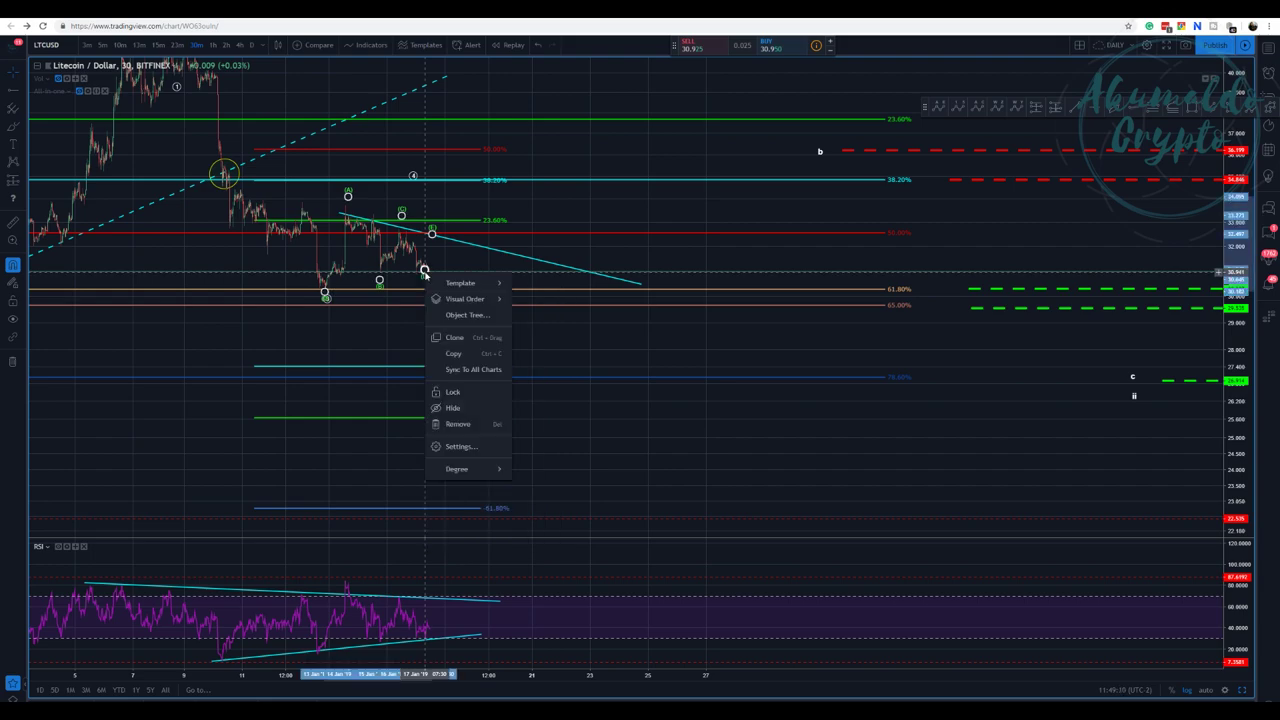
left_click(465, 425)
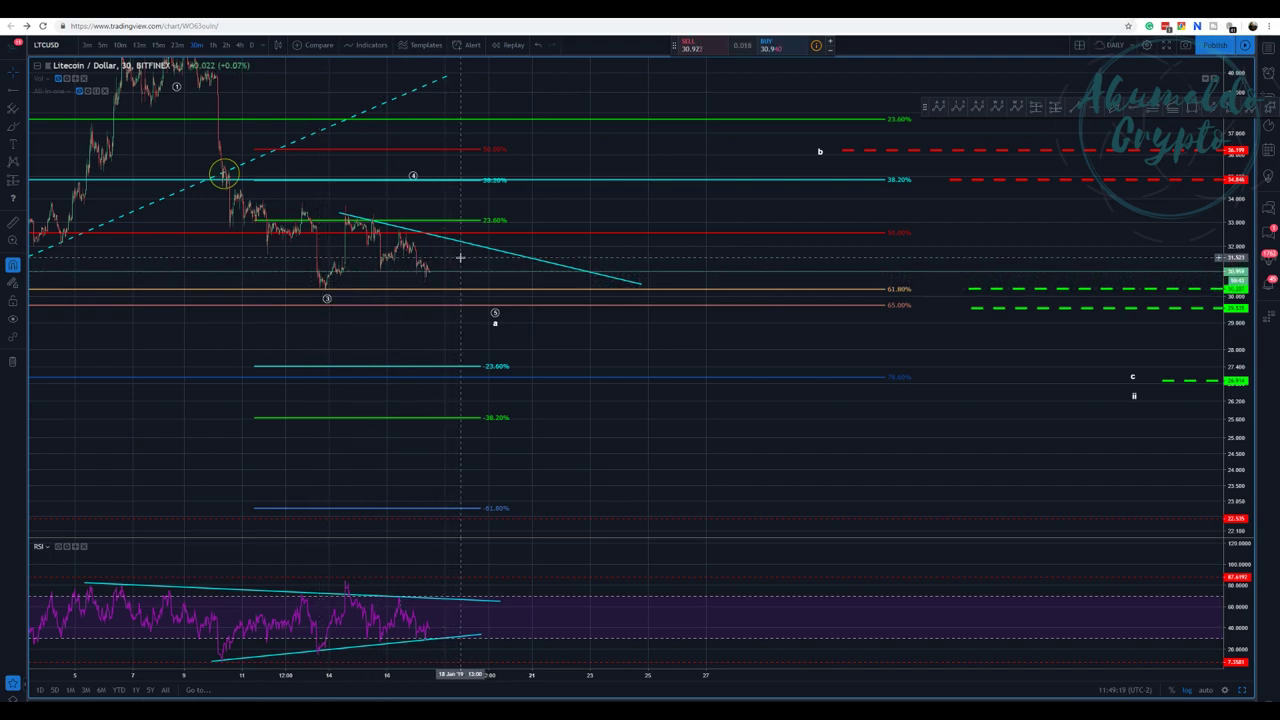
Move the circled wave 4 label back above the mid-January highs and remove the shorter Fibonacci drawing over the decline
left_click(404, 182)
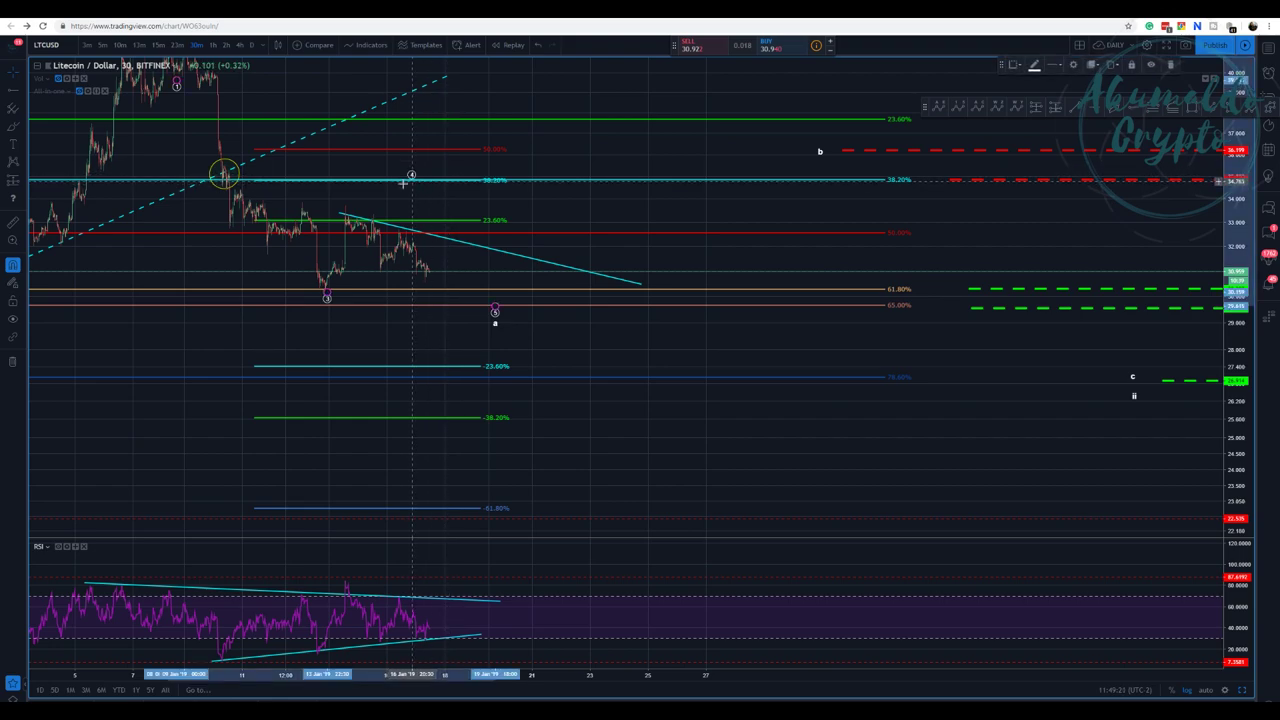
left_click_drag(403, 183, 374, 203)
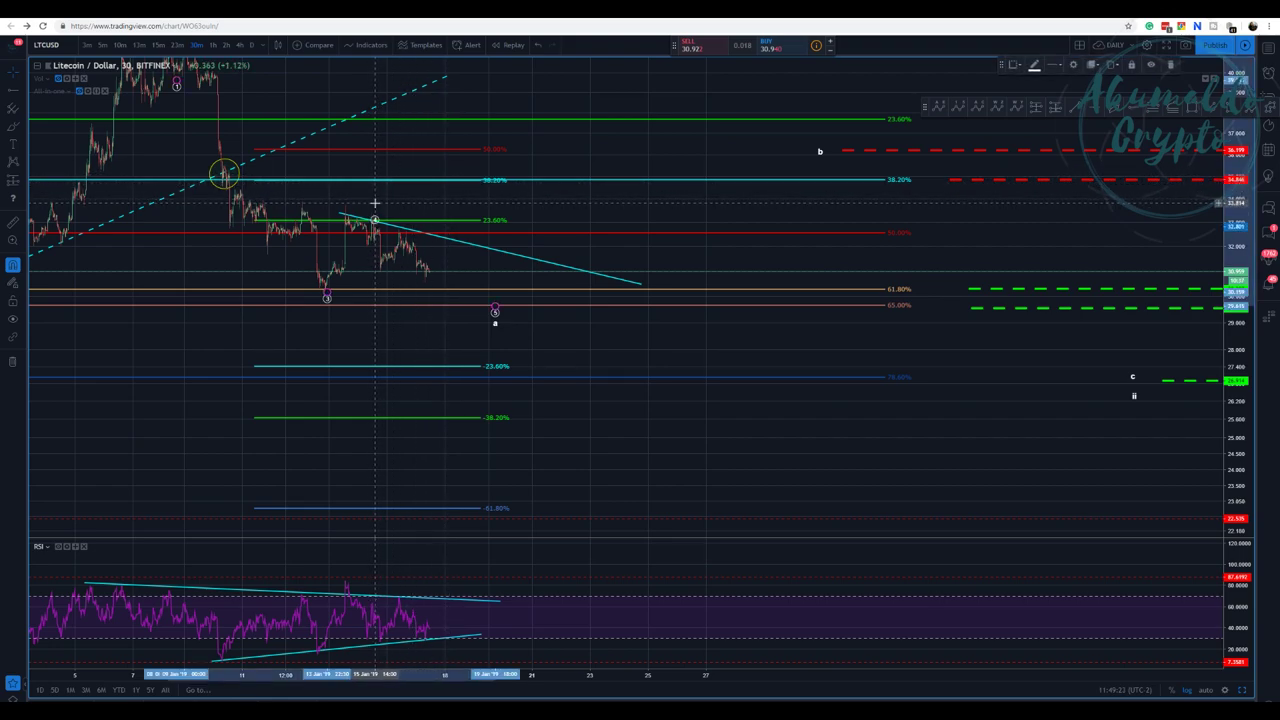
left_click(600, 192)
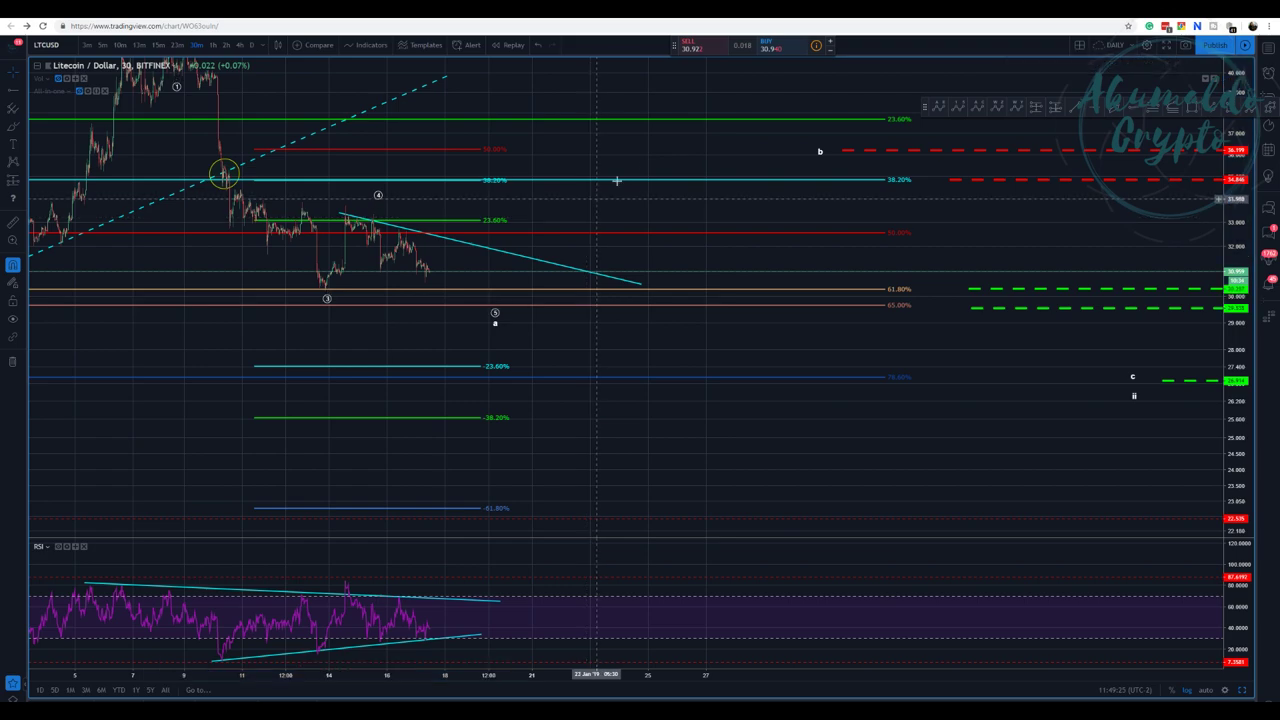
right_click(476, 149)
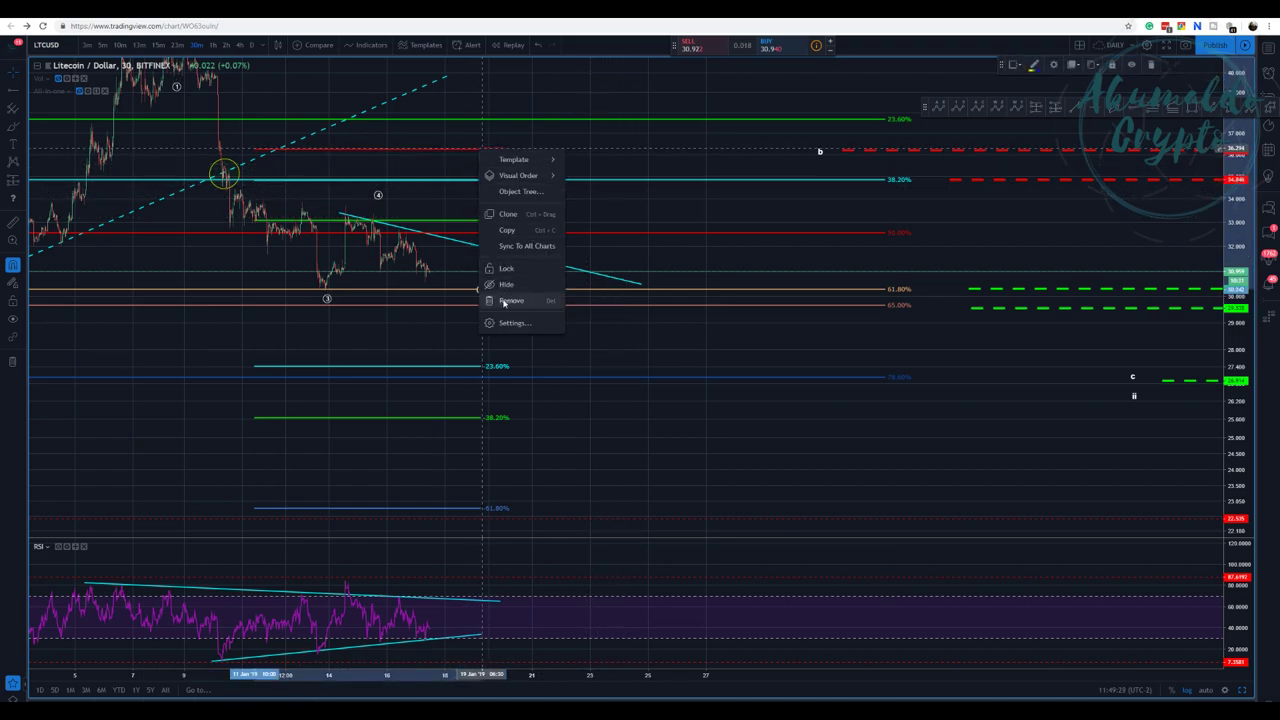
left_click(510, 300)
Refit the lower trendline of the December falling wedge, shortening its far end and shifting its start slightly earlier
scroll(503, 226, "down", 1)
left_click_drag(488, 346, 711, 356)
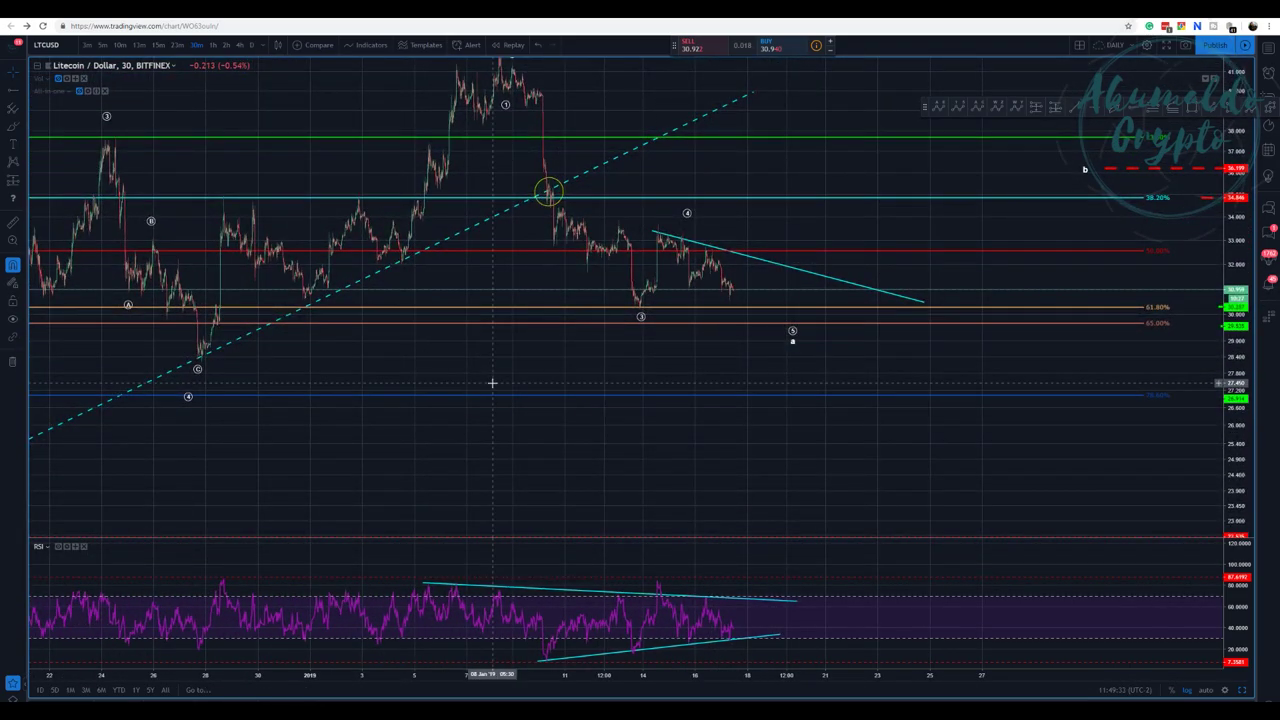
scroll(492, 384, "down", 2)
left_click_drag(513, 445, 384, 530)
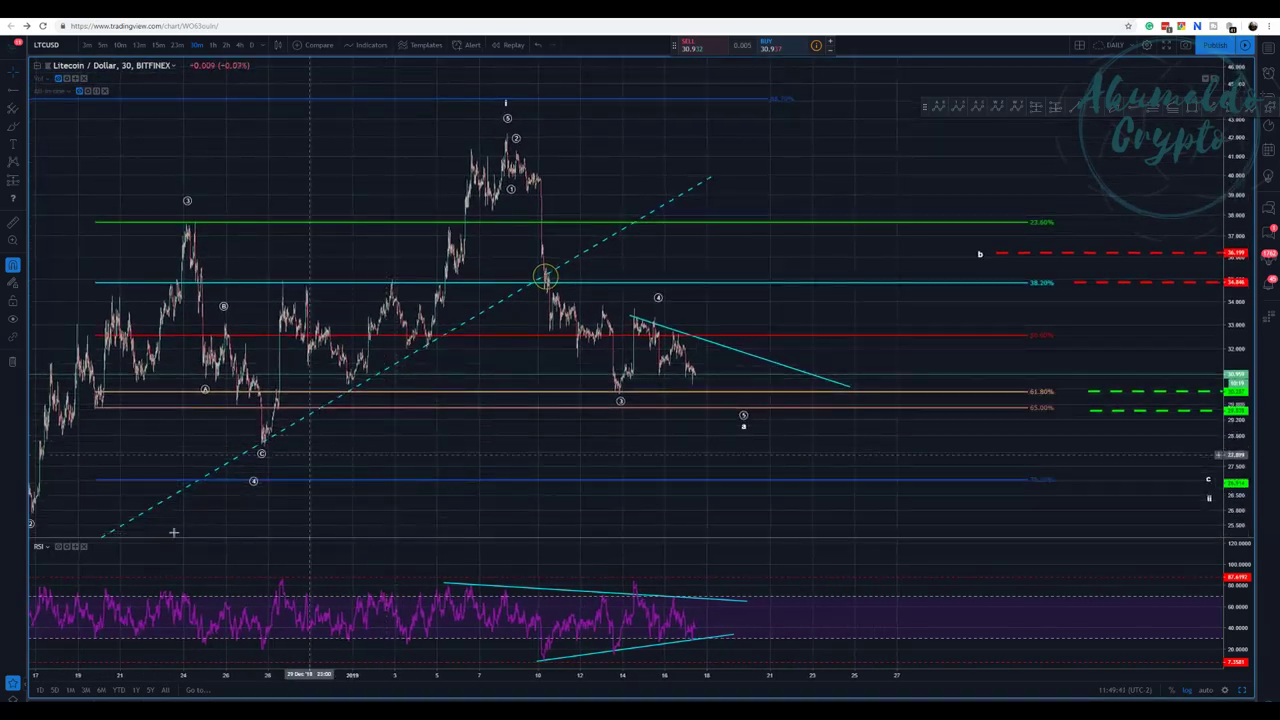
scroll(566, 472, "down", 2)
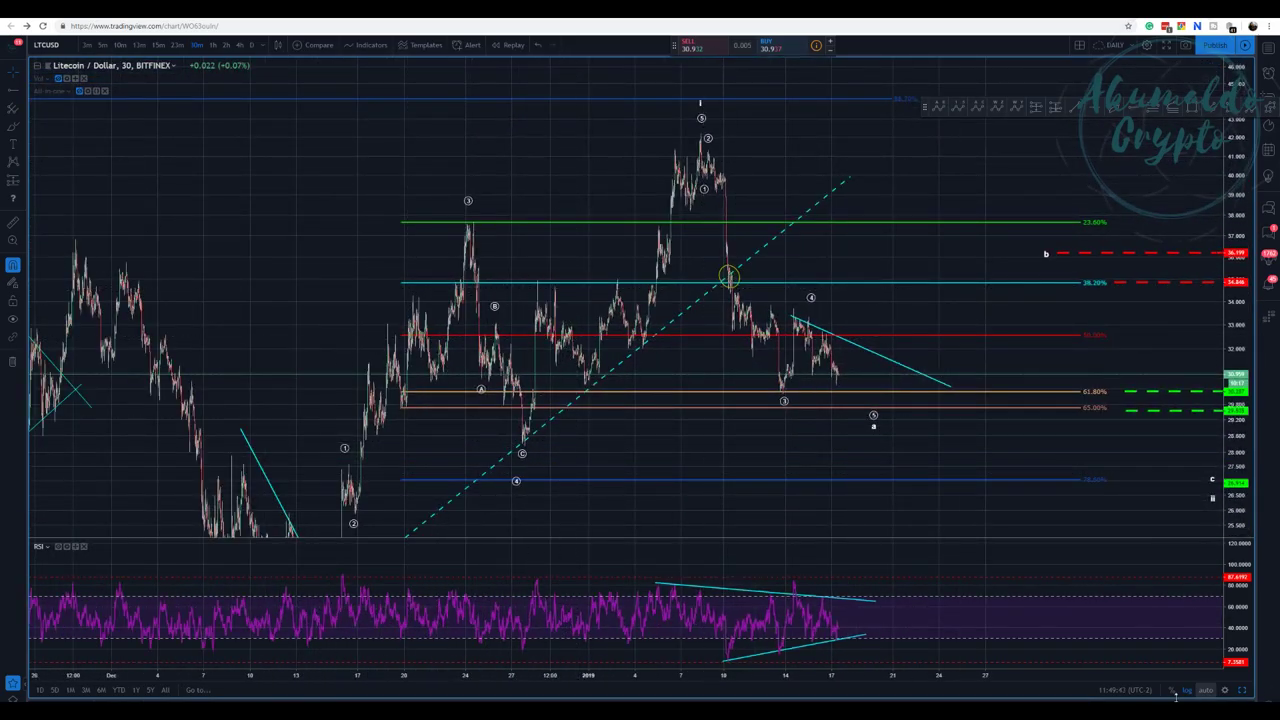
left_click(1207, 690)
scroll(1020, 446, "down", 2)
left_click_drag(914, 456, 771, 397)
left_click_drag(554, 437, 546, 434)
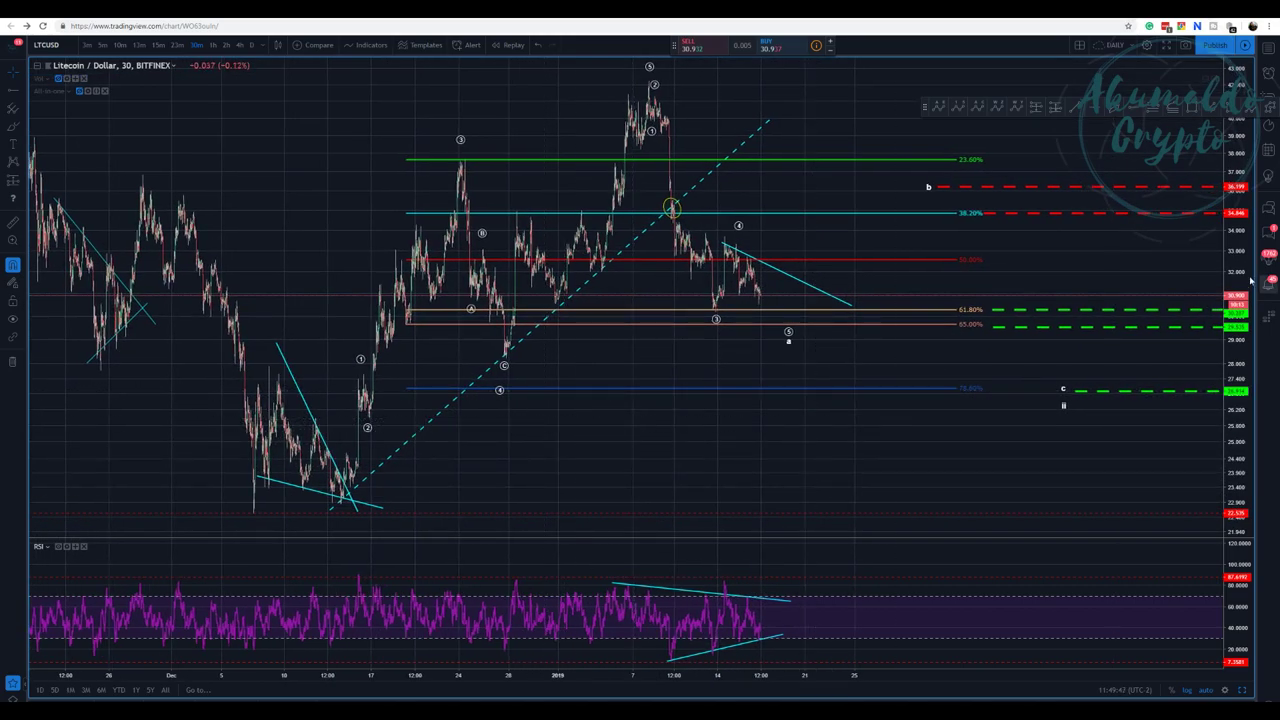
left_click_drag(1240, 262, 1222, 356)
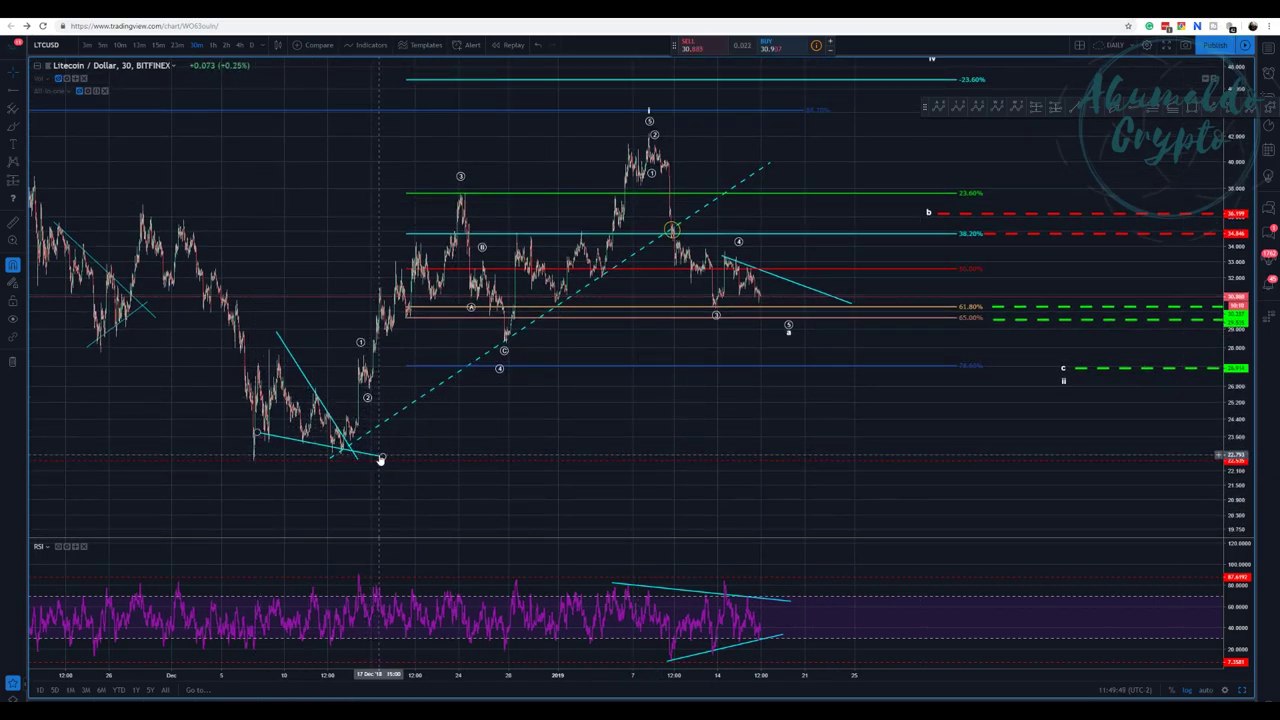
left_click_drag(381, 458, 374, 461)
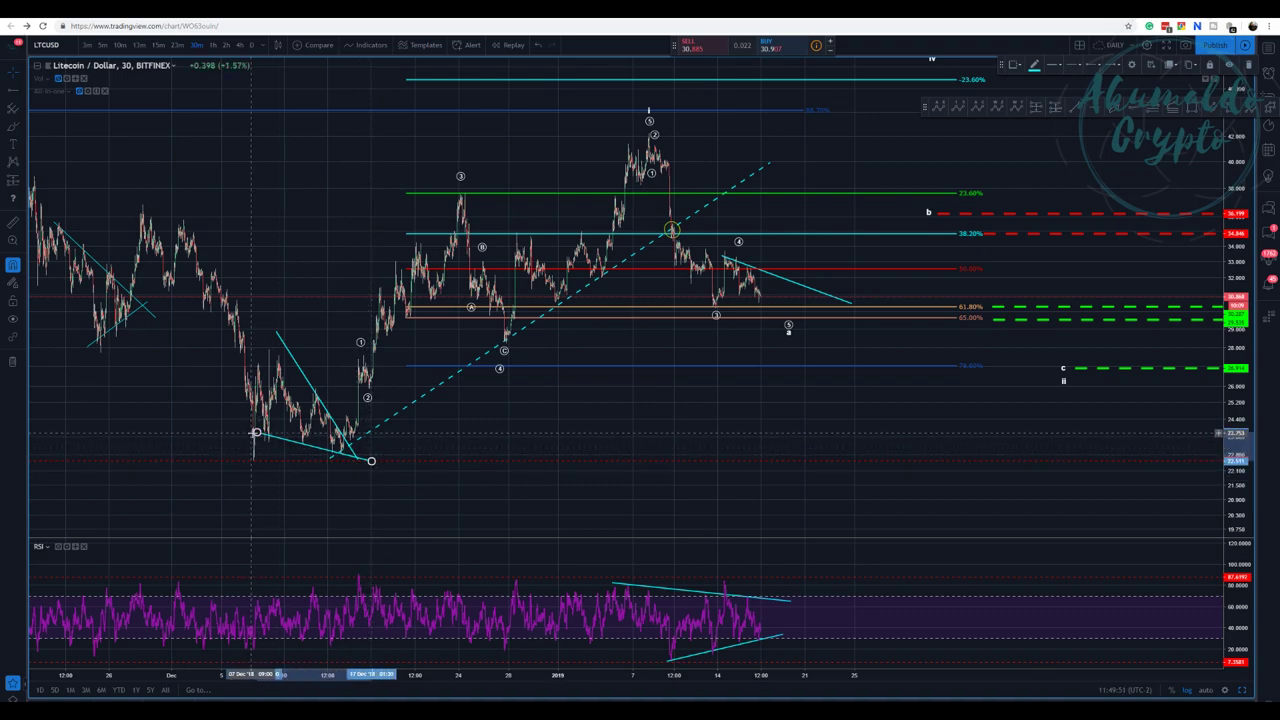
mouse_move(256, 431)
left_mouse_down()
mouse_move(250, 446)
mouse_move(250, 432)
left_mouse_up()
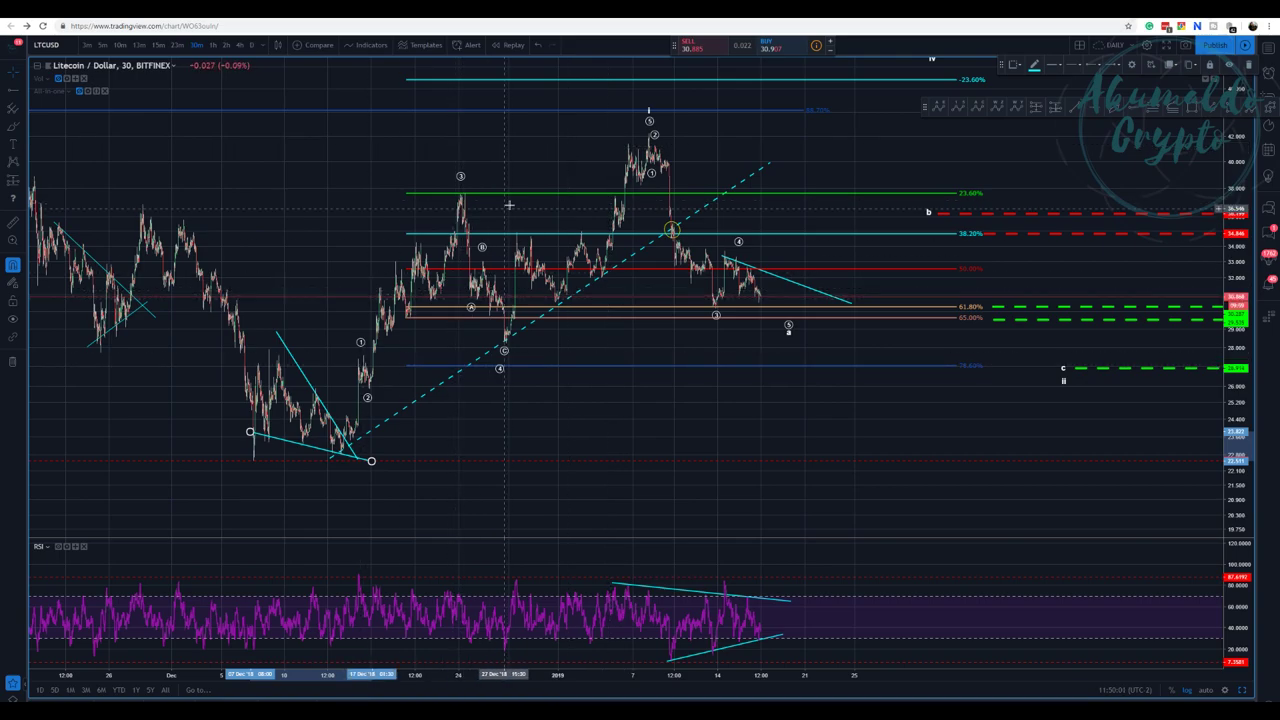
Examine the larger Litecoin count from the December low to the wave i top and the break of the dashed rising trendline
left_click(743, 187)
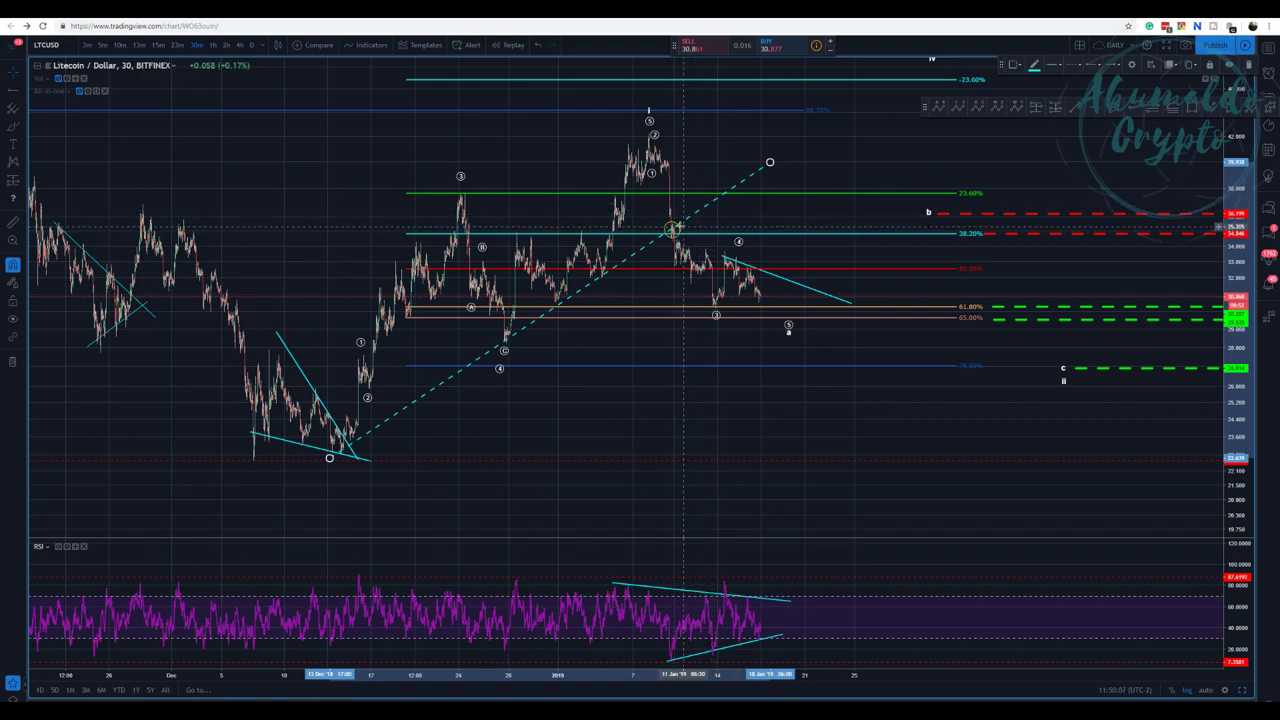
left_click(650, 112)
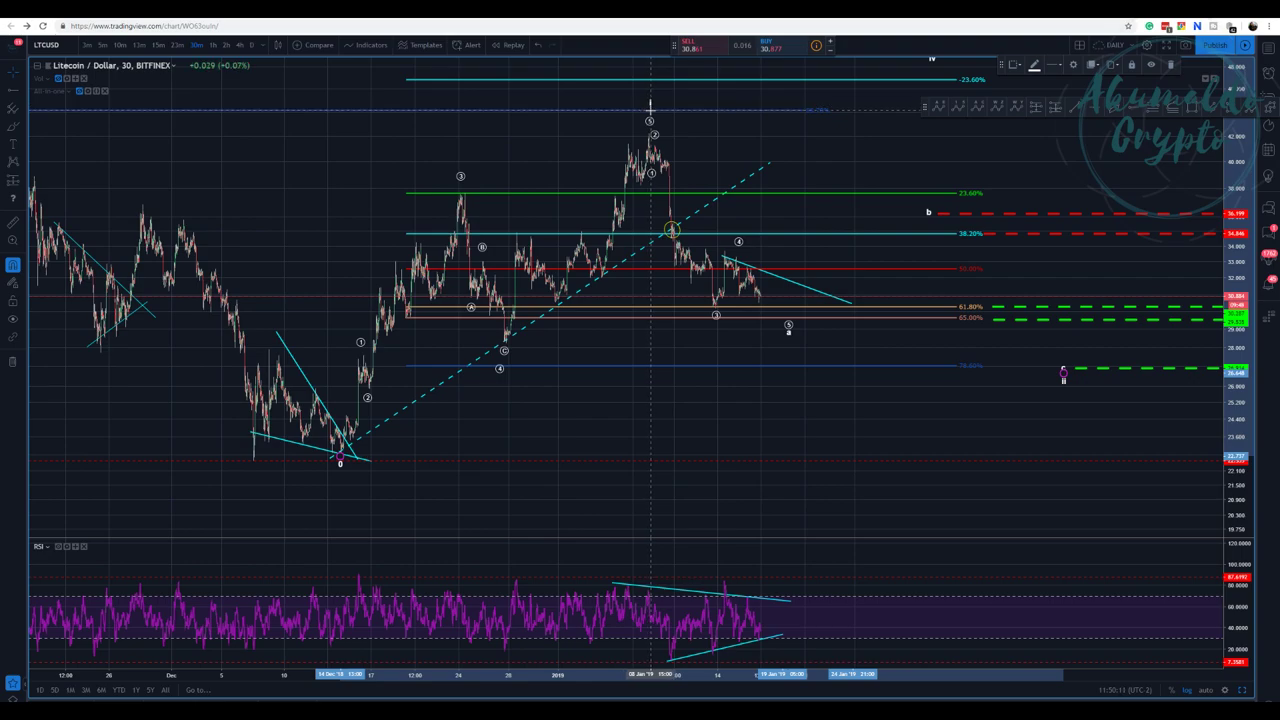
left_click_drag(650, 110, 518, 93)
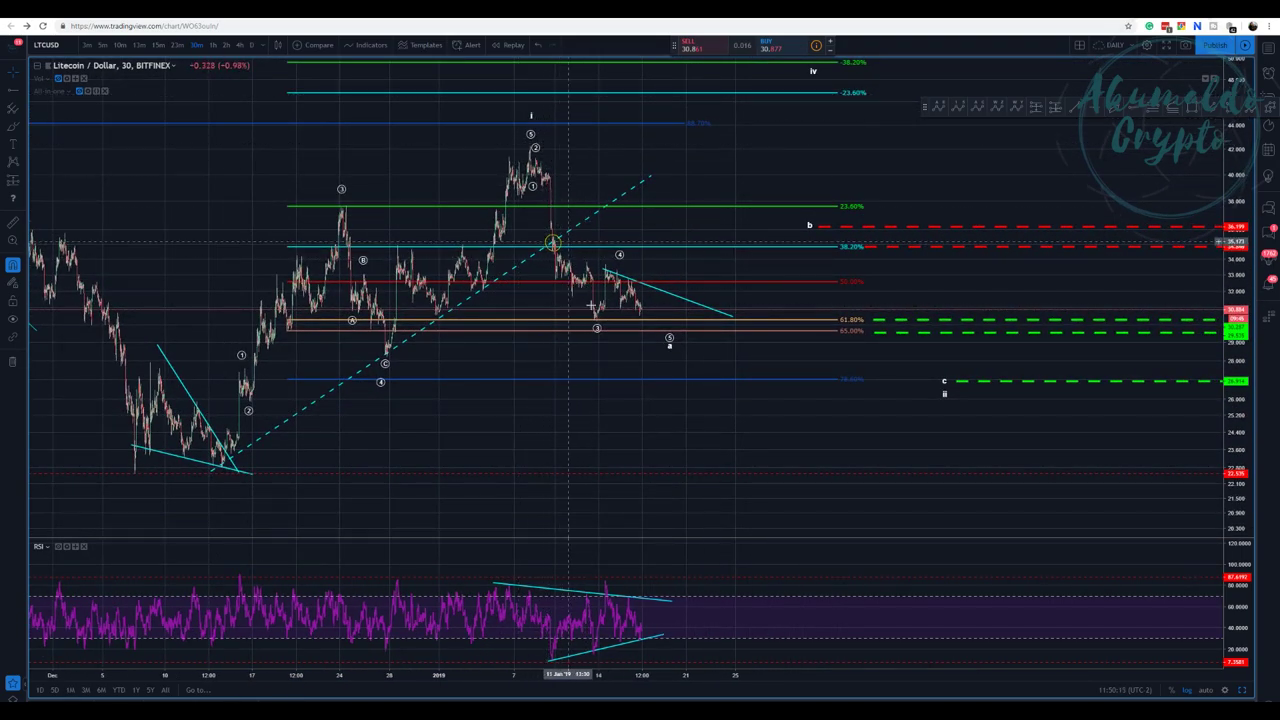
Move the wave a label beneath the circled 3 low and wave b slightly earlier, and reposition a green dashed target below the wave c target
left_click(944, 390)
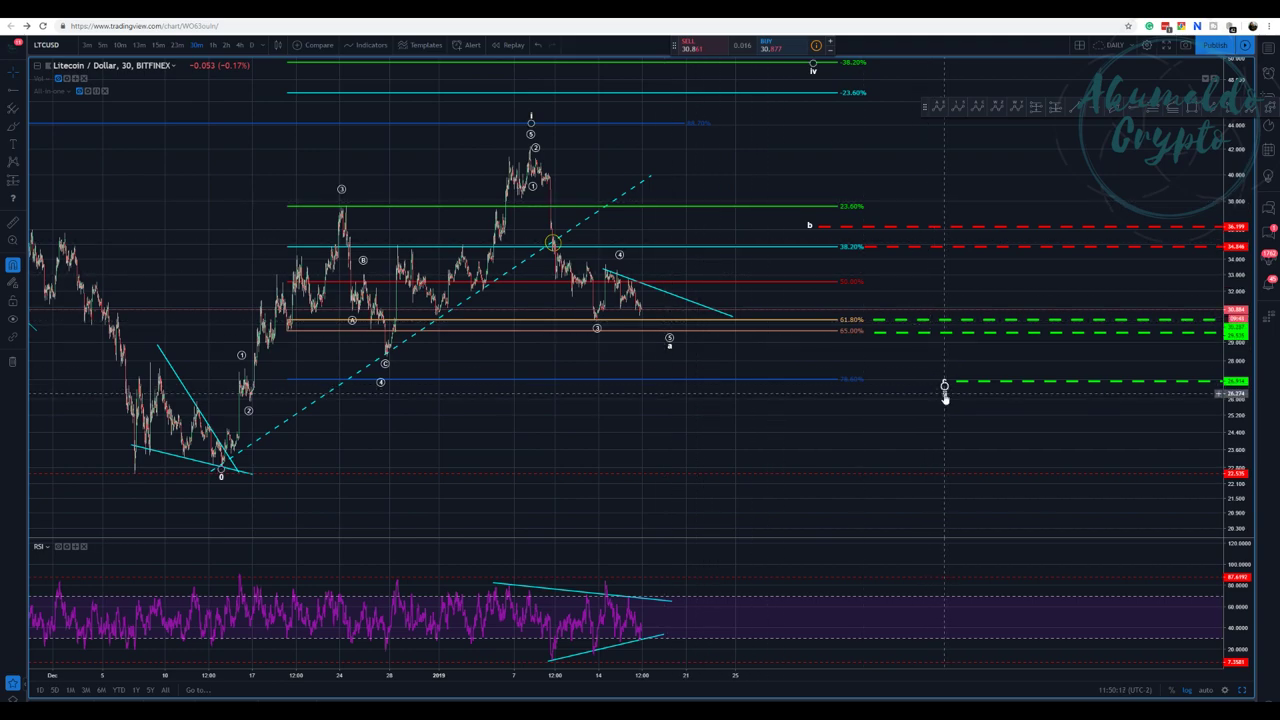
left_click(617, 325)
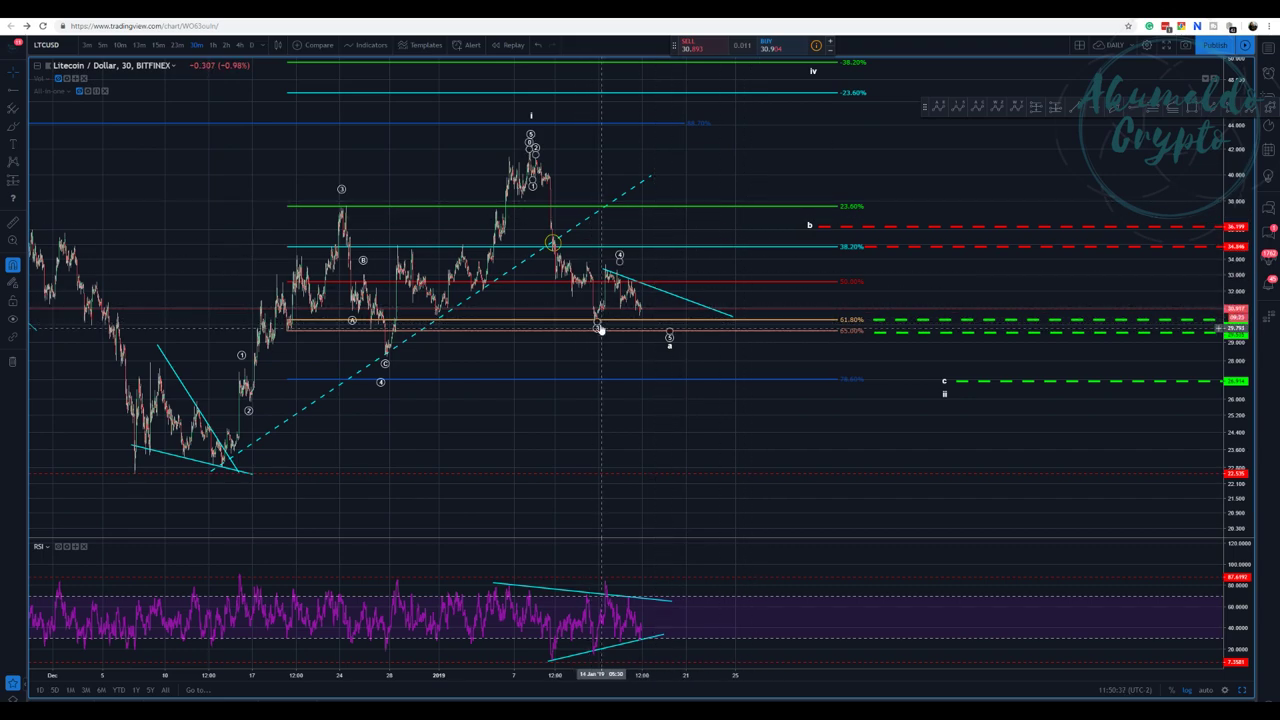
left_click_drag(669, 343, 599, 338)
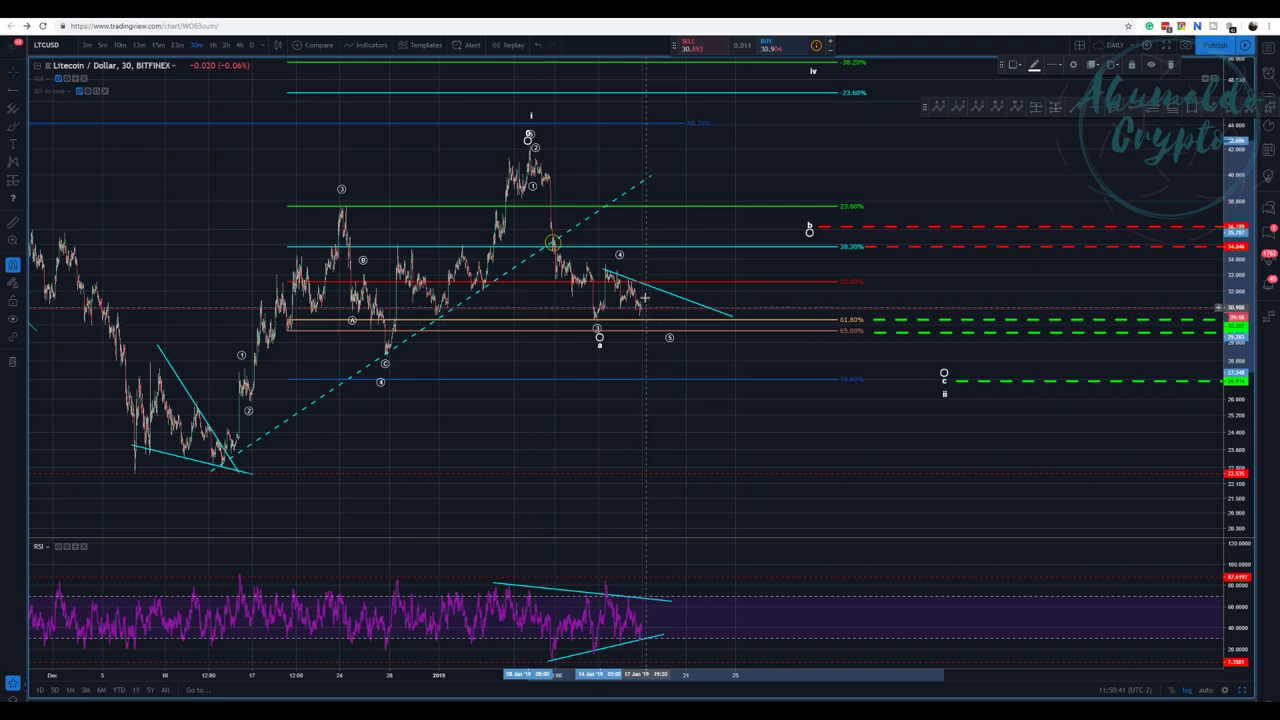
left_click_drag(798, 228, 790, 228)
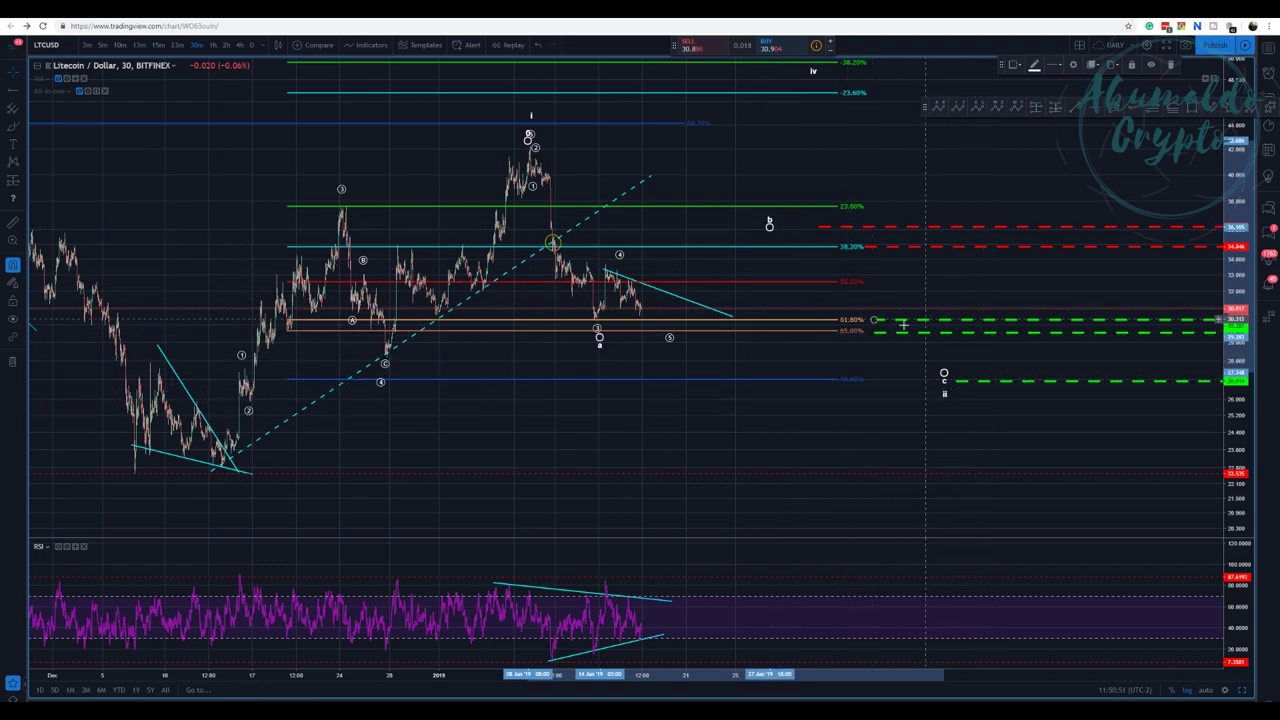
left_click_drag(872, 331, 957, 411)
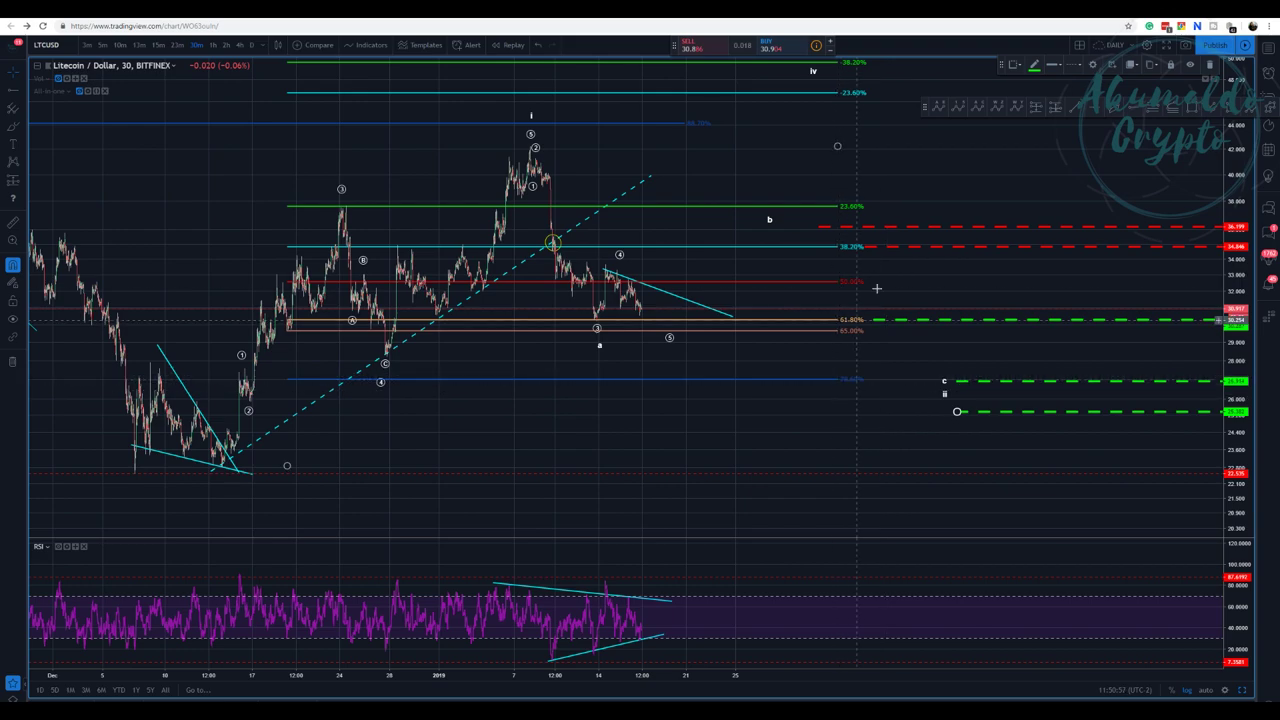
Draw a Fibonacci retracement over the January decline down to the circled 3 low, and adjust its starting point slightly later and lower
left_click(1159, 111)
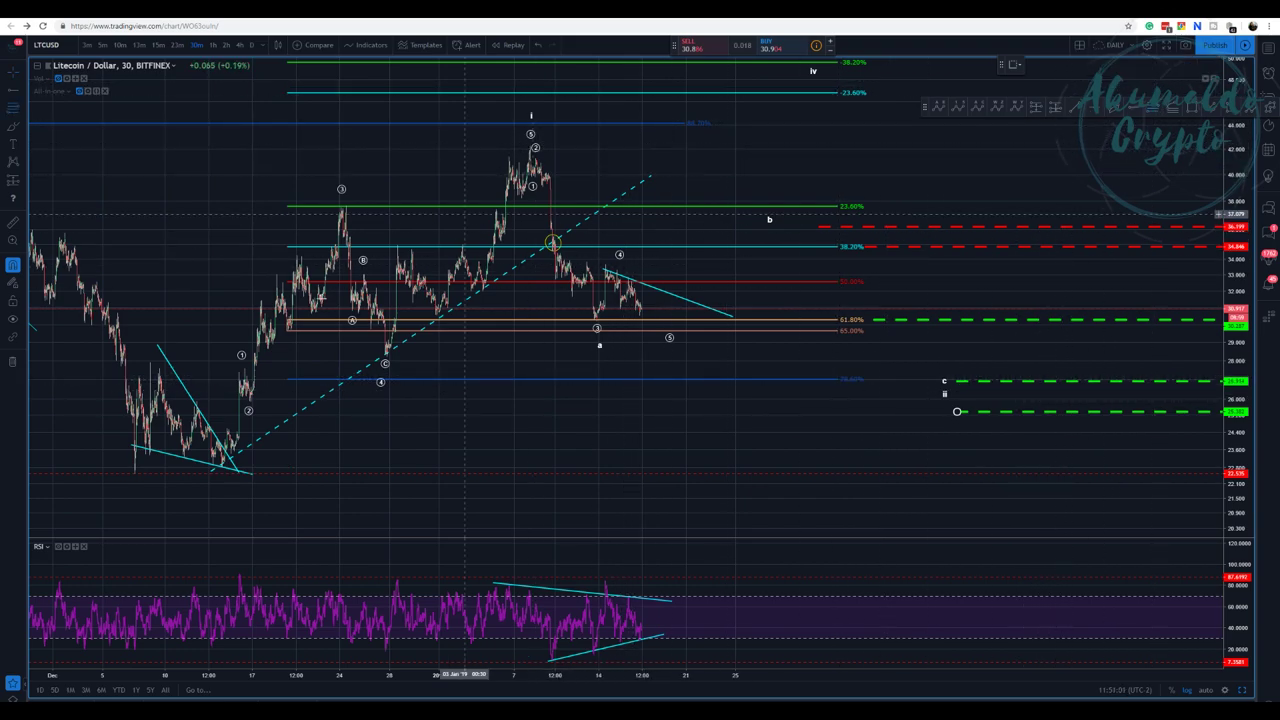
left_click(572, 146)
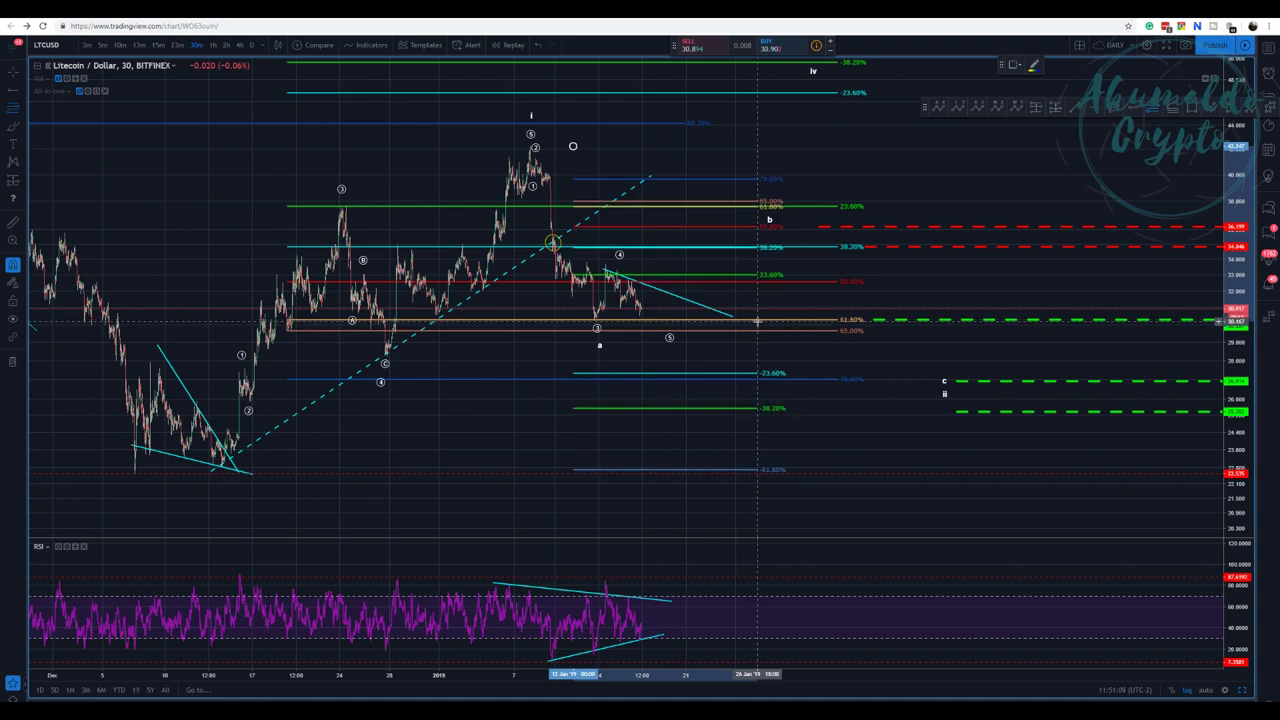
left_click(757, 322)
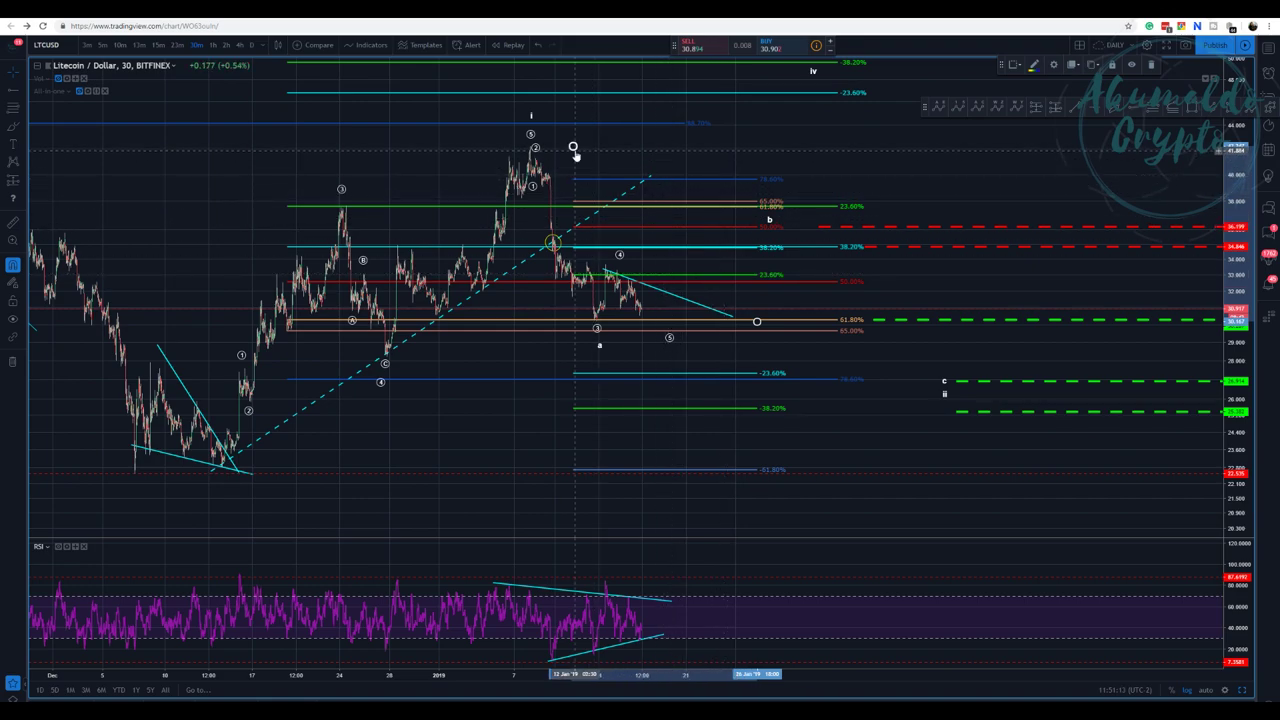
left_click_drag(572, 146, 587, 158)
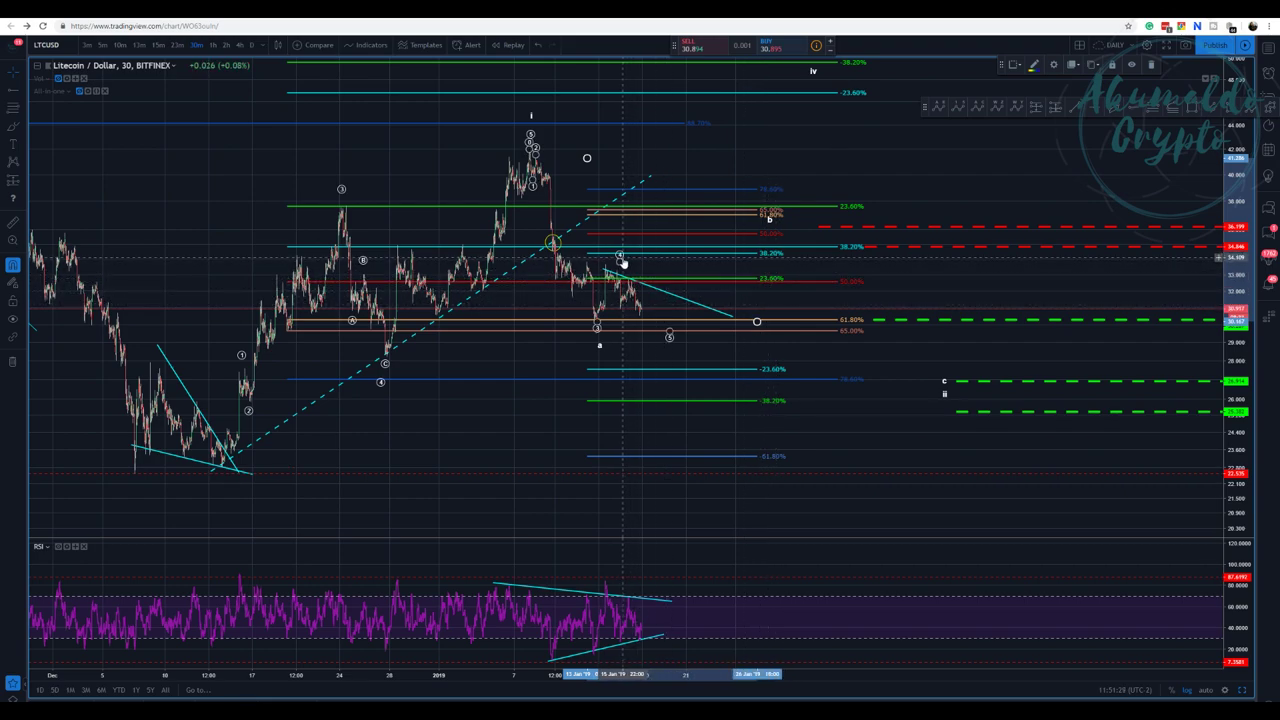
Move the circled 4 label up to the 38.20% retracement levels and draw an ABC correction rising from the circled 3 low
left_click_drag(619, 258, 694, 243)
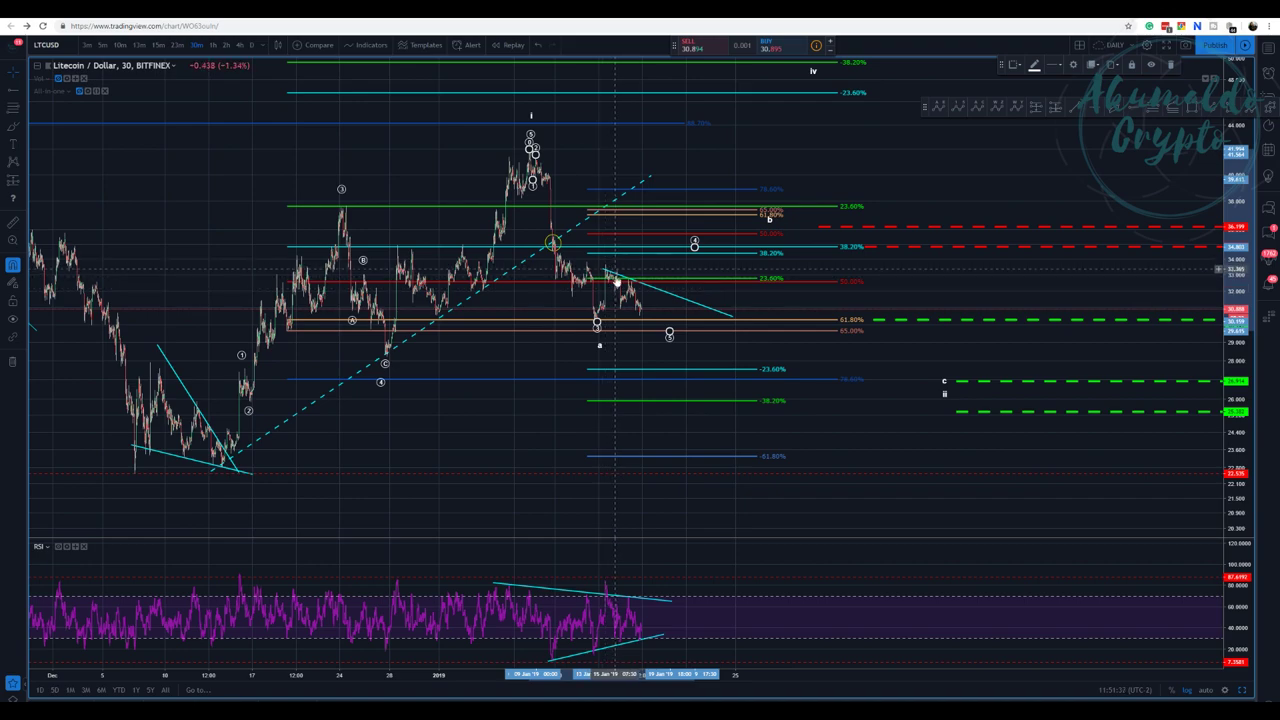
left_click(982, 112)
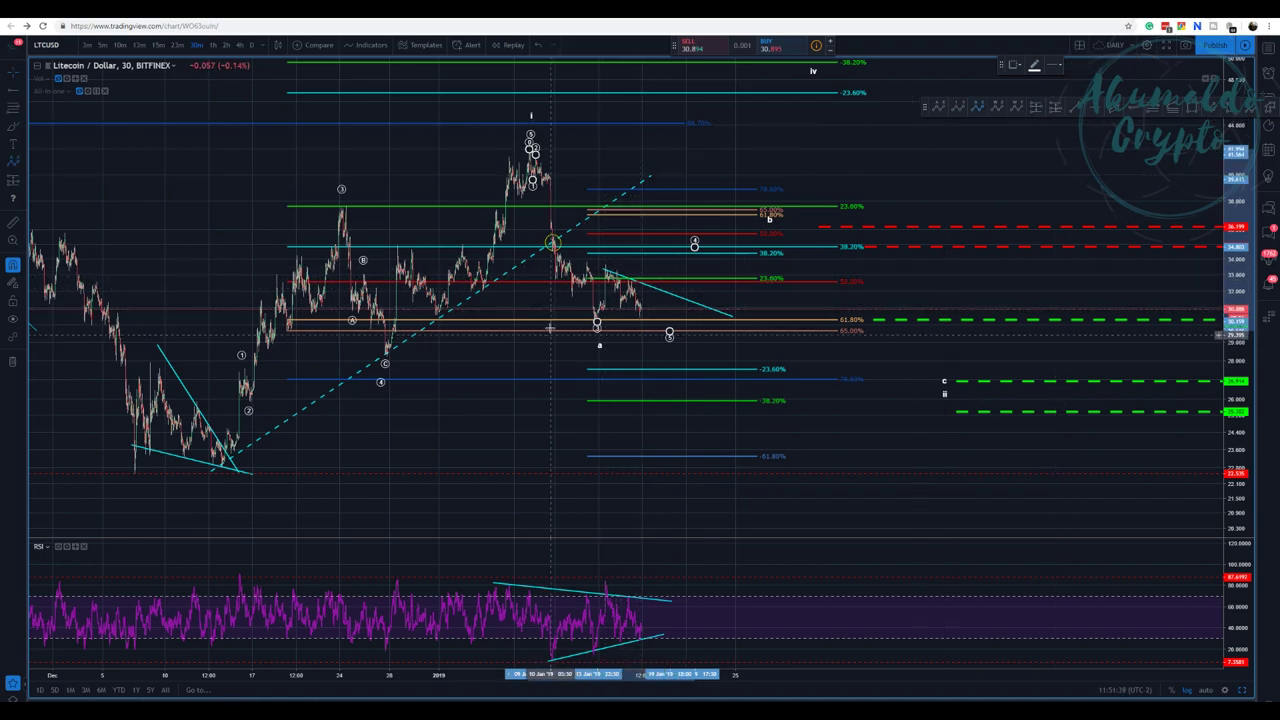
left_click(595, 320)
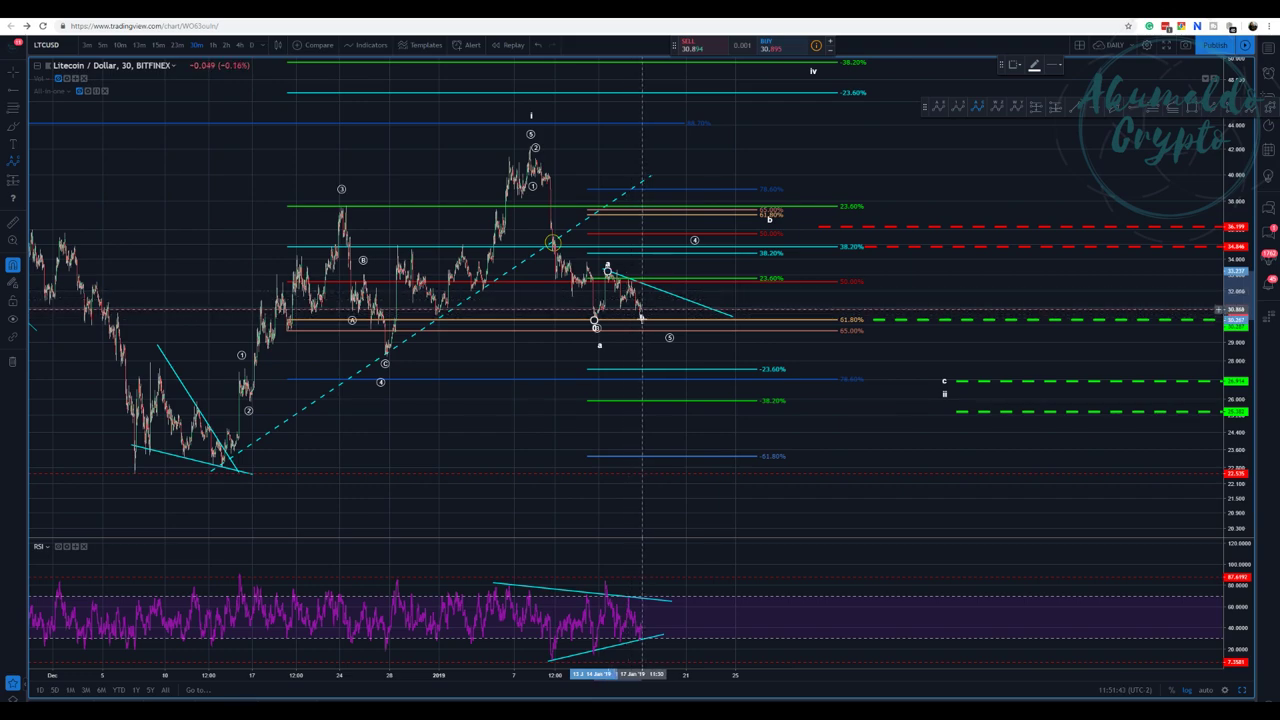
Set the new ABC correction's degree to Submicro and reposition its (A) label above the high and its (C) label just under the circled 4
right_click(692, 247)
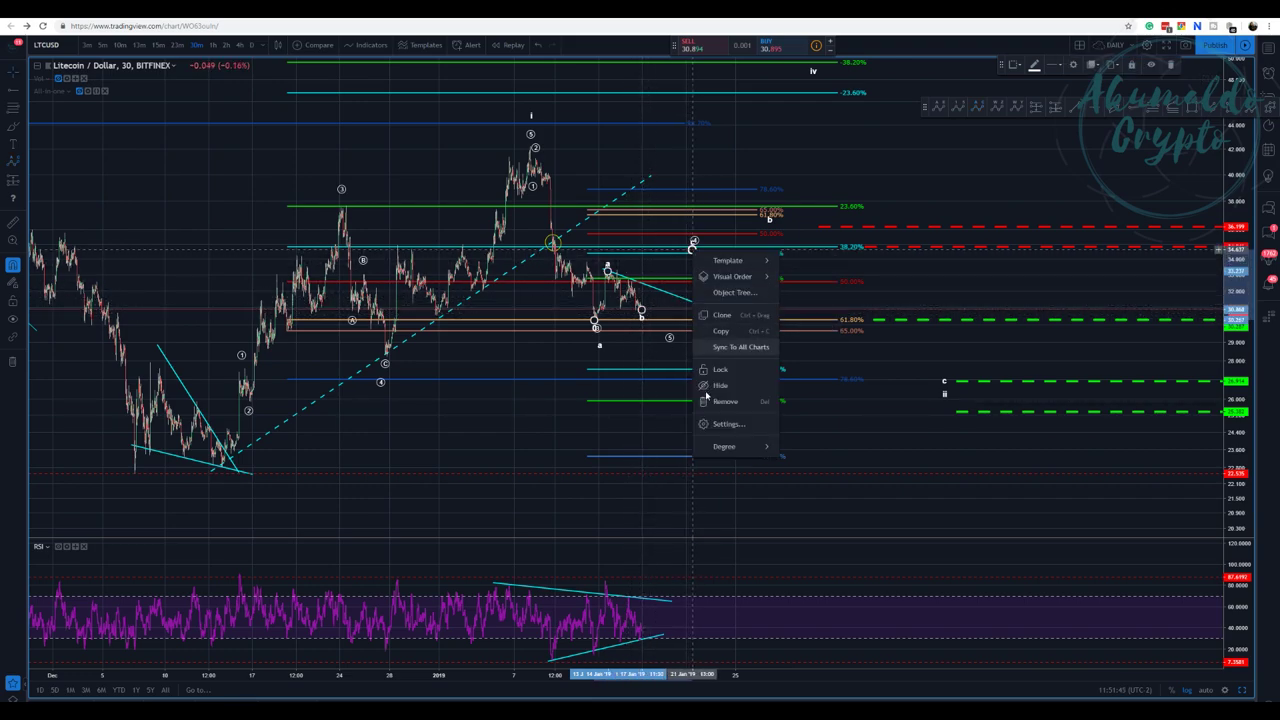
mouse_move(728, 446)
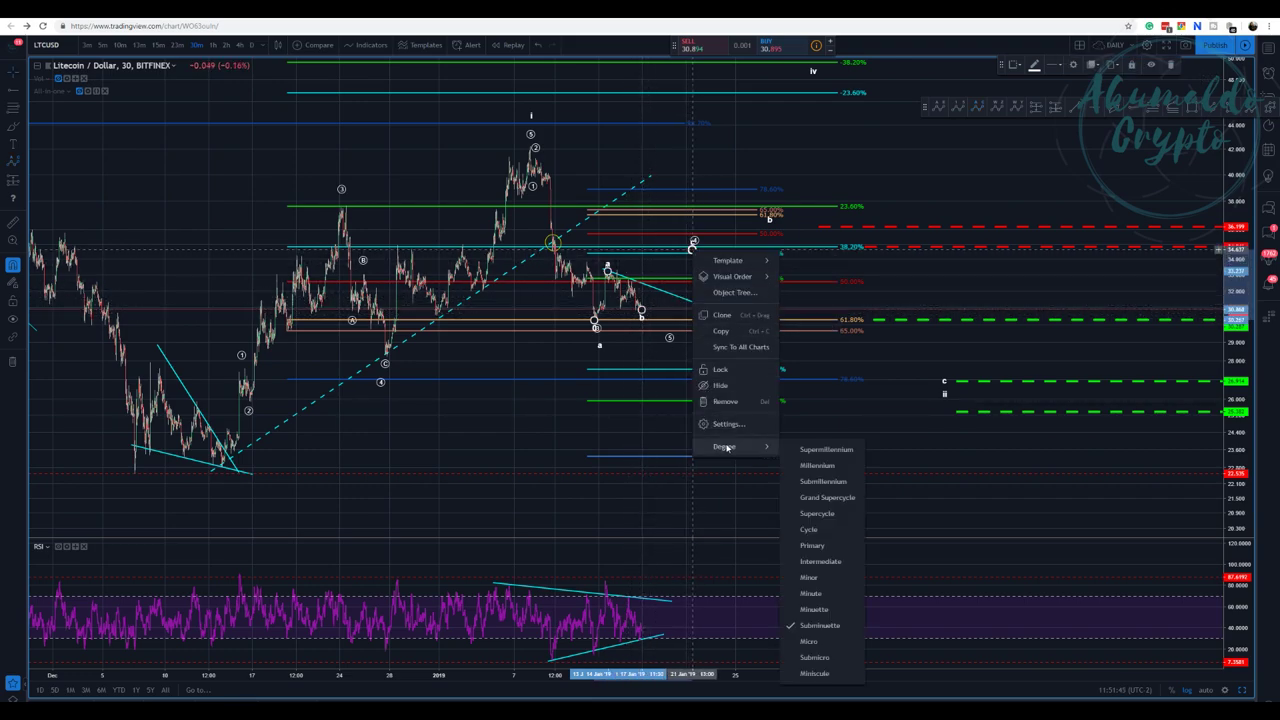
left_click(818, 656)
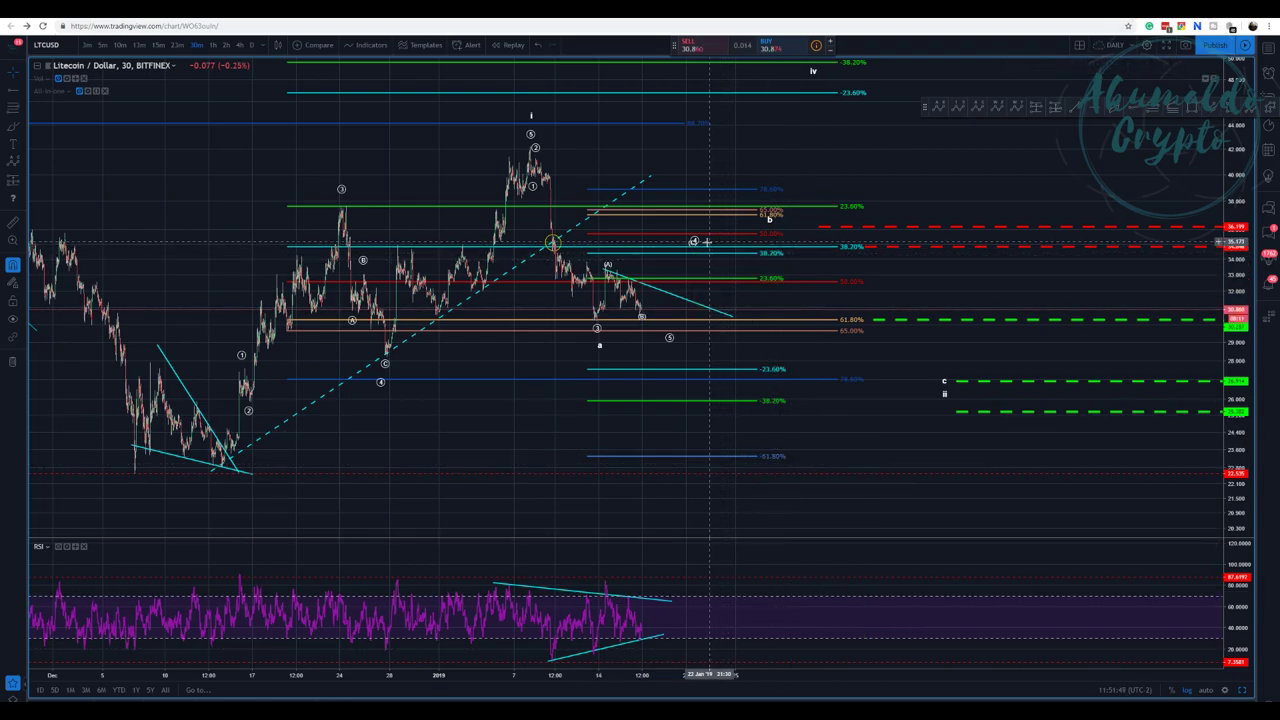
left_click_drag(691, 250, 700, 256)
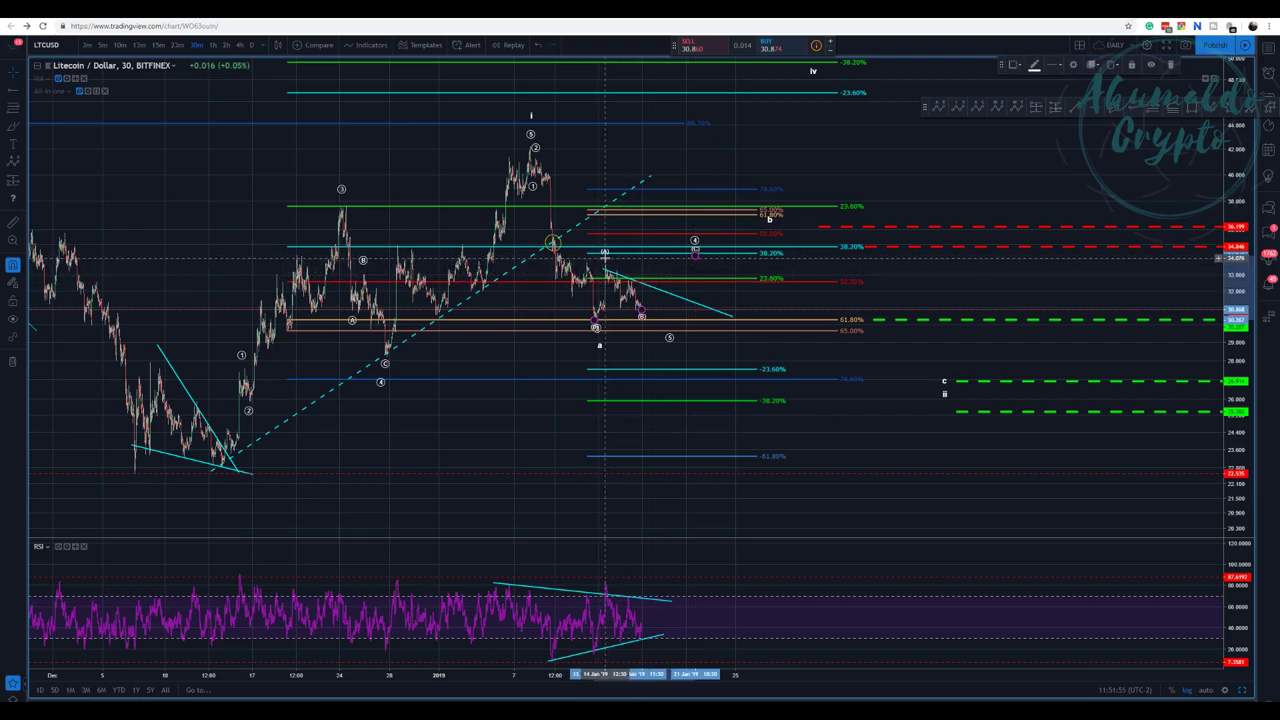
left_click(641, 265)
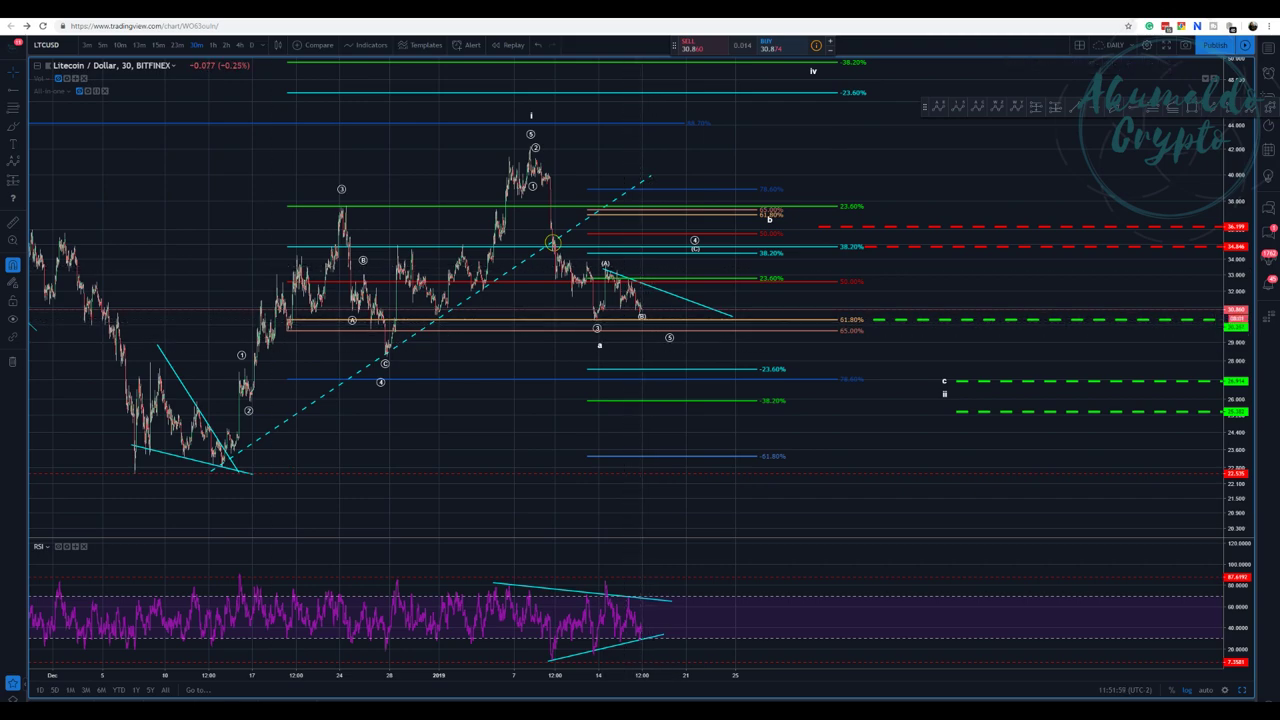
Reposition the (A), (B), circled 3 and circled 5 labels clear of the mid-January highs and lows
left_click(13, 242)
left_click_drag(538, 249, 831, 363)
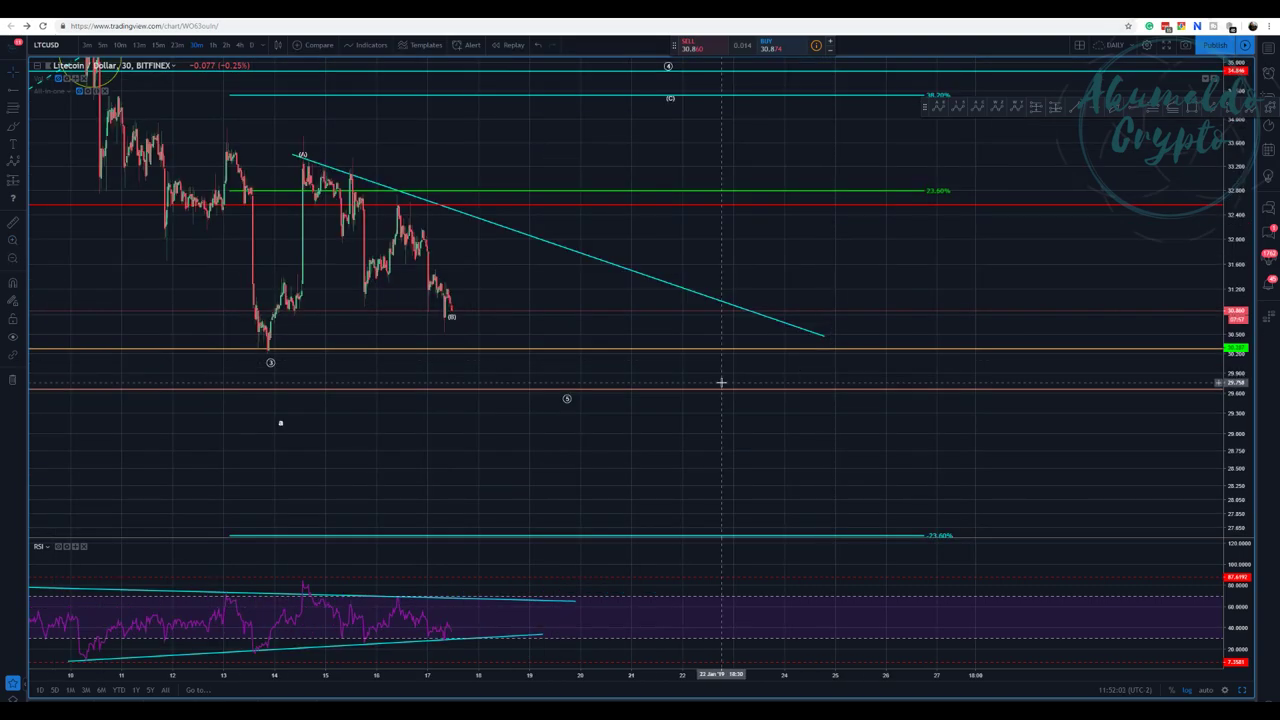
left_click(301, 135)
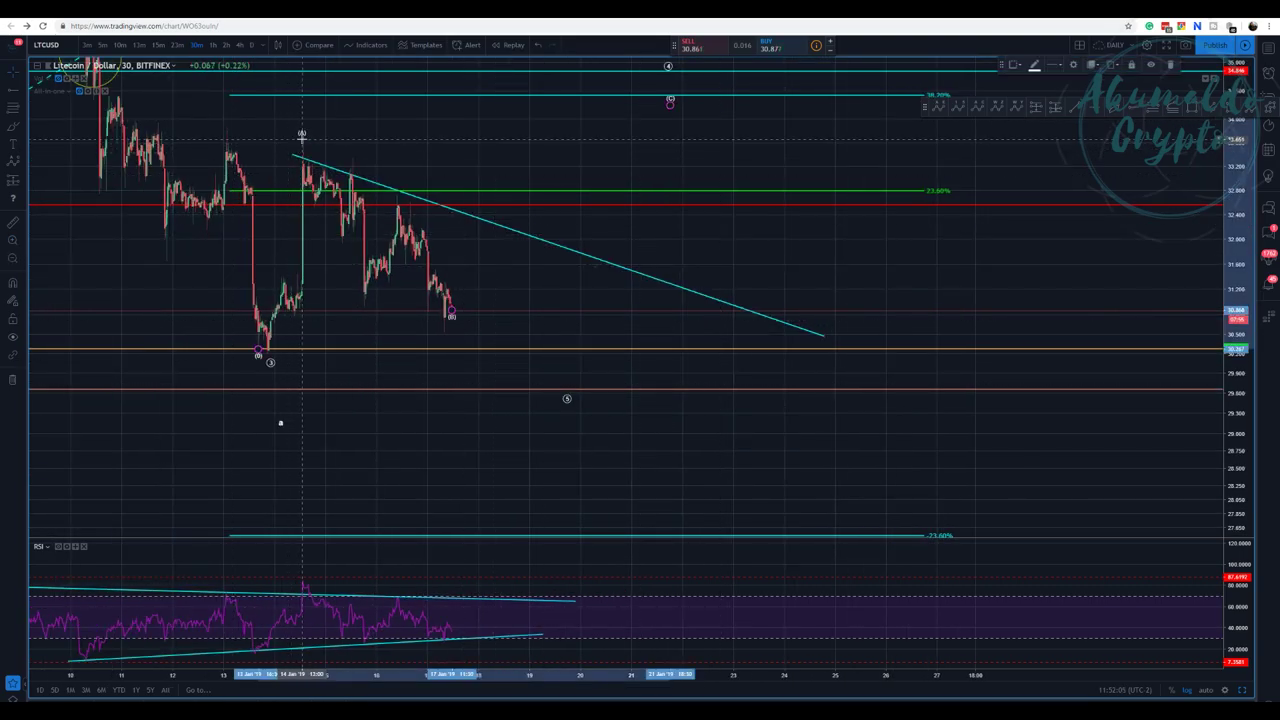
left_click_drag(258, 352, 268, 362)
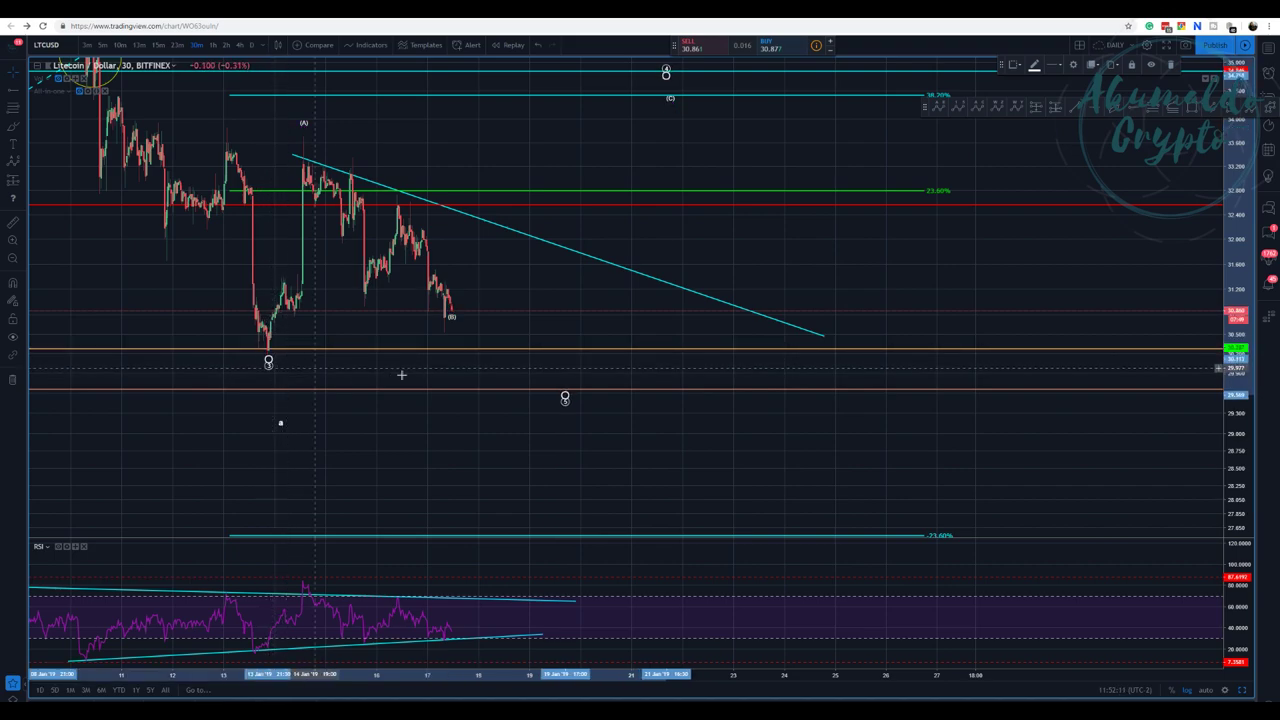
left_click_drag(565, 397, 583, 425)
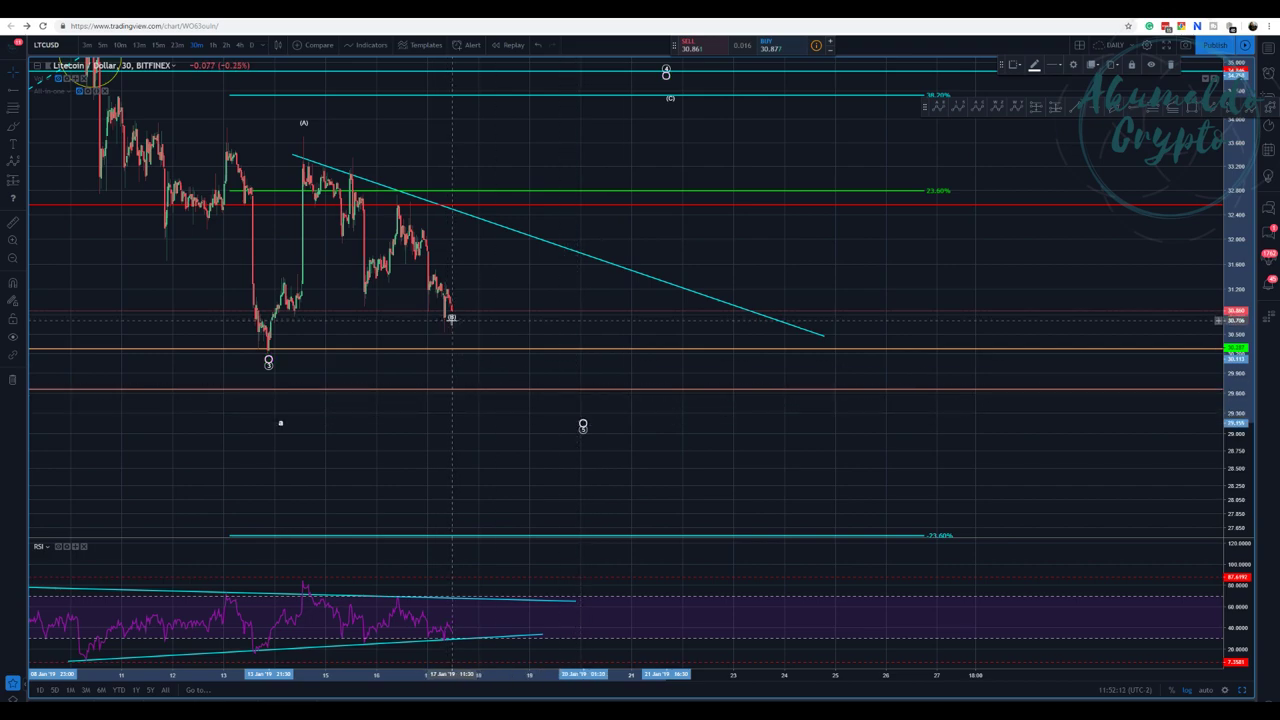
left_click_drag(451, 318, 447, 342)
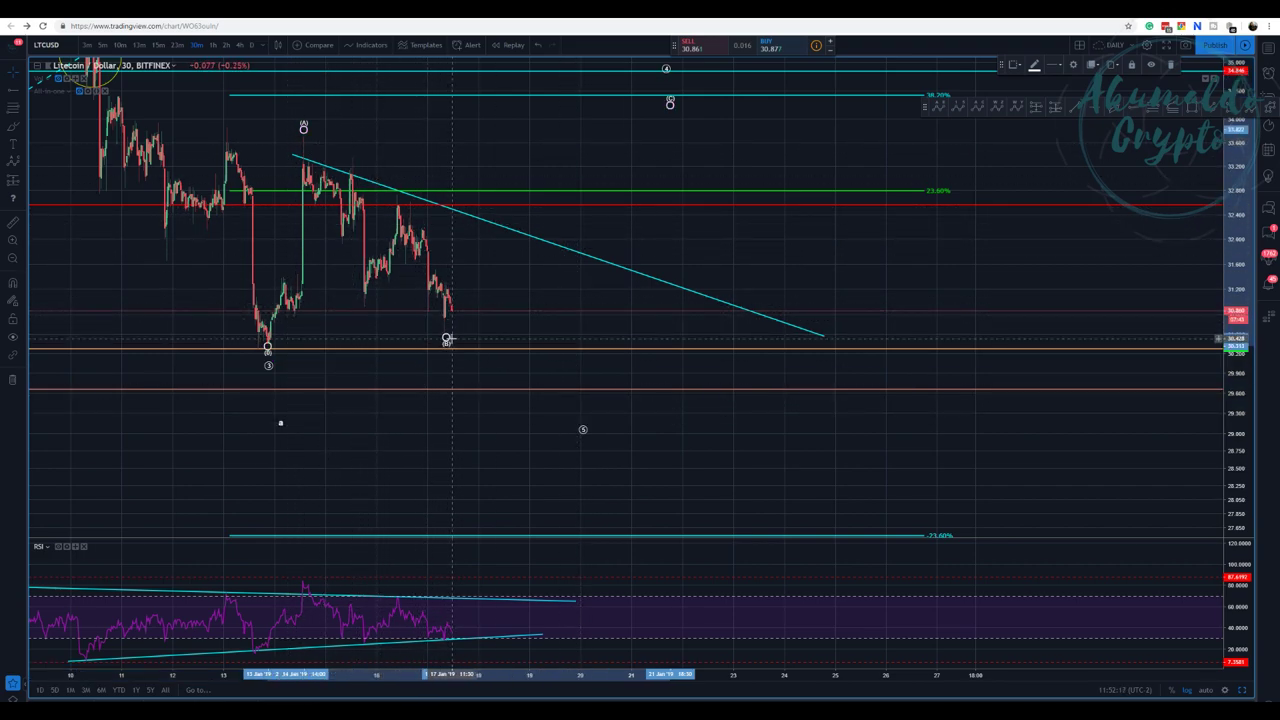
left_click_drag(511, 297, 529, 369)
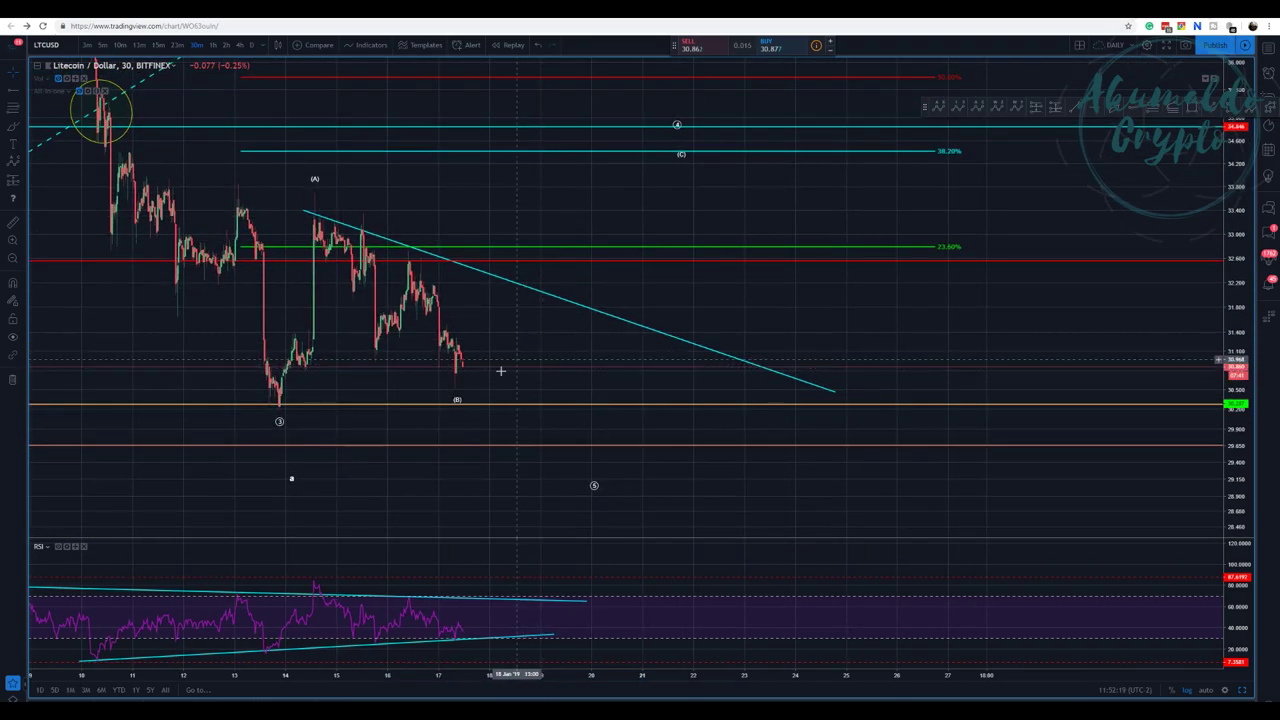
Move the (C) label up beside the circled 4 and draw a trend-based Fibonacci extension from the circled 3 low using the (A) and (B) levels
mouse_move(682, 158)
left_mouse_down()
mouse_move(600, 176)
mouse_move(531, 166)
mouse_move(535, 155)
mouse_move(649, 169)
left_mouse_up()
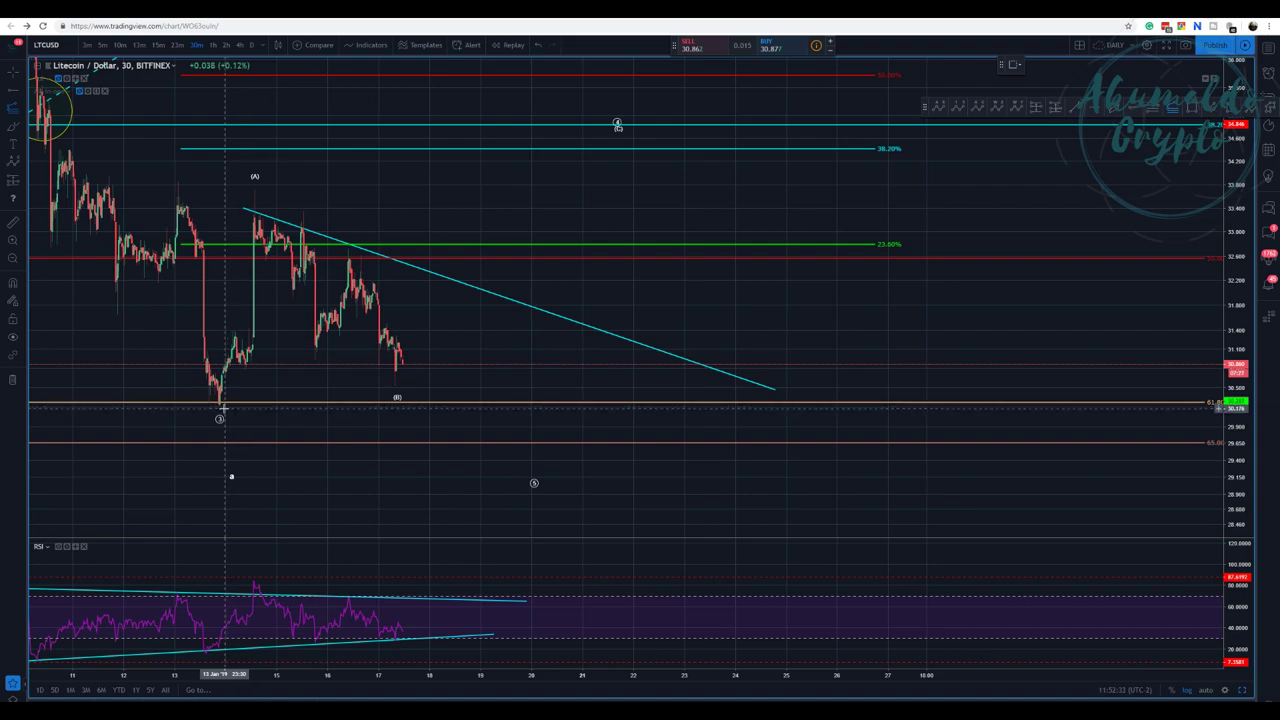
left_click(226, 407)
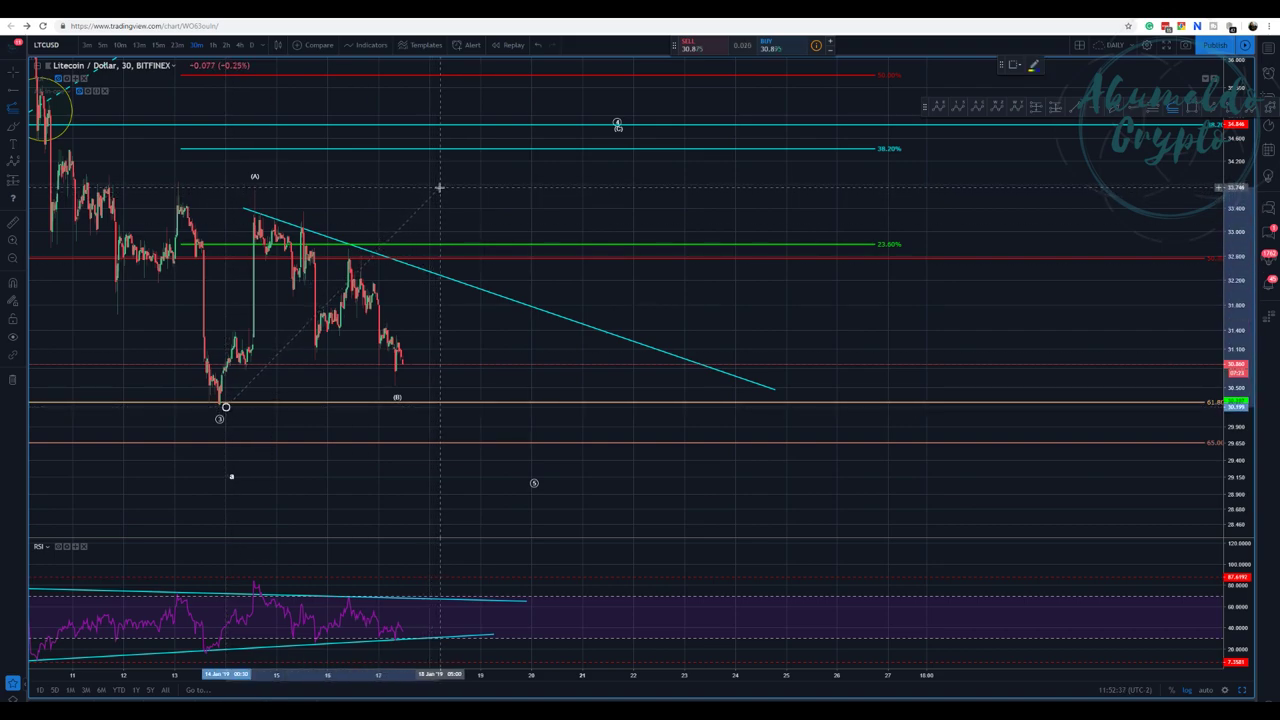
left_click(437, 190)
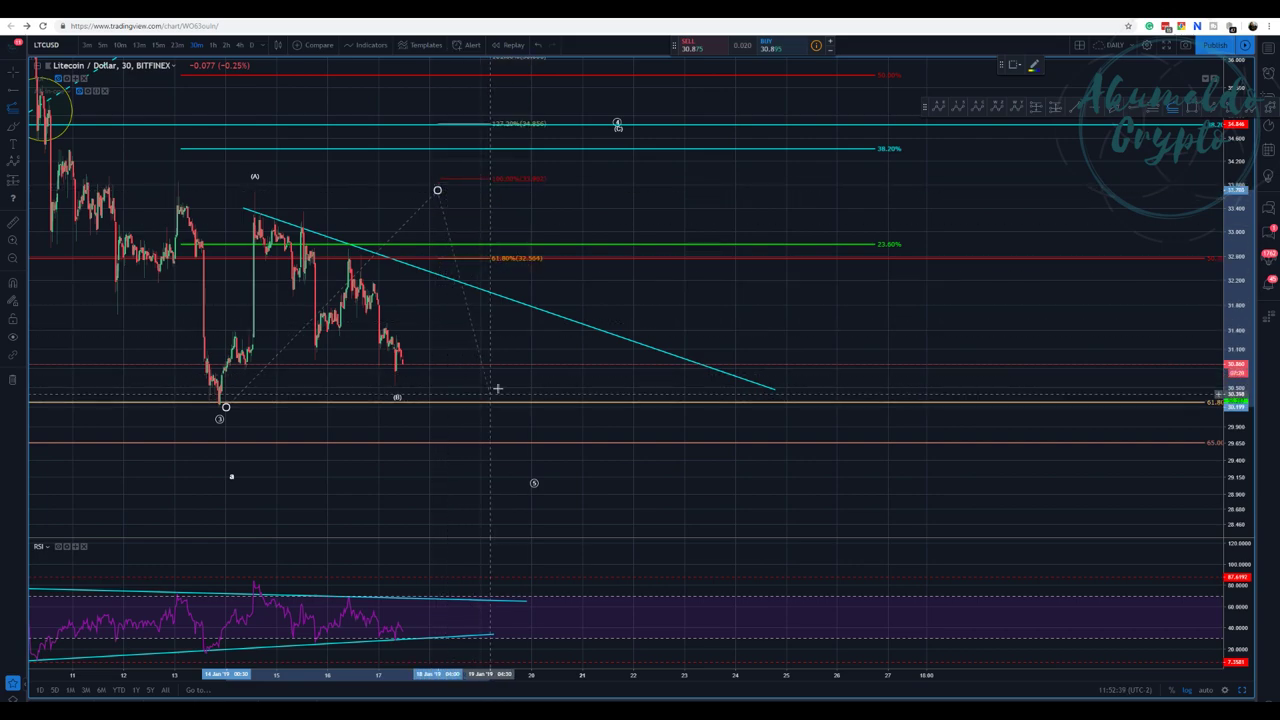
left_click(605, 384)
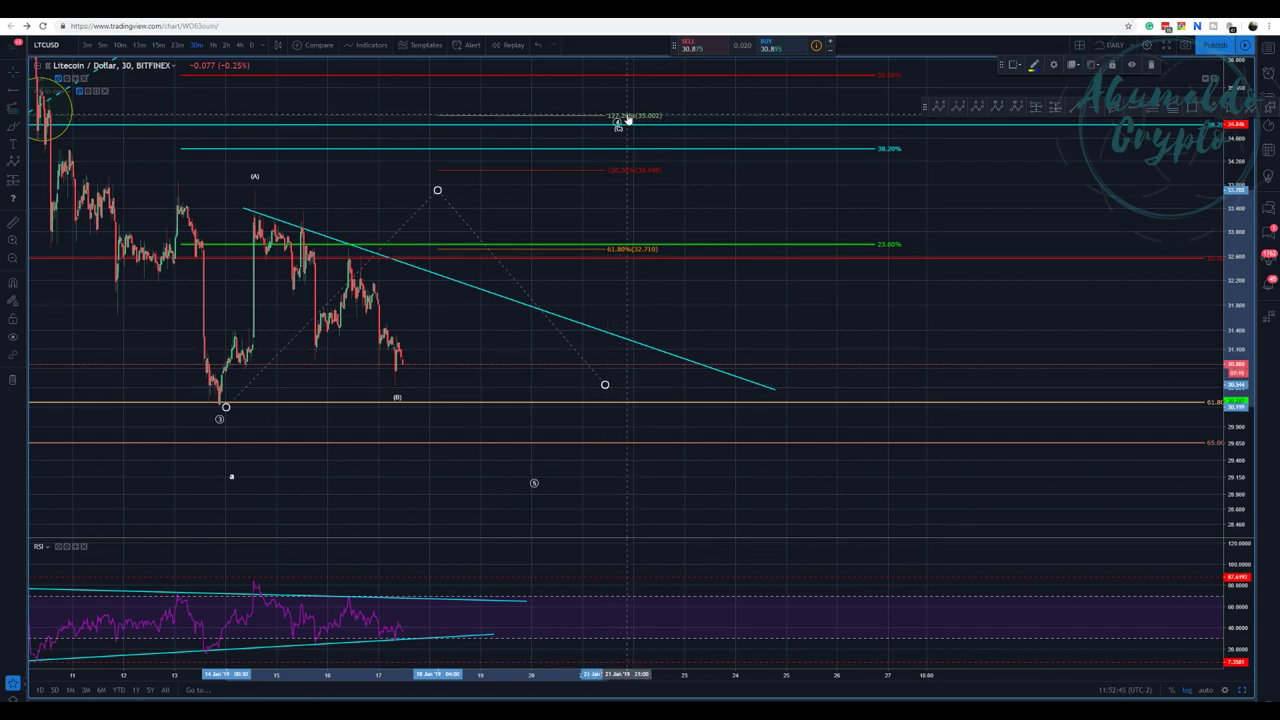
Move the upper red dashed target line near the 127.20% extension and extend the lower one earlier along the 38.20% retracement
left_click_drag(689, 181, 663, 183)
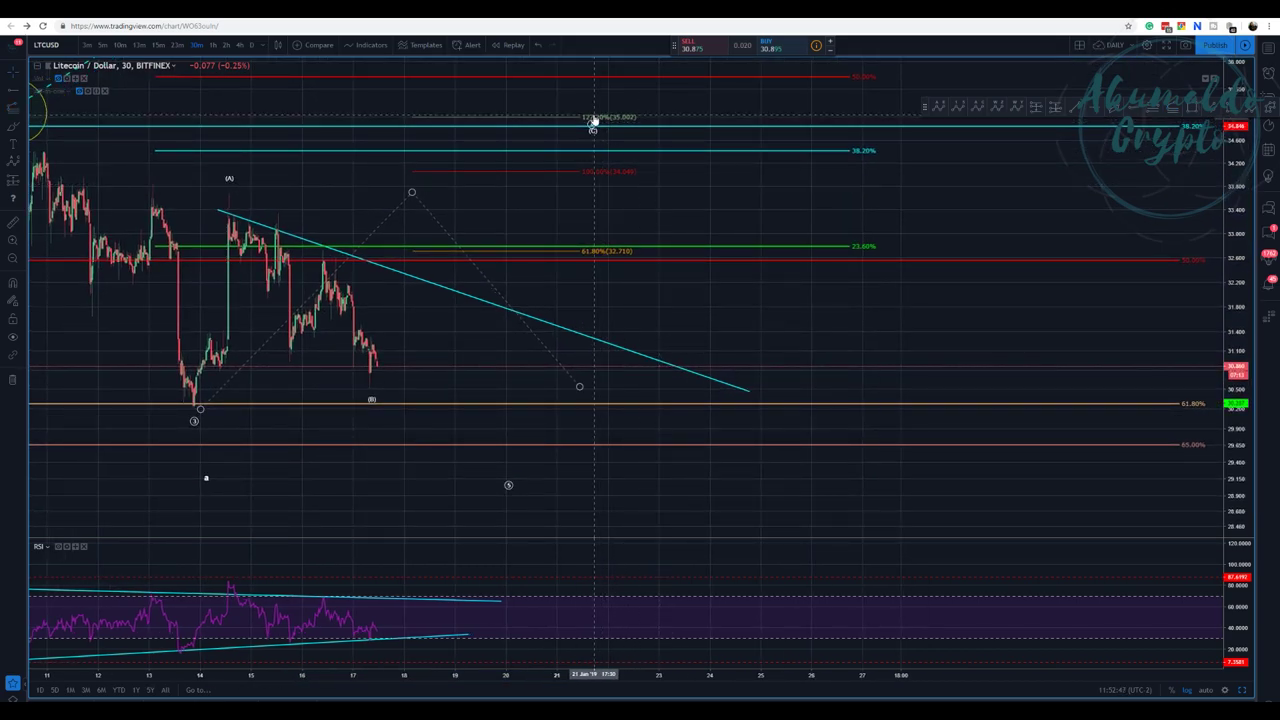
left_click_drag(1151, 189, 1129, 234)
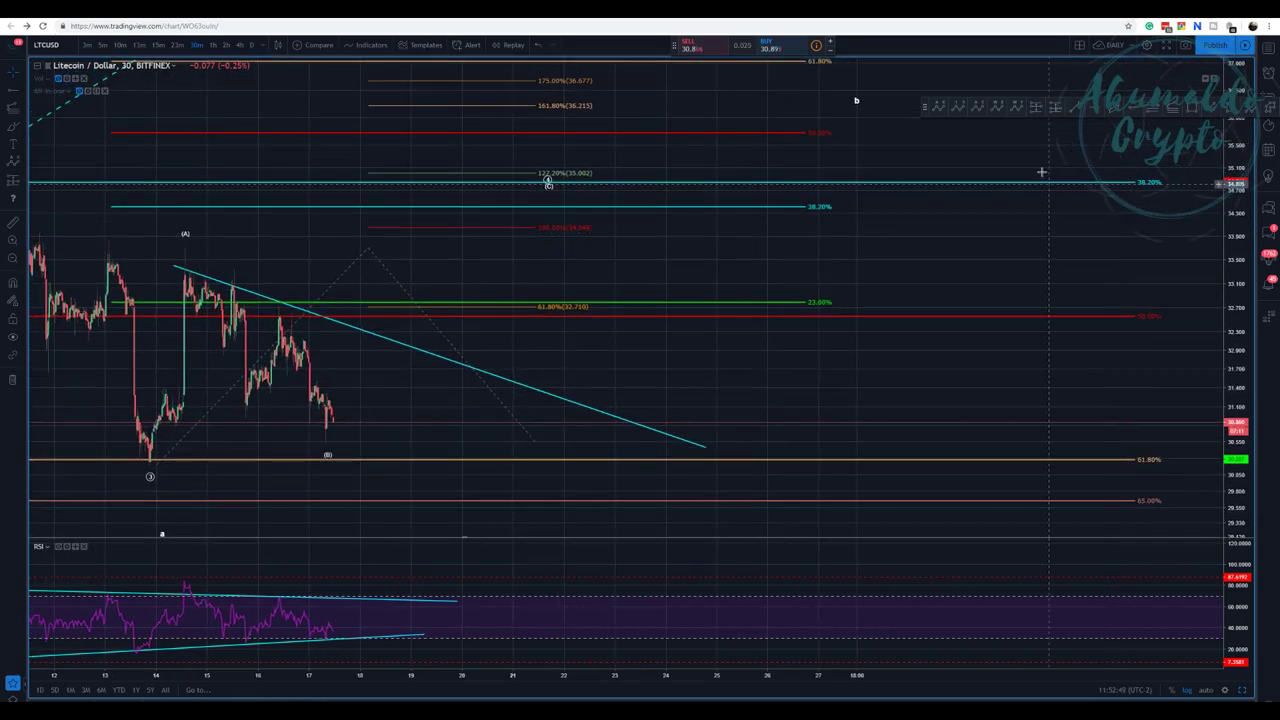
left_click_drag(1041, 172, 932, 201)
left_click_drag(974, 138, 988, 200)
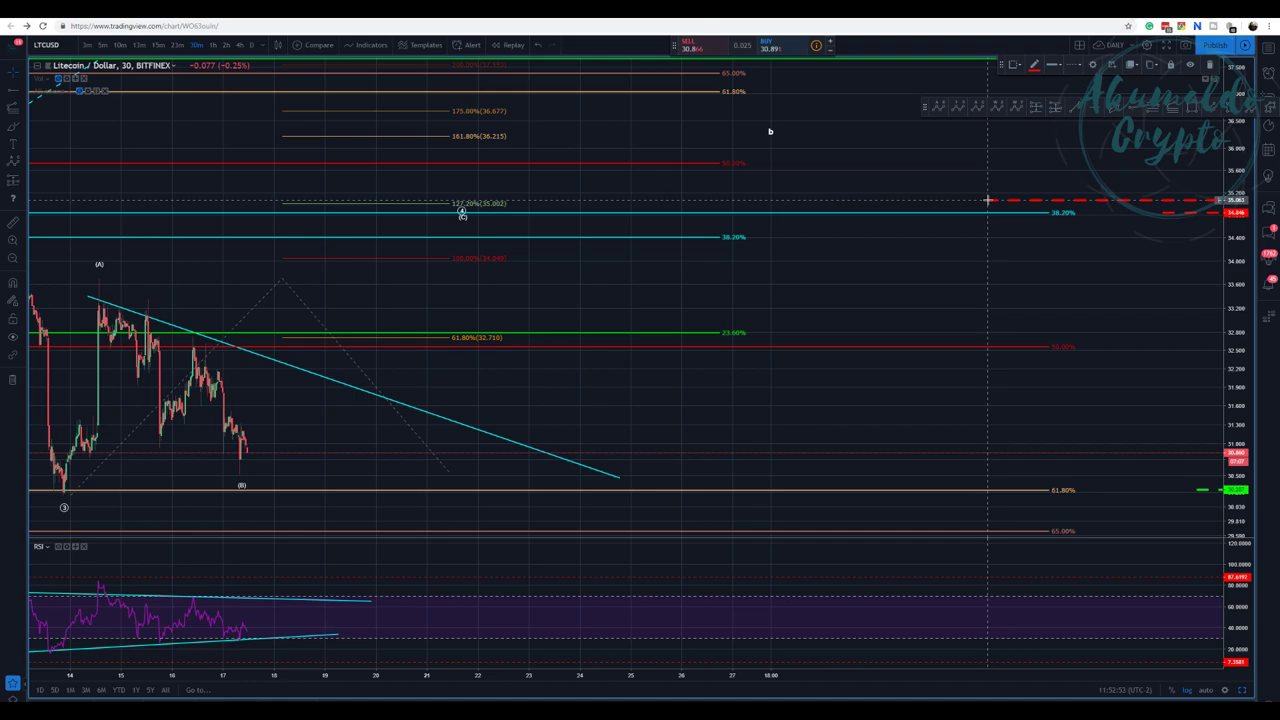
left_click_drag(1162, 213, 1102, 214)
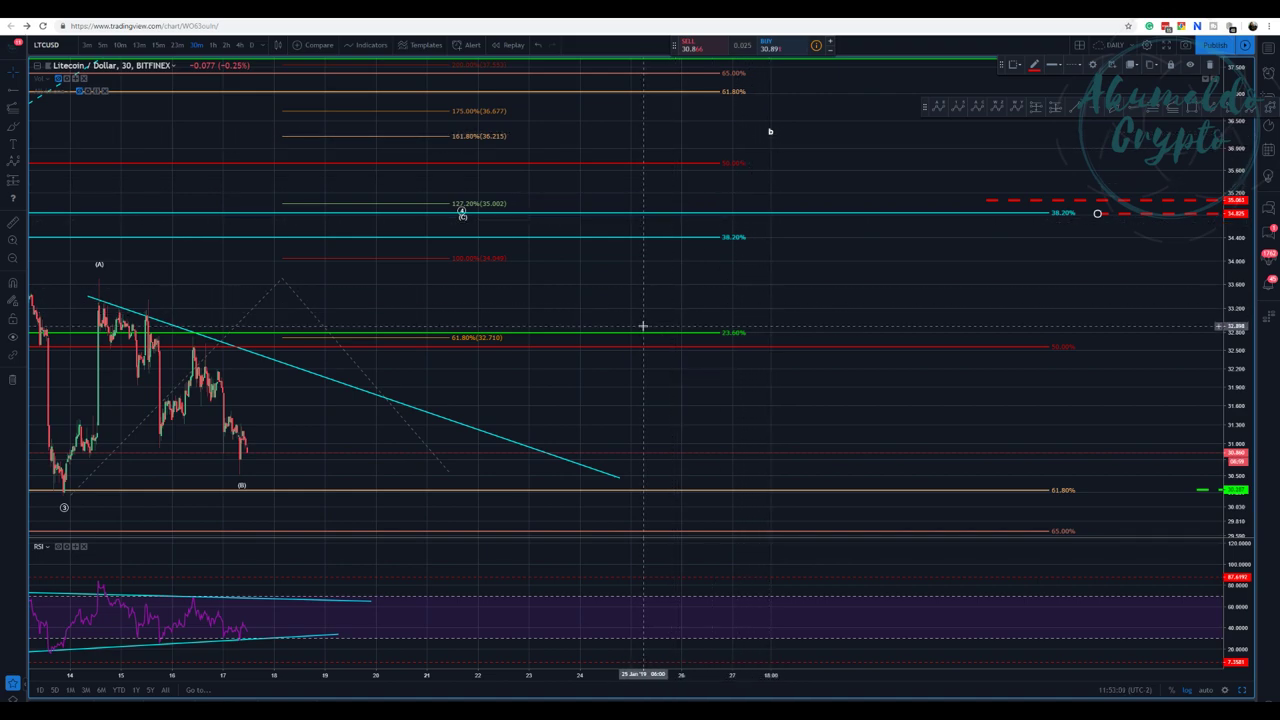
Remove the a-b-c correction labels from the Litecoin chart
scroll(643, 328, "down", 3)
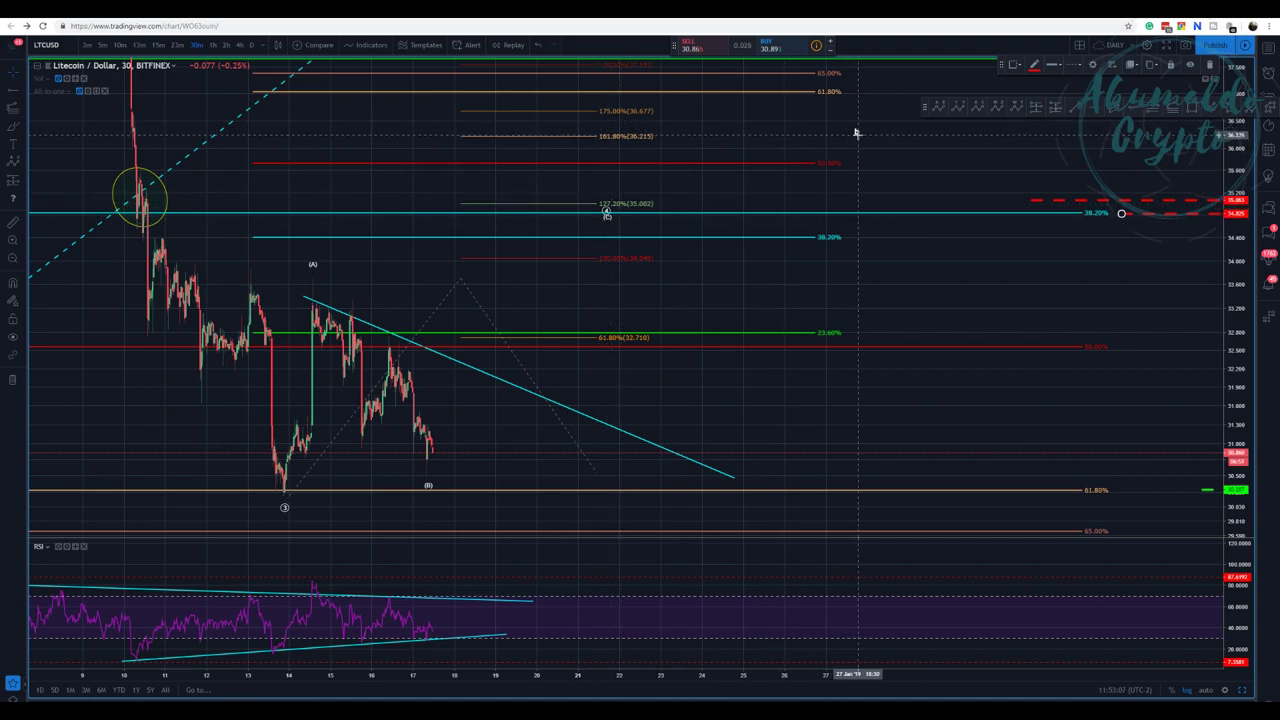
left_click(857, 128)
right_click(857, 128)
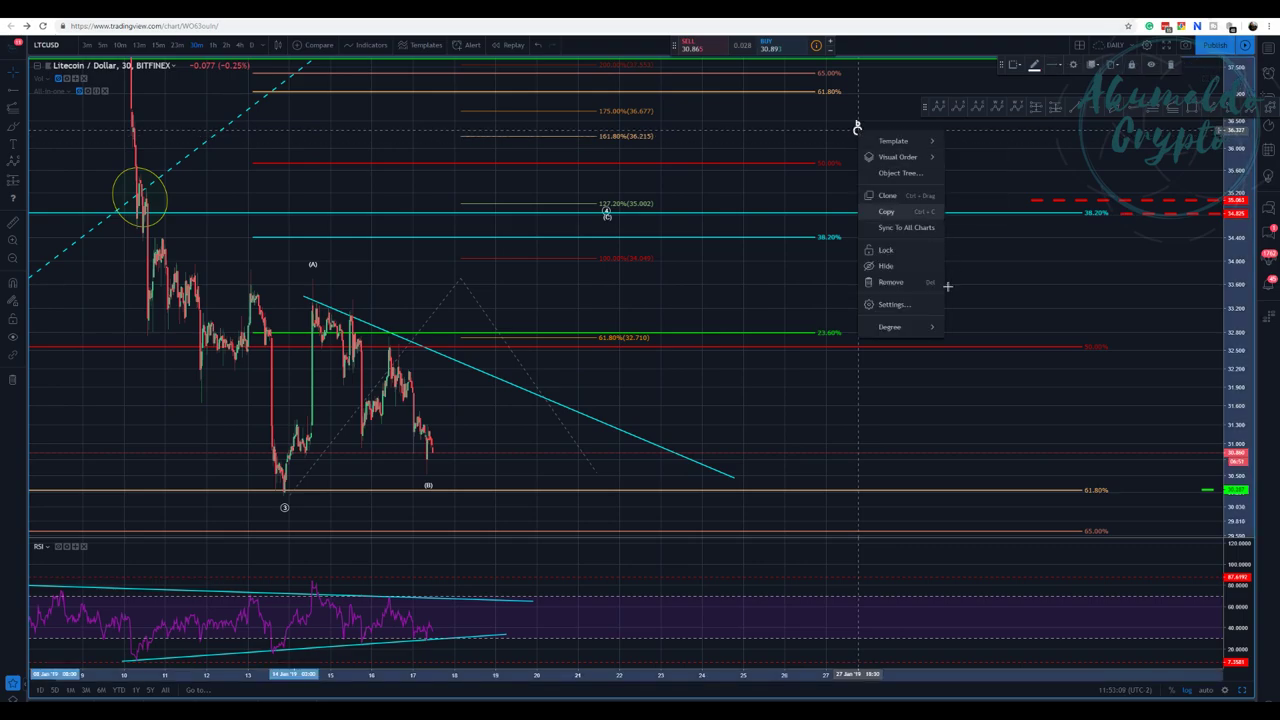
left_click(876, 287)
Move the circled 5 label lower and slightly later, and realign the circled 3 label beneath its low
left_click_drag(886, 283, 821, 188)
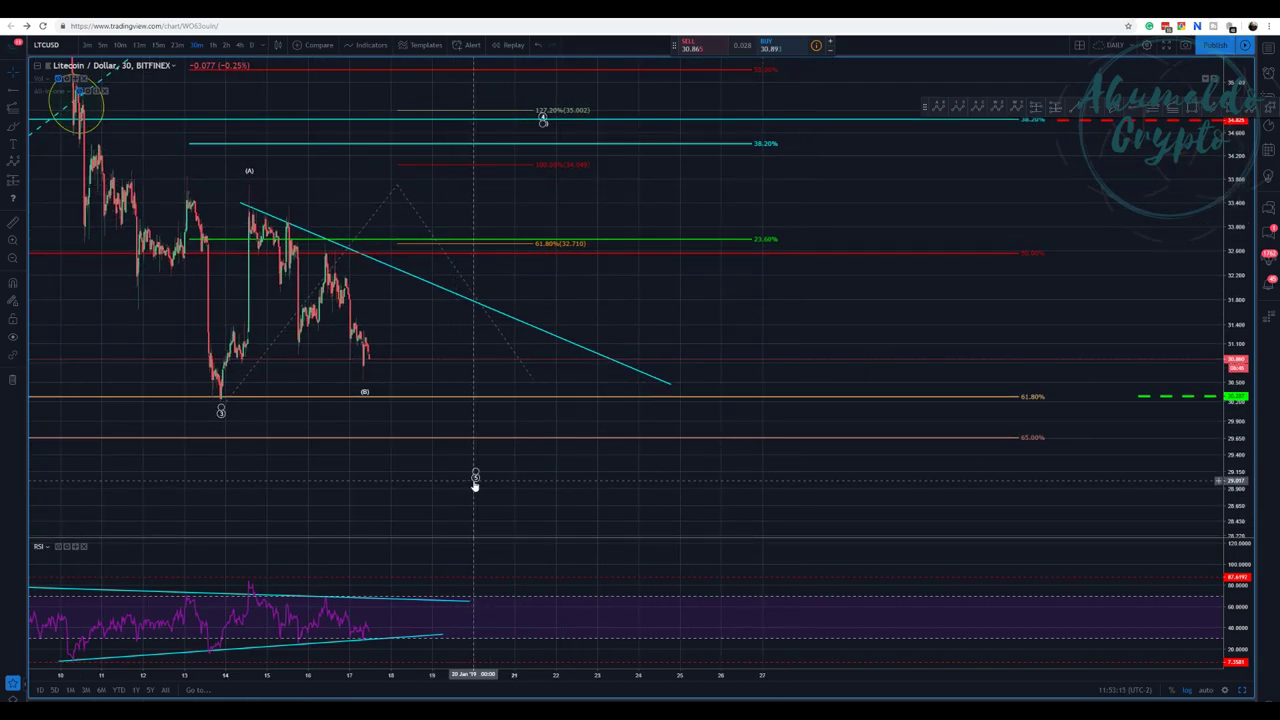
left_click_drag(475, 480, 491, 497)
mouse_move(222, 410)
left_mouse_down()
mouse_move(223, 425)
mouse_move(222, 402)
left_mouse_up()
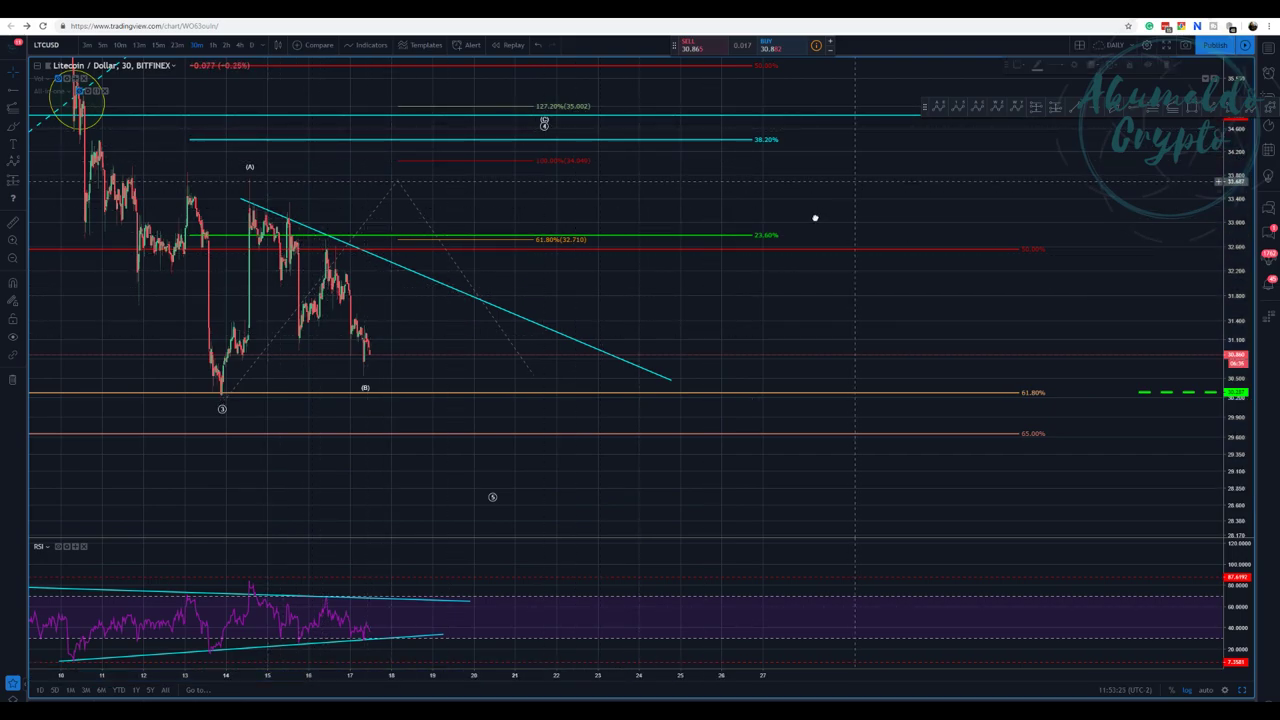
Move the (B) label slightly later below the 61.80% retracement line and place the (A) label almost directly above it, near 17 Jan
left_click_drag(814, 214, 766, 257)
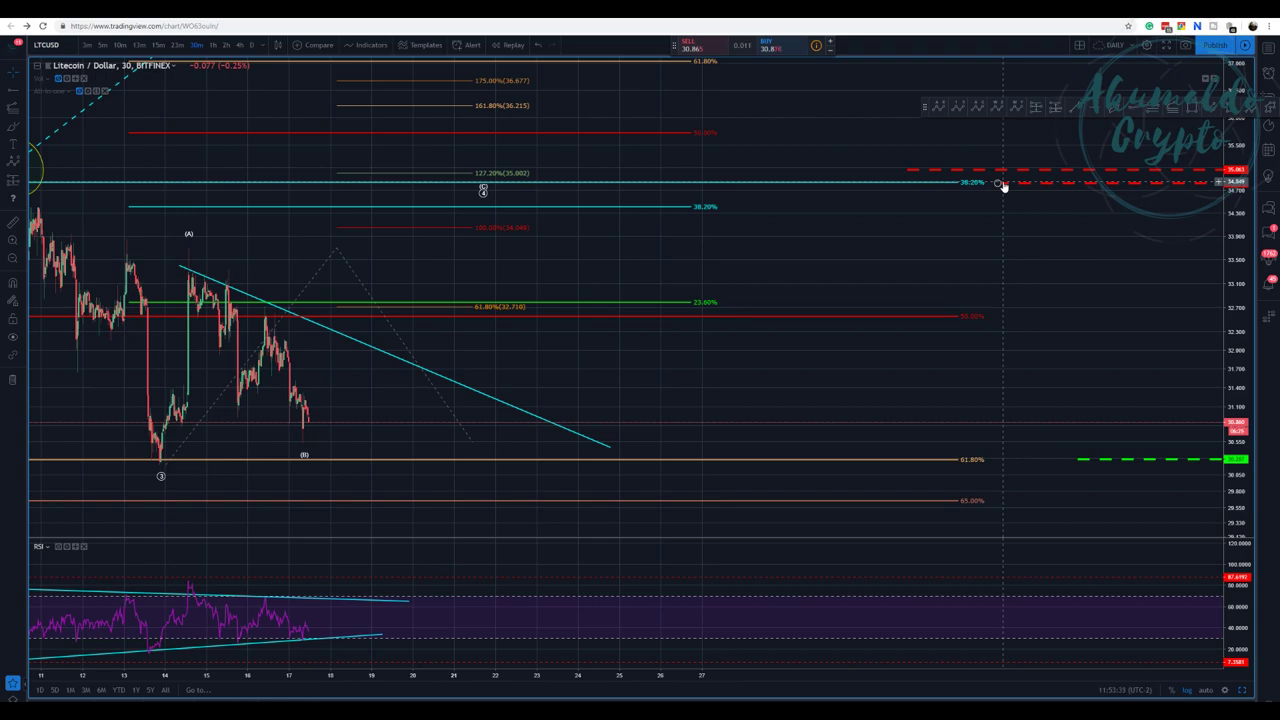
left_click(305, 452)
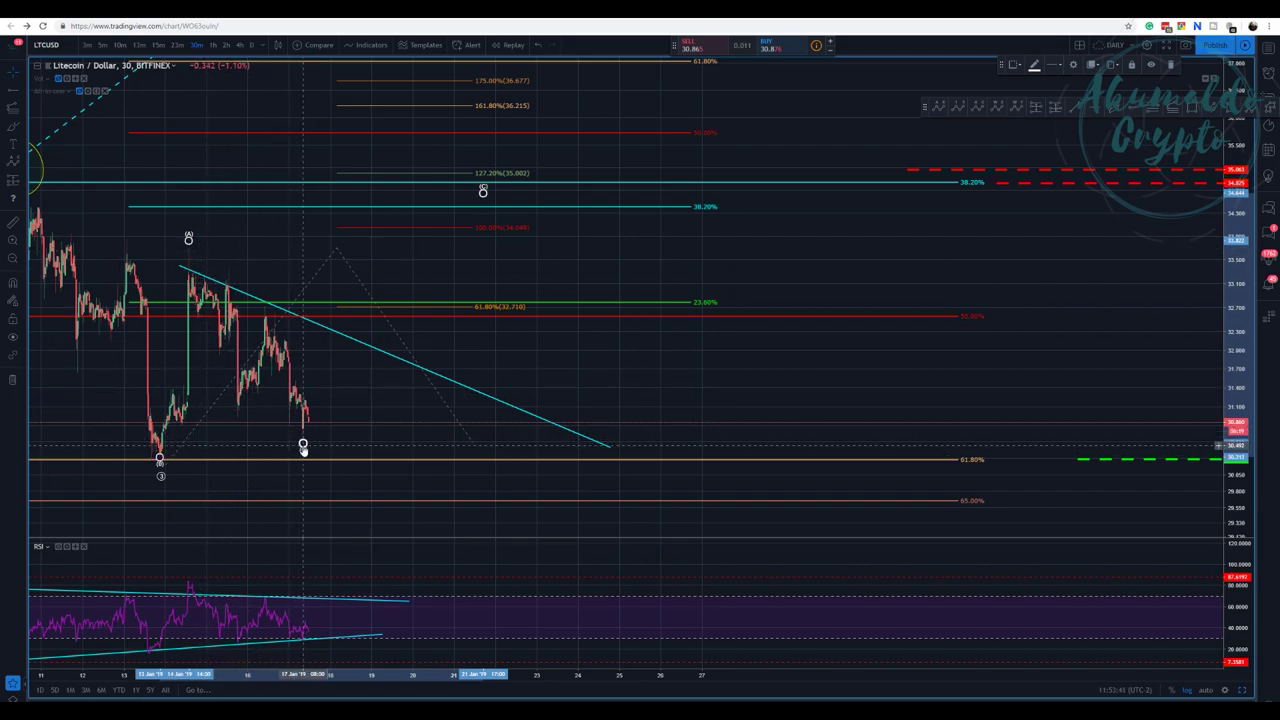
left_click_drag(303, 452, 321, 476)
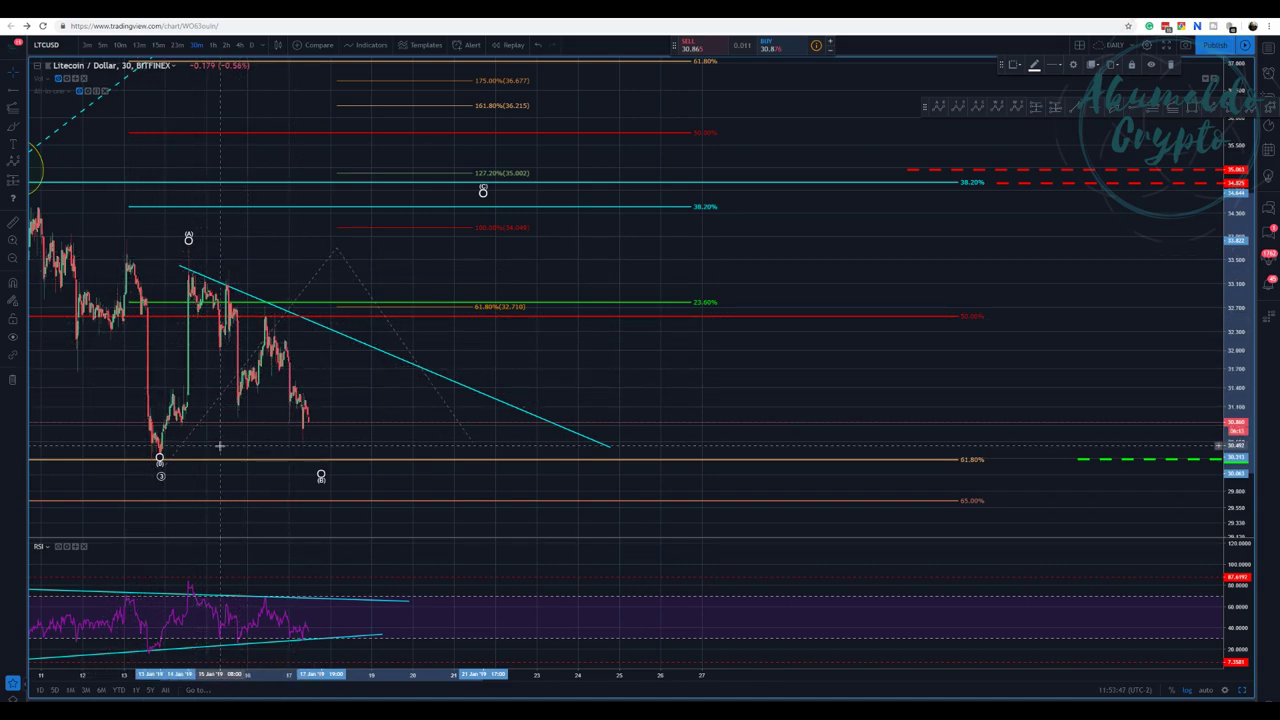
scroll(302, 439, "down", 2)
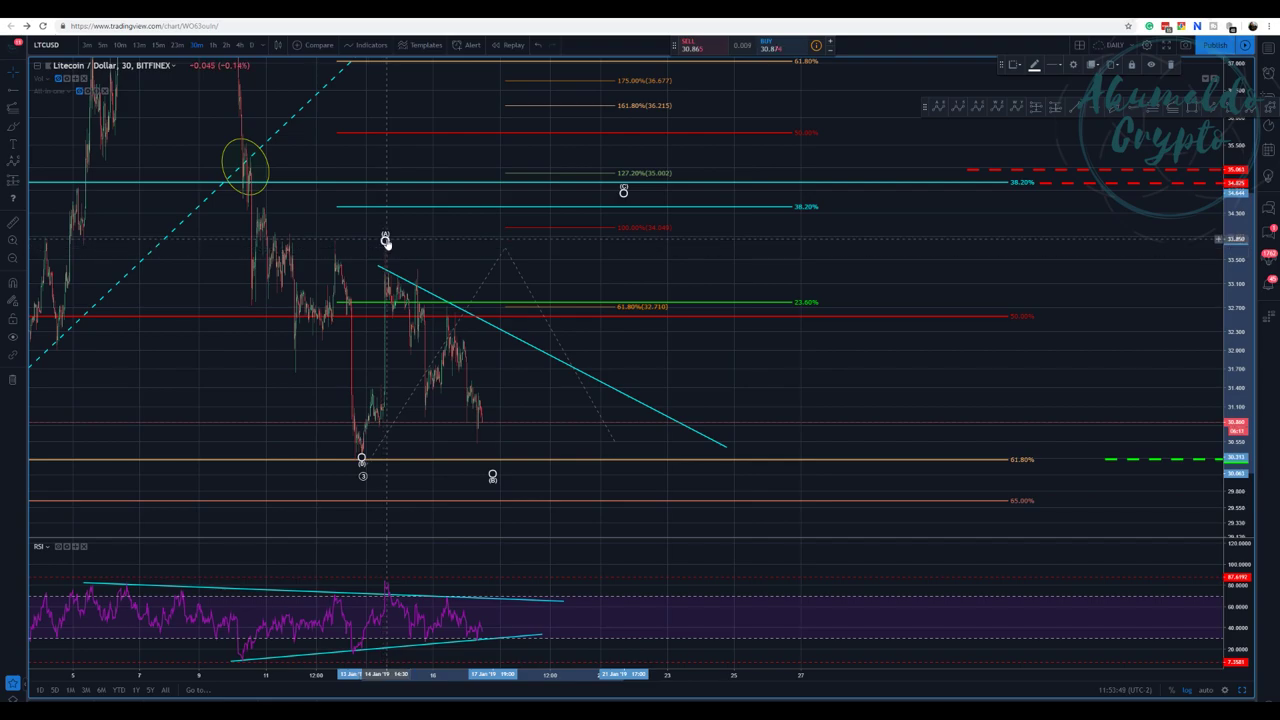
mouse_move(385, 238)
left_mouse_down()
mouse_move(434, 224)
mouse_move(497, 241)
left_mouse_up()
mouse_move(861, 256)
left_mouse_down()
mouse_move(784, 350)
mouse_move(746, 372)
mouse_move(832, 319)
left_mouse_up()
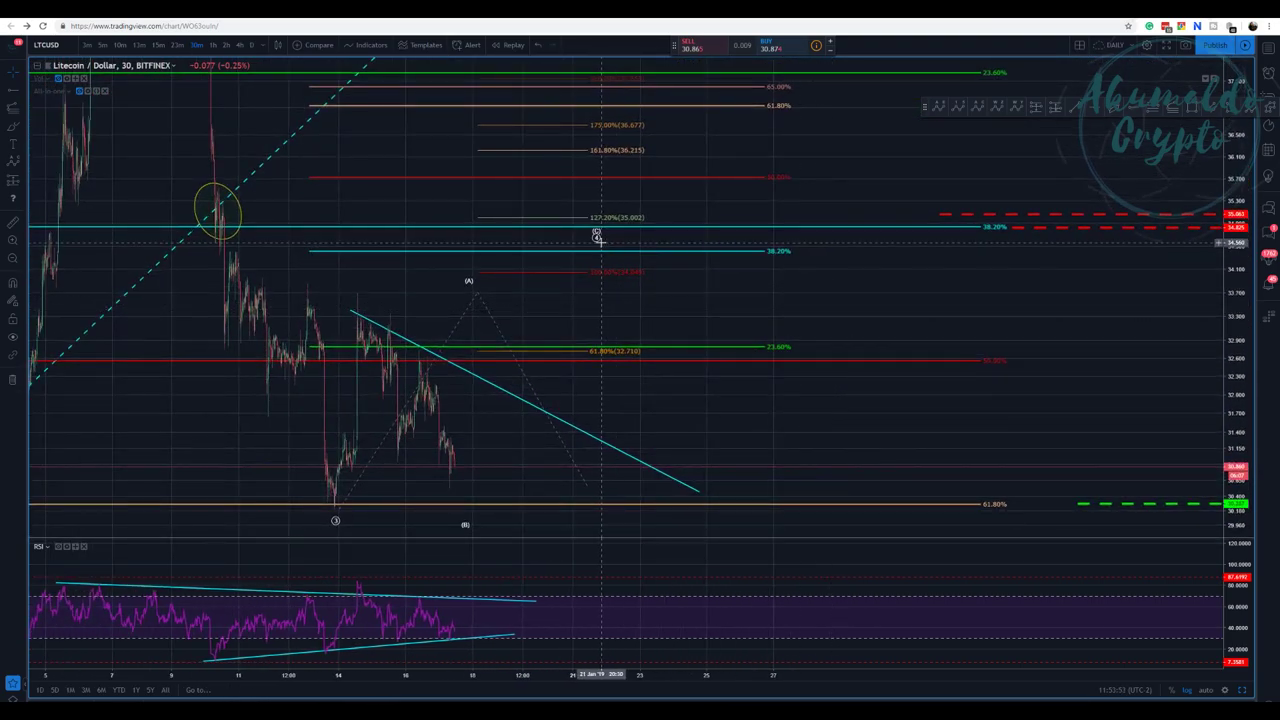
Move the circled 4 label onto the 14 Jan high and place the circled 5 label lower and slightly later
left_click(595, 236)
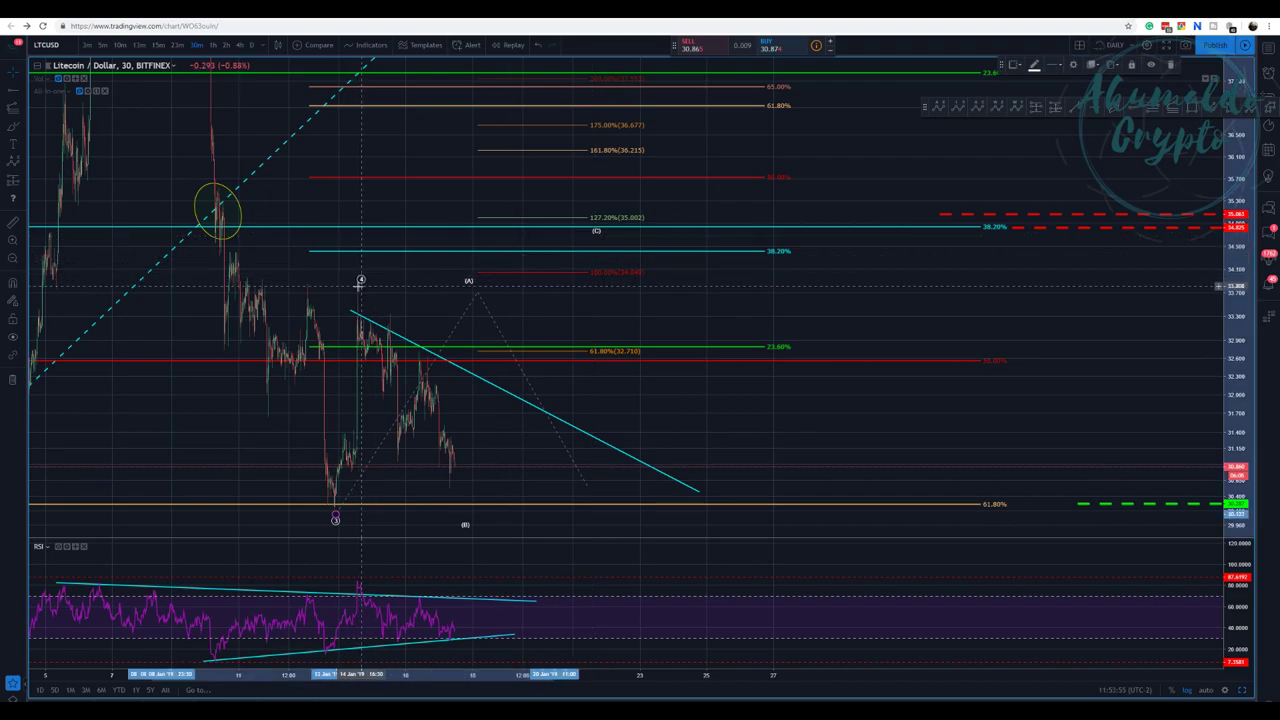
left_click_drag(440, 296, 435, 175)
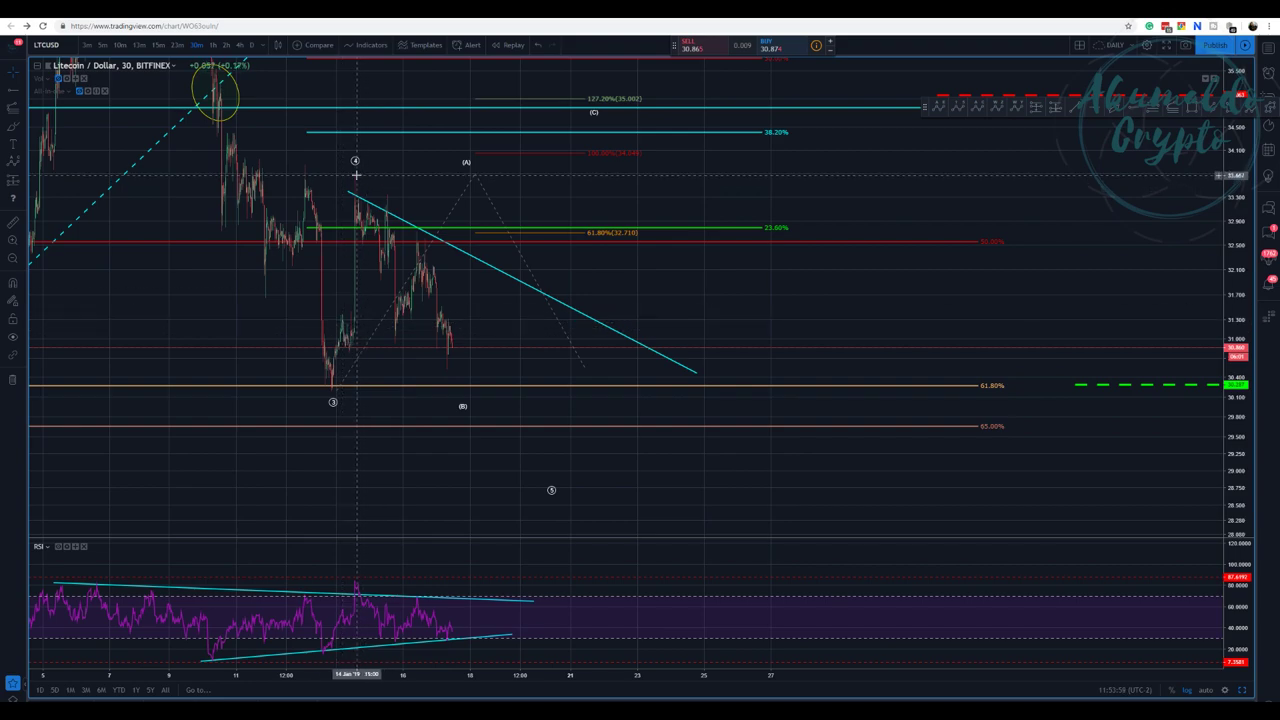
left_click(355, 161)
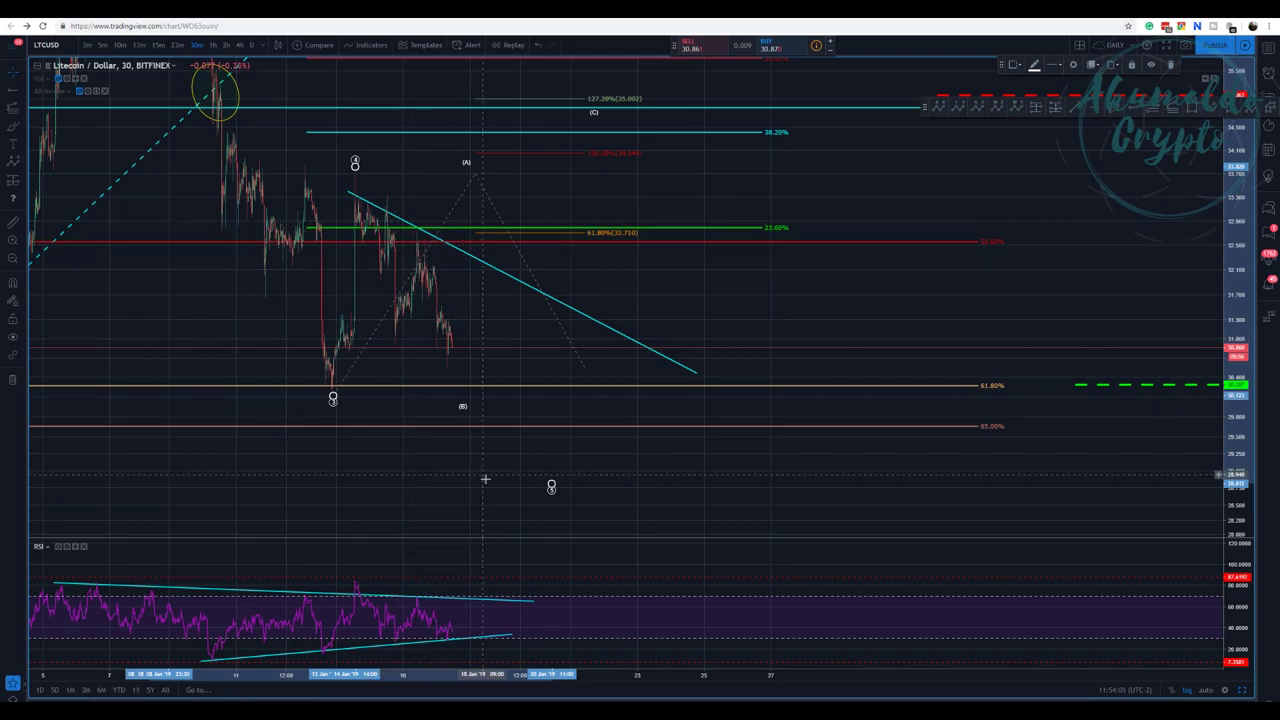
left_click_drag(551, 487, 569, 523)
mouse_move(637, 488)
left_mouse_down()
mouse_move(583, 451)
mouse_move(620, 411)
mouse_move(654, 569)
left_mouse_up()
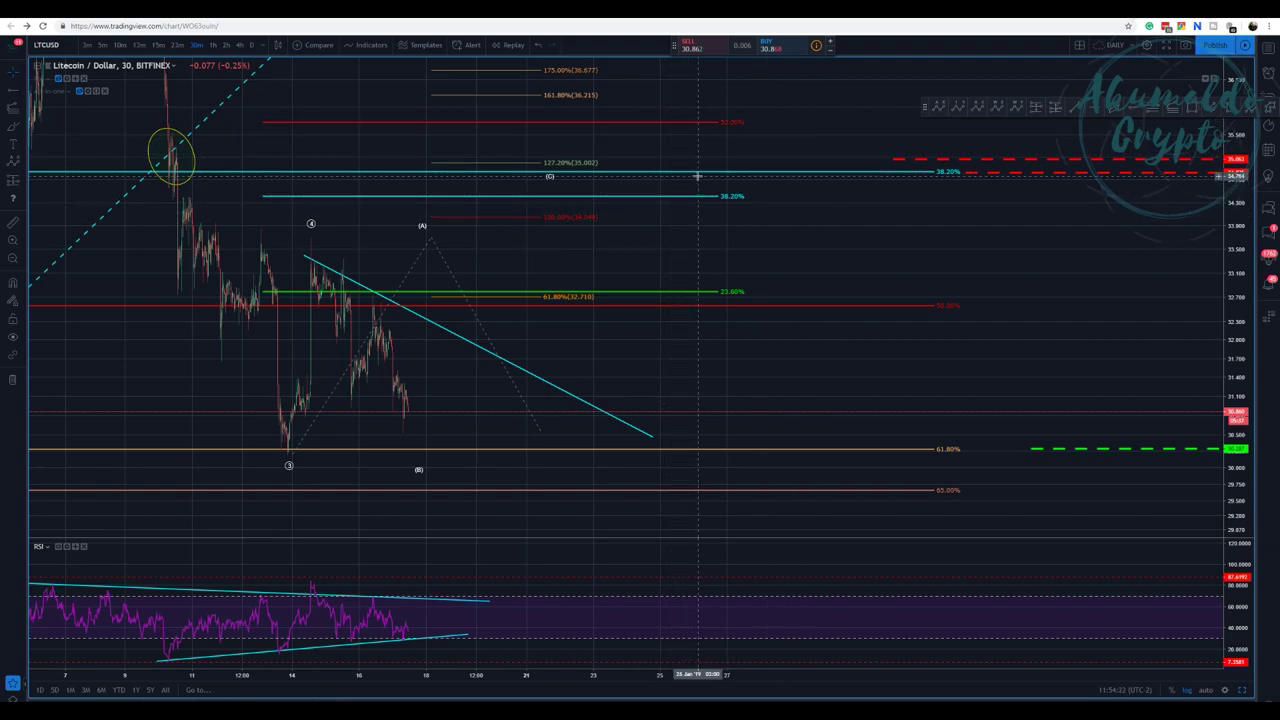
Nudge the (B) label slightly later and extend the green dashed target line earlier along the 61.80% retracement
scroll(700, 178, "down", 1)
scroll(770, 199, "down", 1)
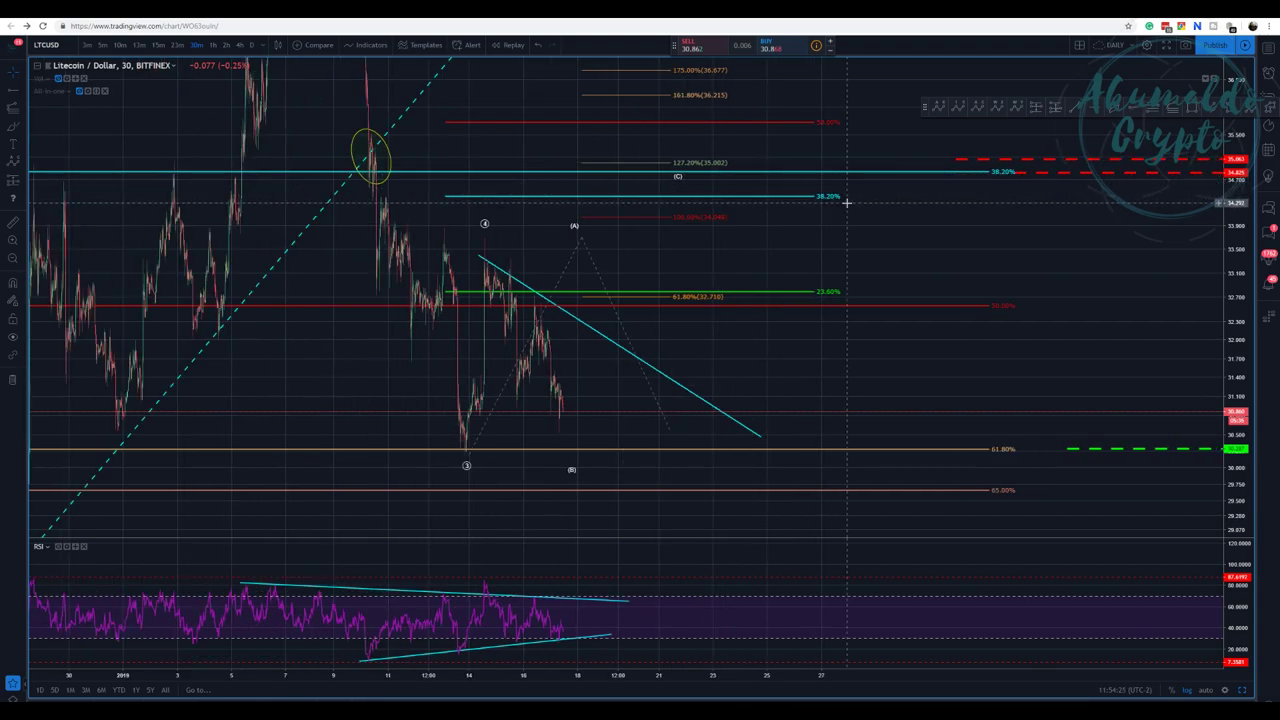
left_click(525, 450)
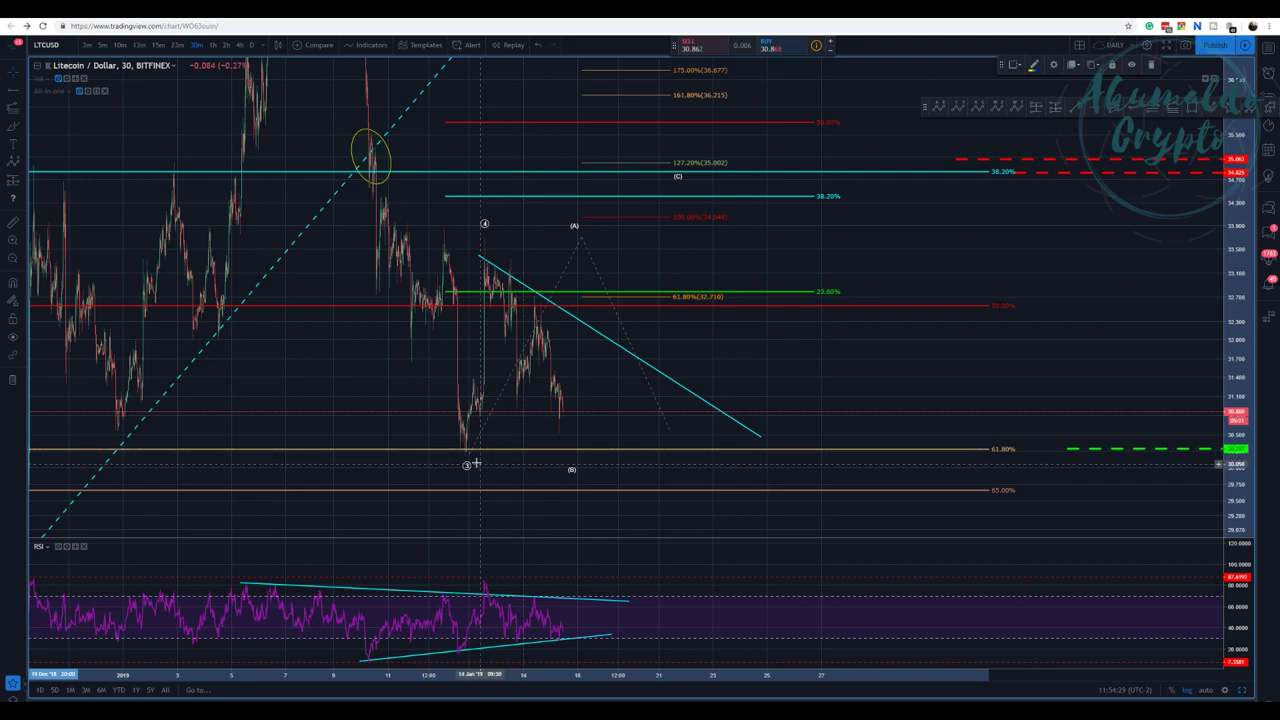
left_click(571, 458)
left_click_drag(571, 458, 578, 466)
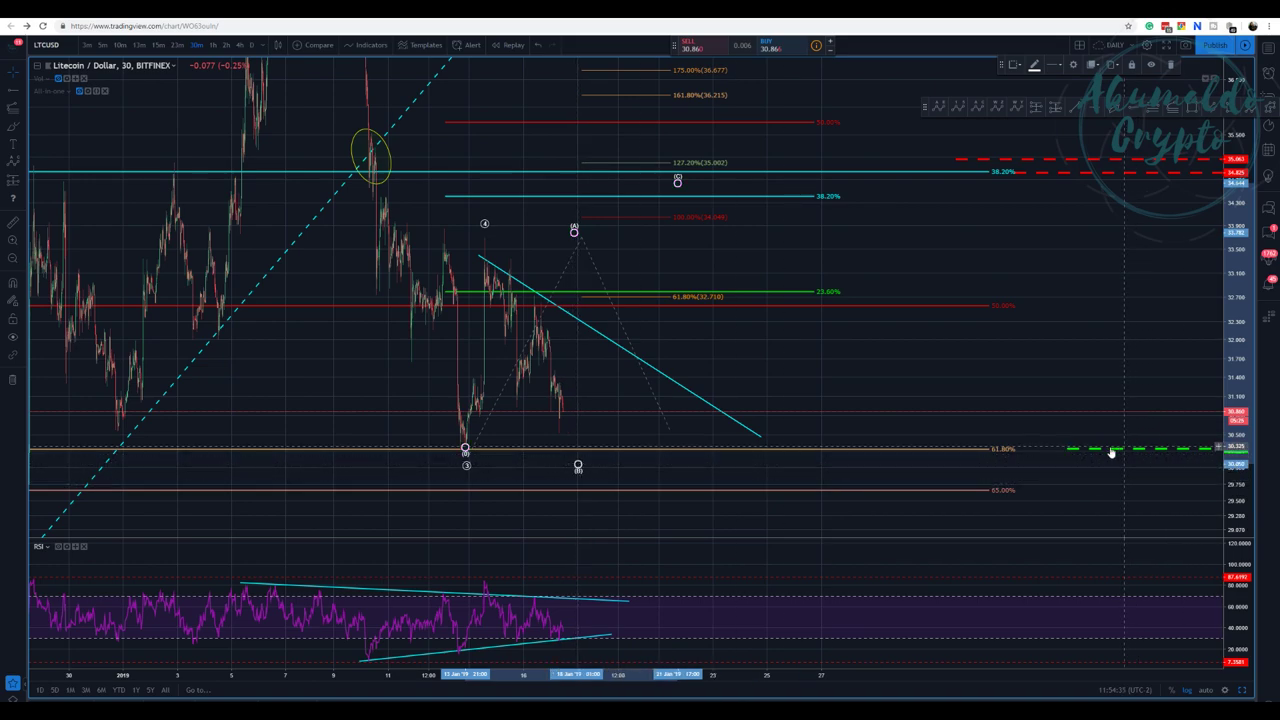
left_click_drag(1080, 454, 1036, 451)
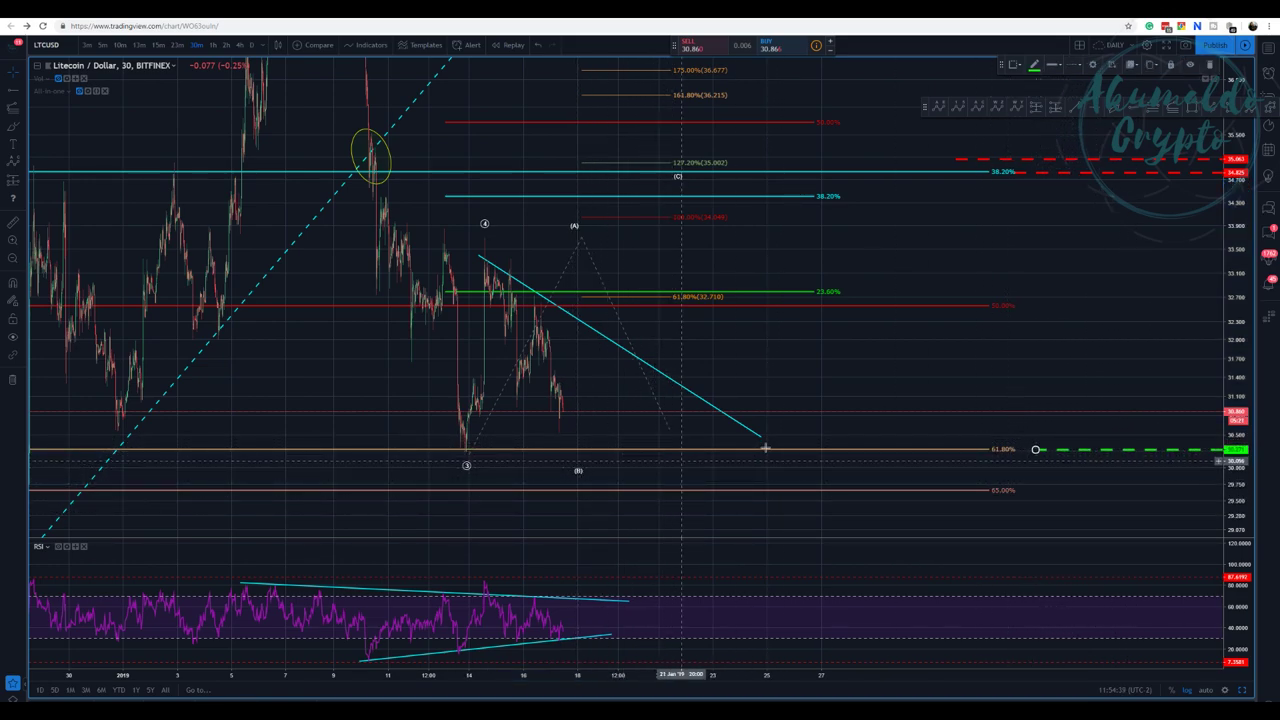
left_click(1133, 111)
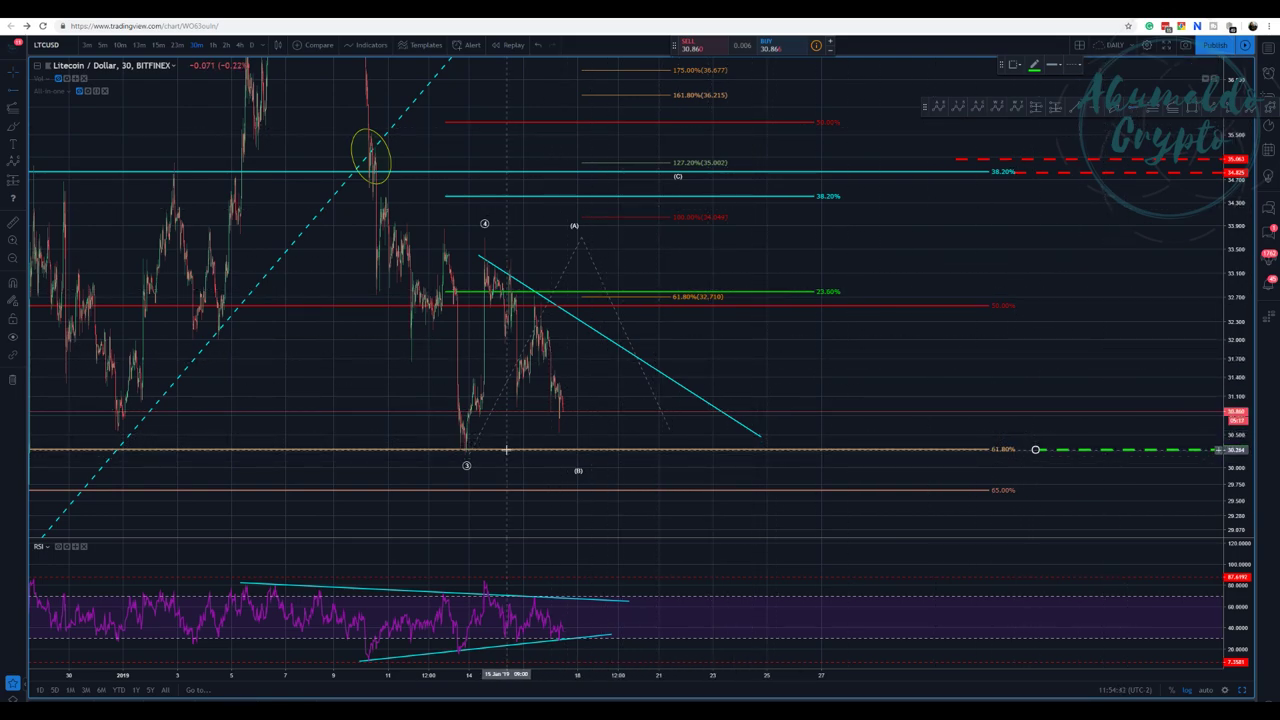
Try the (B) label at several positions around the 61.80% retracement line, just after the latest price low
scroll(522, 437, "down", 1)
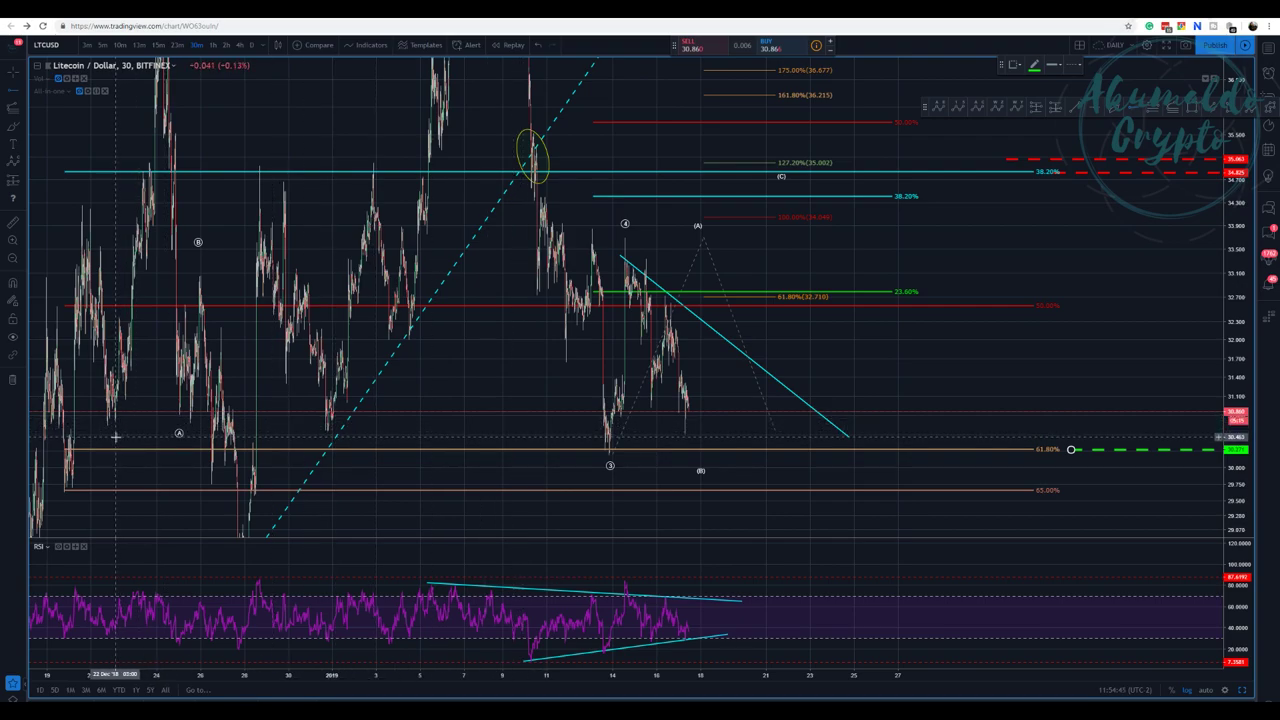
scroll(115, 437, "down", 1)
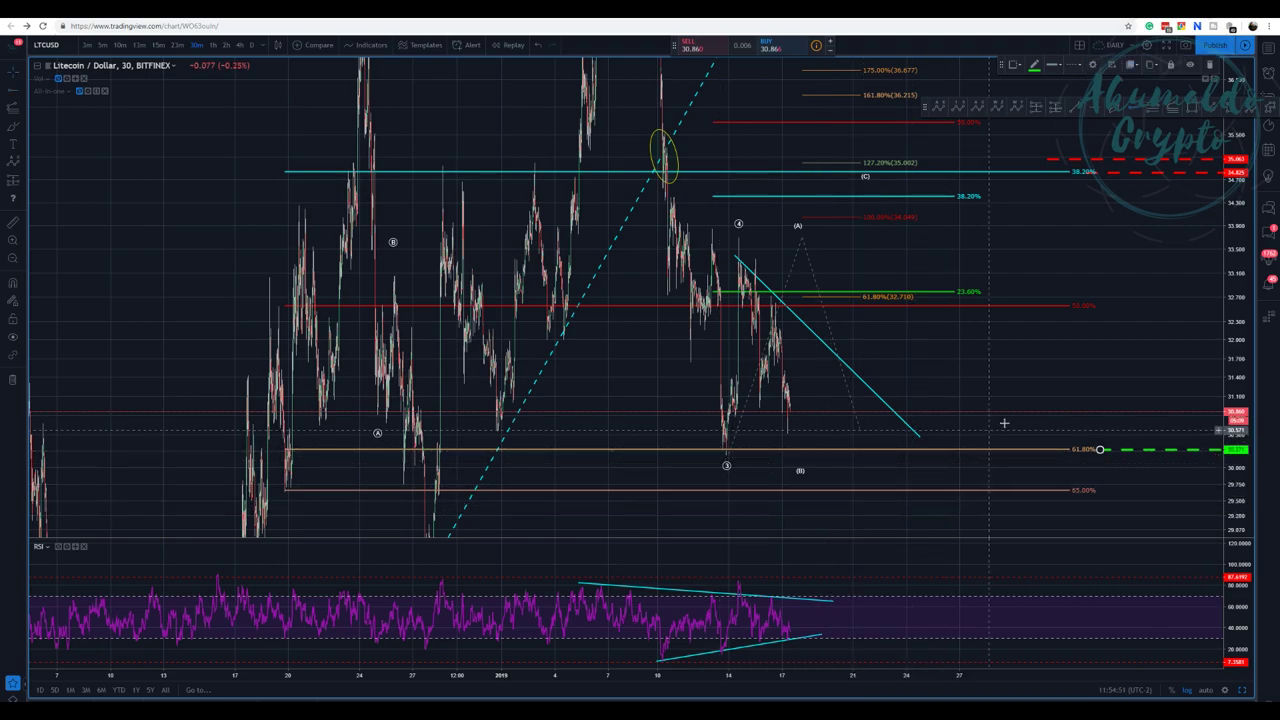
left_click_drag(996, 418, 853, 405)
scroll(853, 405, "up", 3)
scroll(853, 405, "up", 2)
left_click_drag(684, 348, 966, 359)
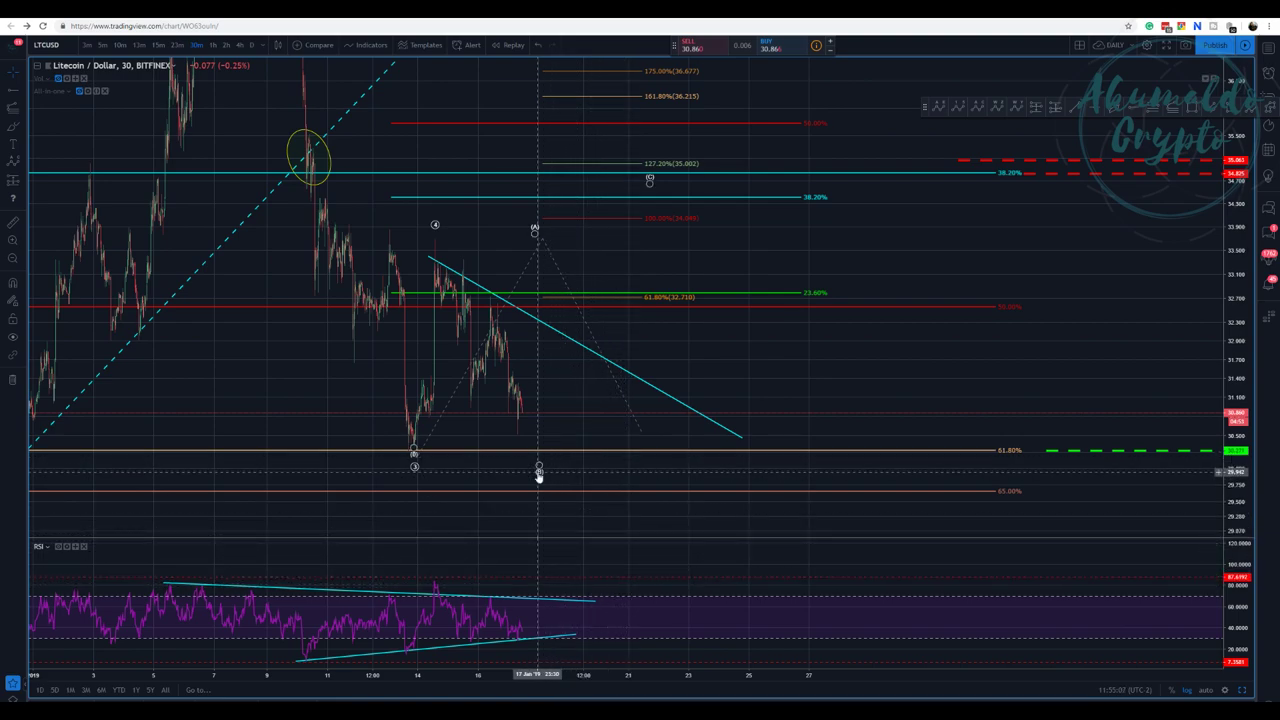
left_click(536, 462)
left_click_drag(536, 457, 531, 455)
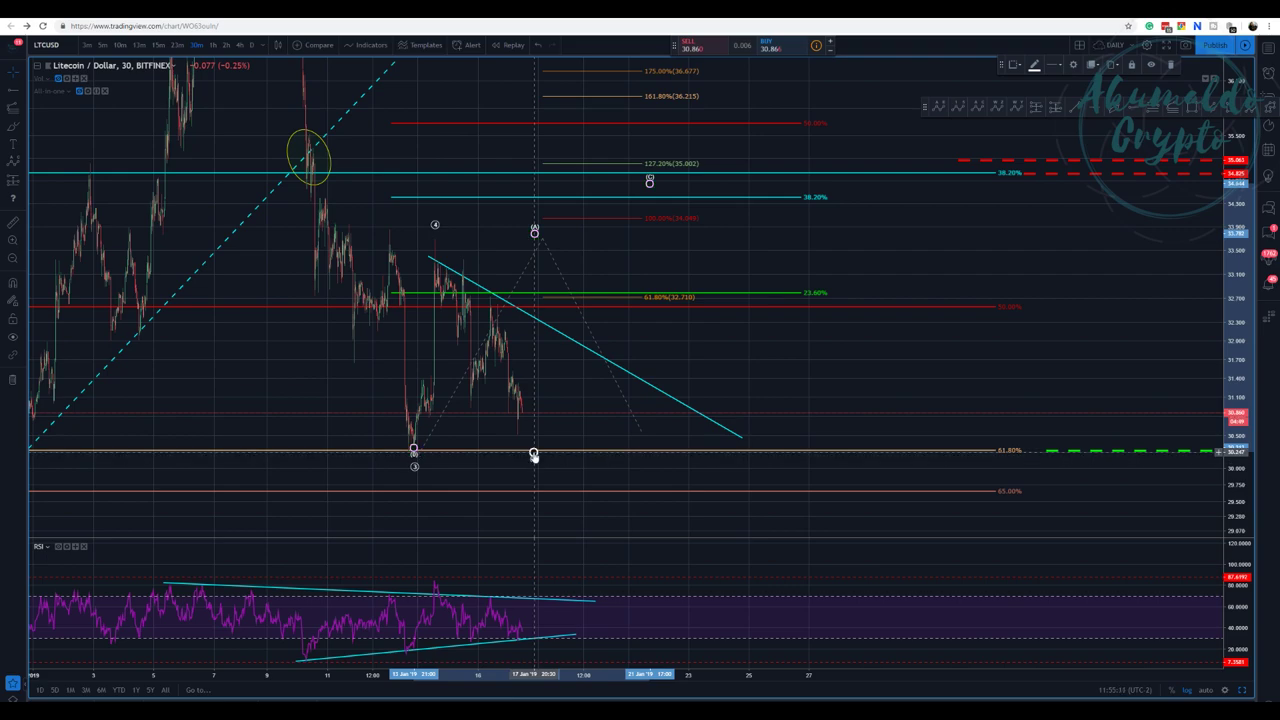
scroll(534, 455, "up", 2)
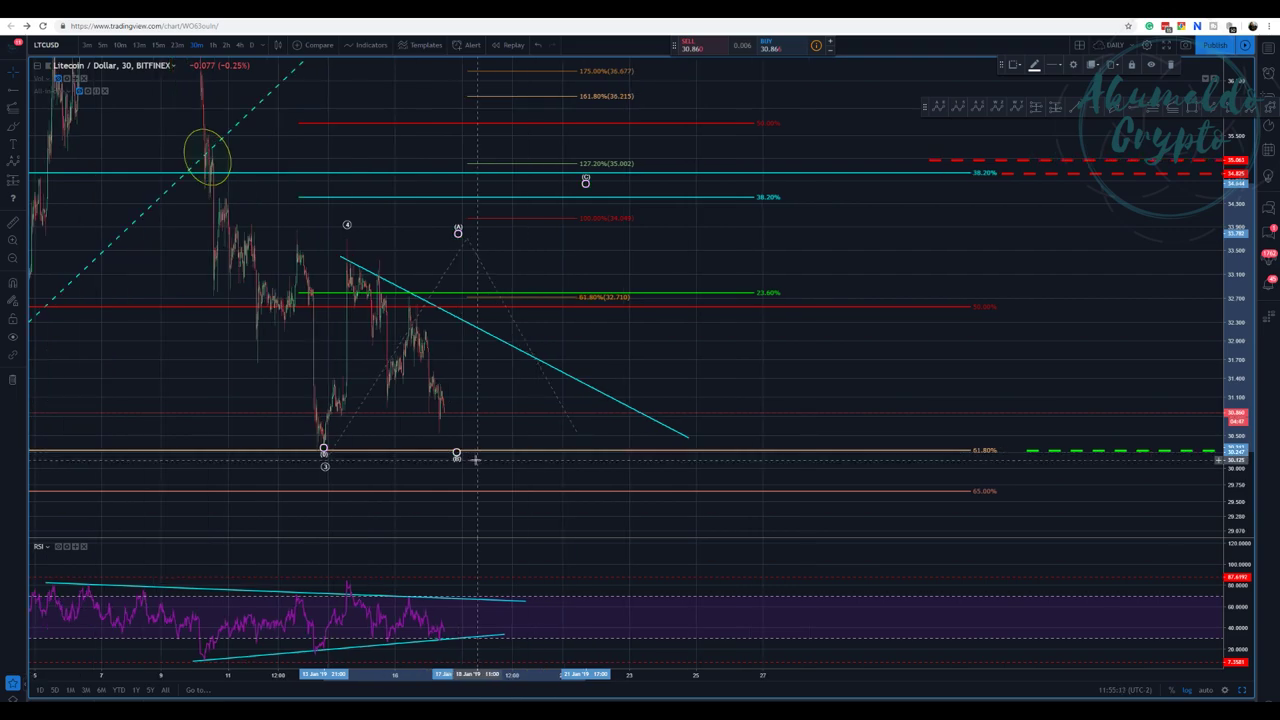
left_click_drag(457, 455, 454, 452)
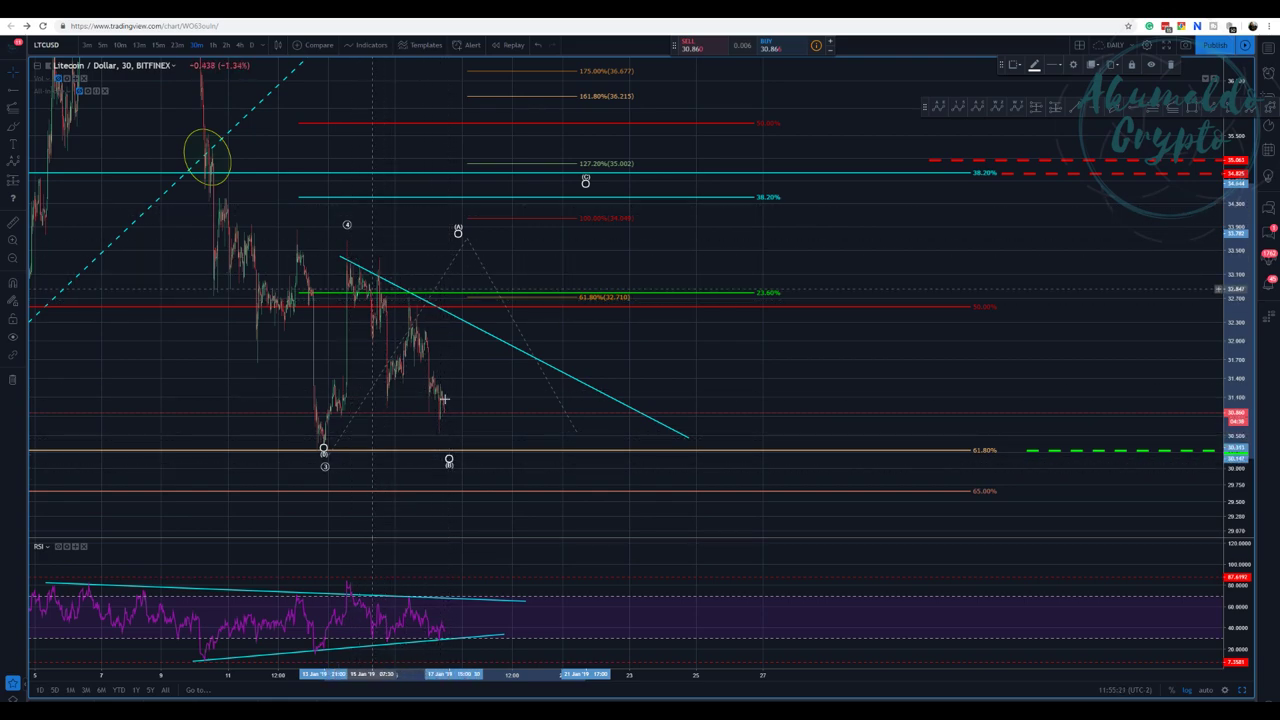
left_click_drag(449, 461, 458, 462)
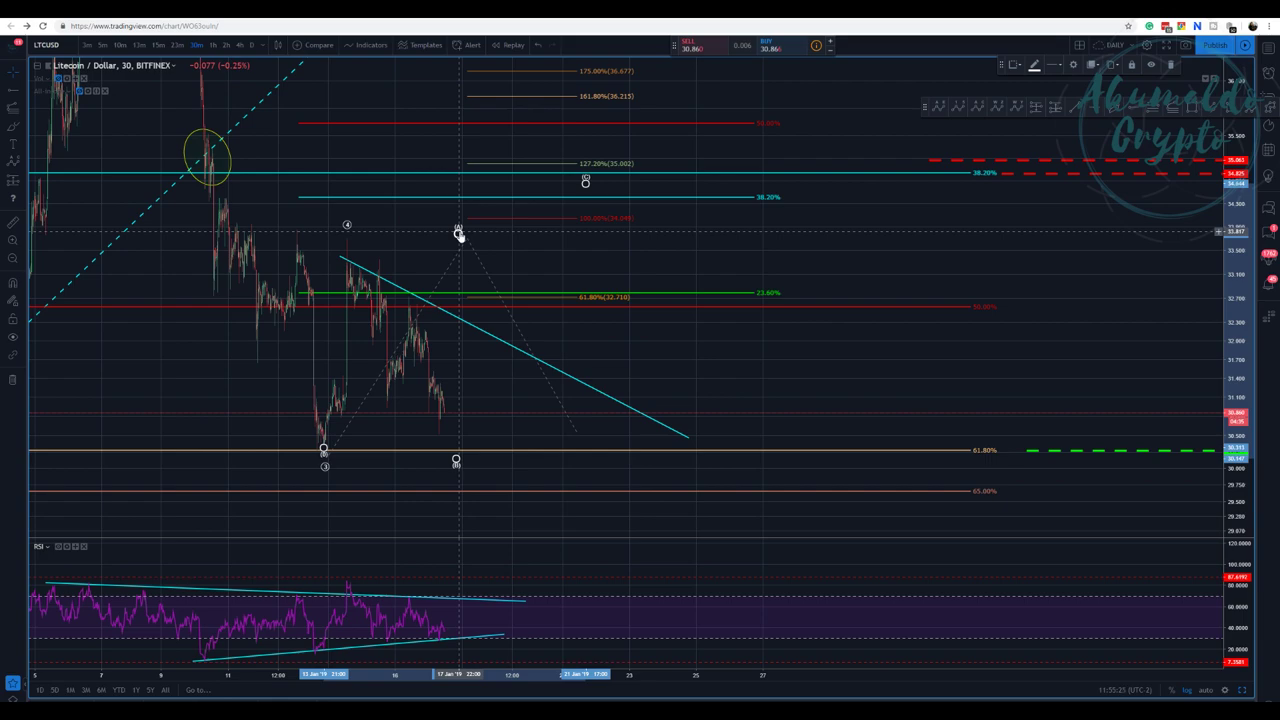
Realign the correction labels: (A) beneath the circled 4 at the 14 Jan high, (B) under the latest low, (C) near the 127.20% extension
left_click_drag(458, 233, 350, 232)
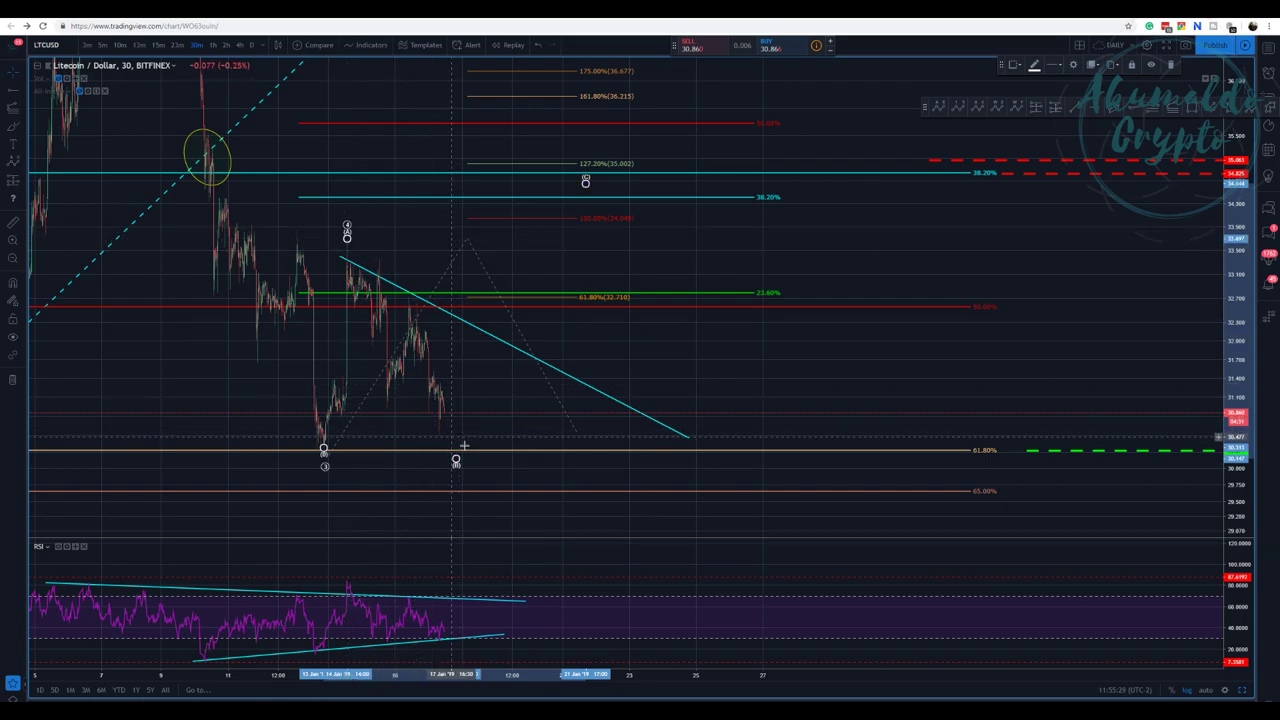
left_click_drag(455, 465, 442, 439)
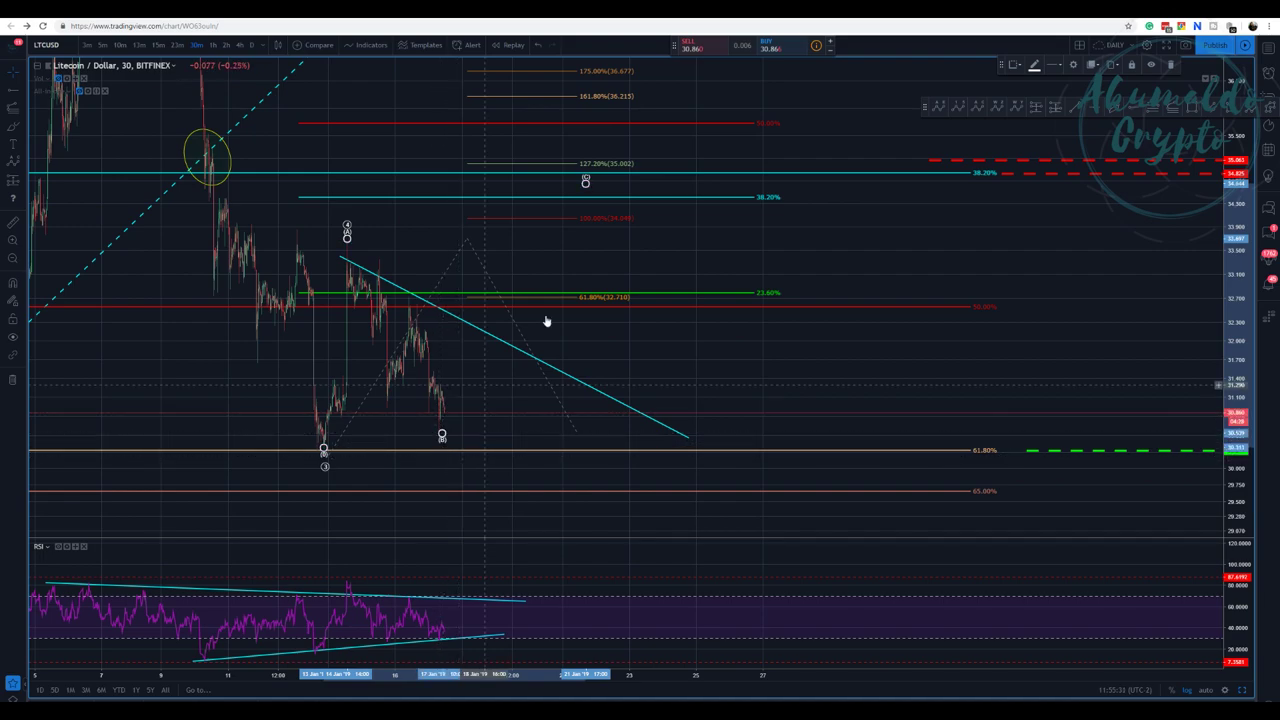
left_click(349, 227)
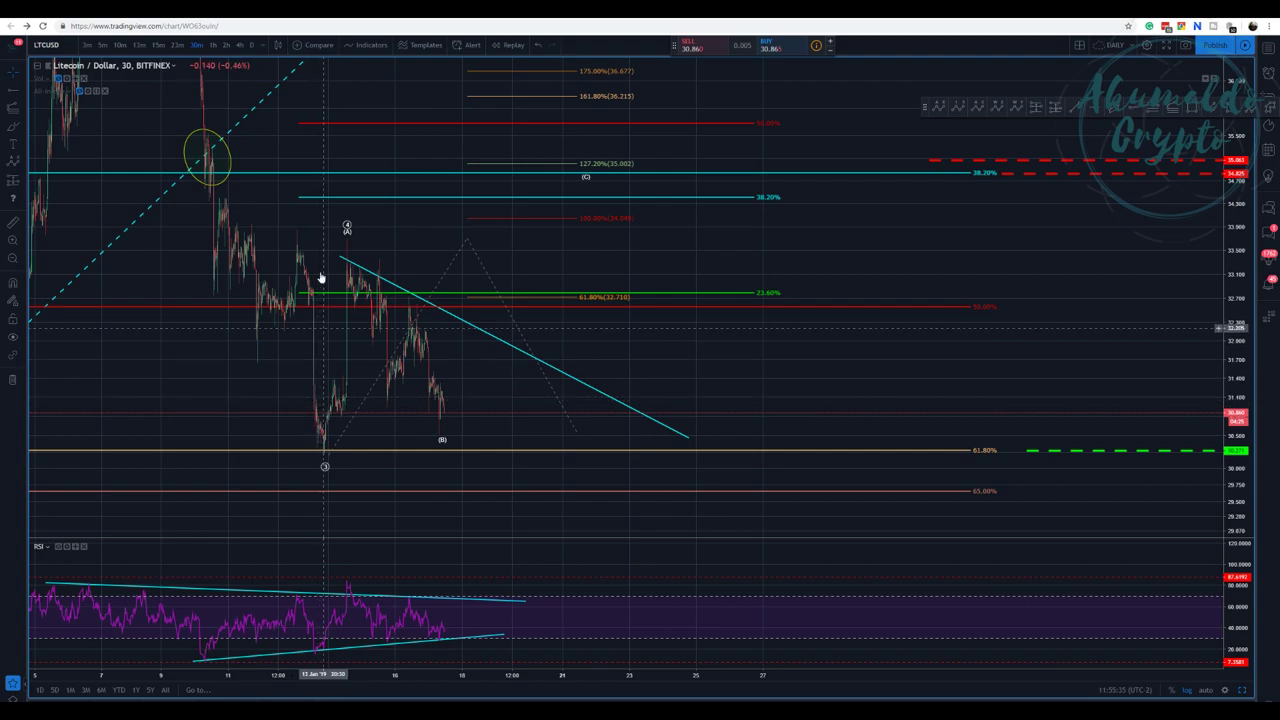
left_click(586, 178)
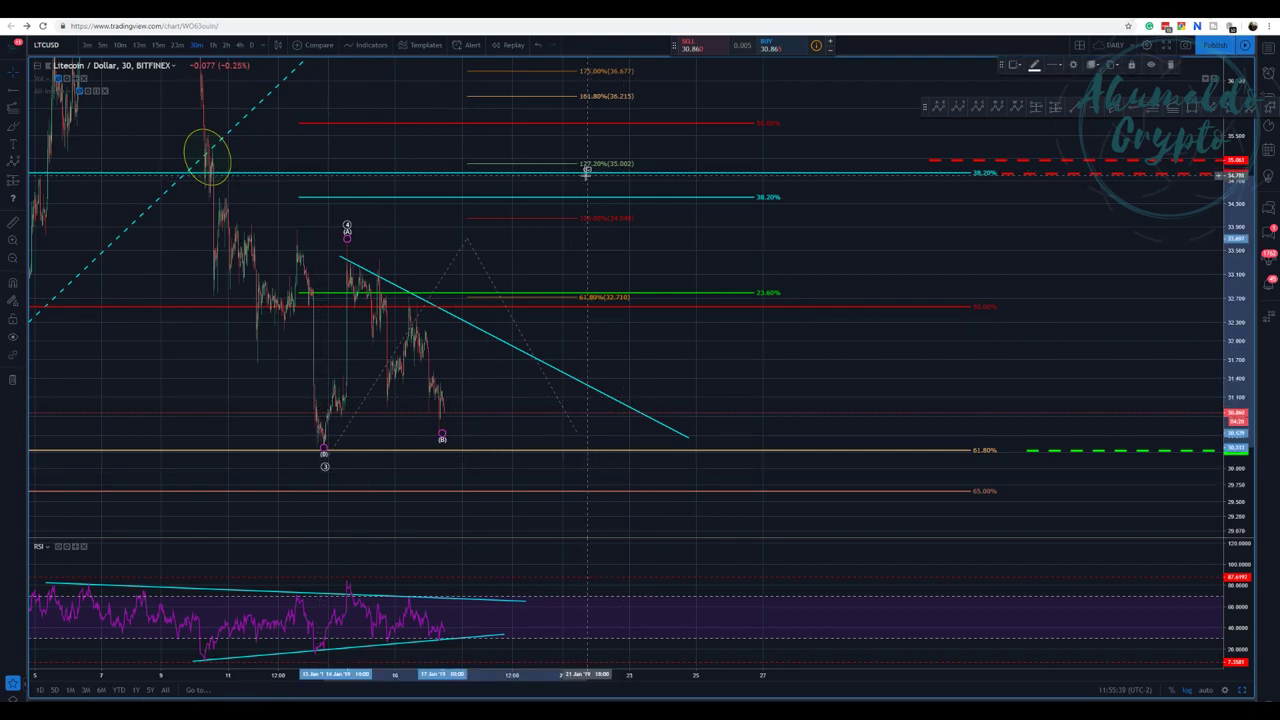
Move the circled 4 label from the 14 Jan high to just above (C) at the 127.20% extension
left_click(346, 229)
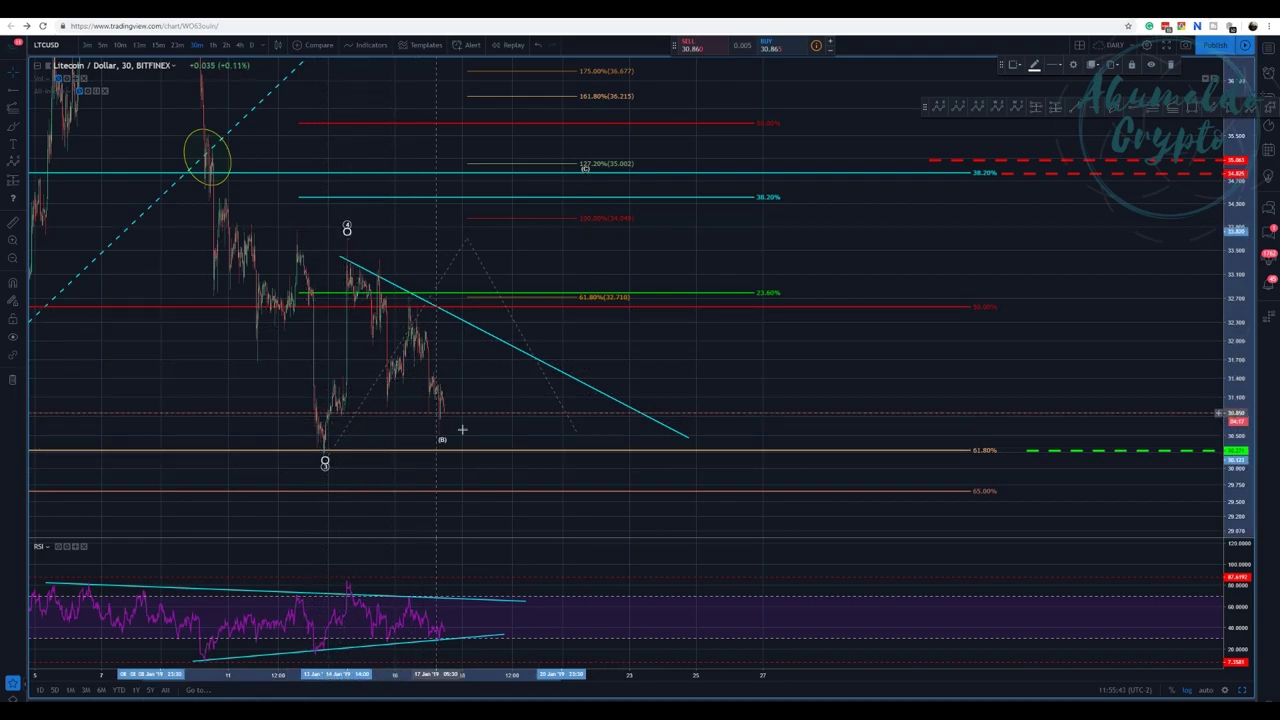
left_click_drag(397, 191, 422, 79)
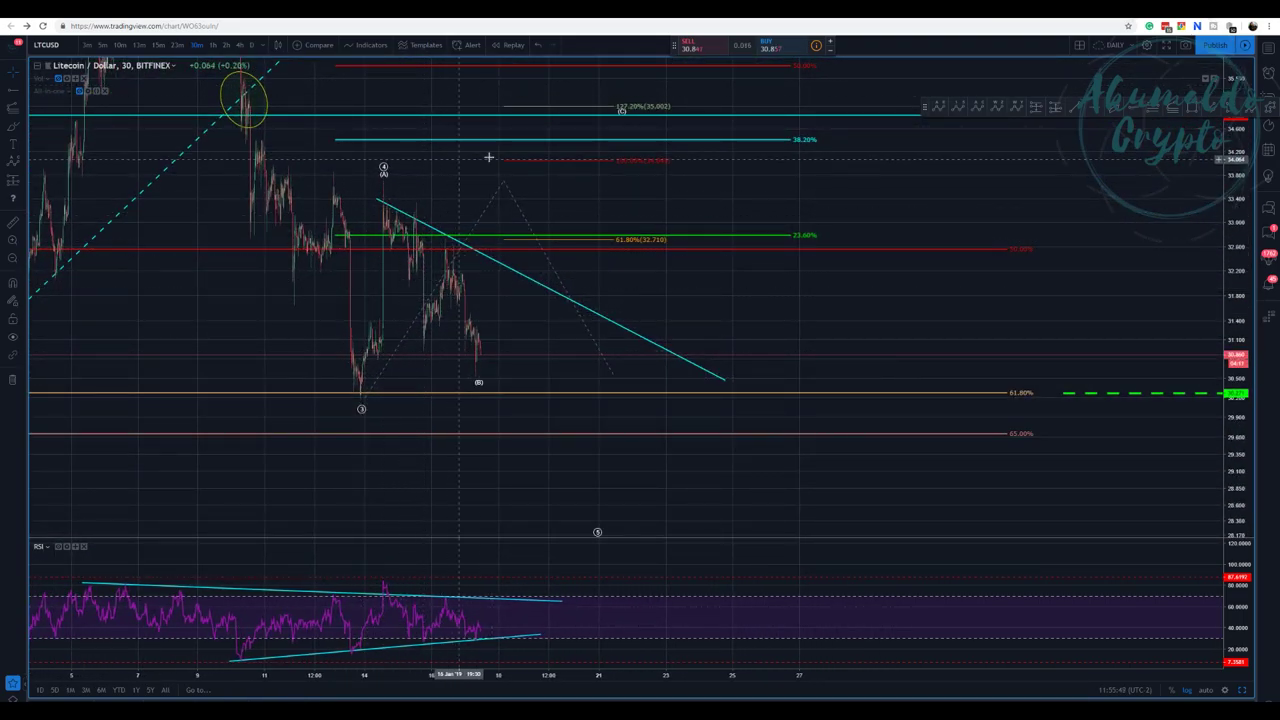
mouse_move(491, 154)
left_mouse_down()
mouse_move(434, 240)
mouse_move(318, 257)
mouse_move(574, 186)
left_mouse_up()
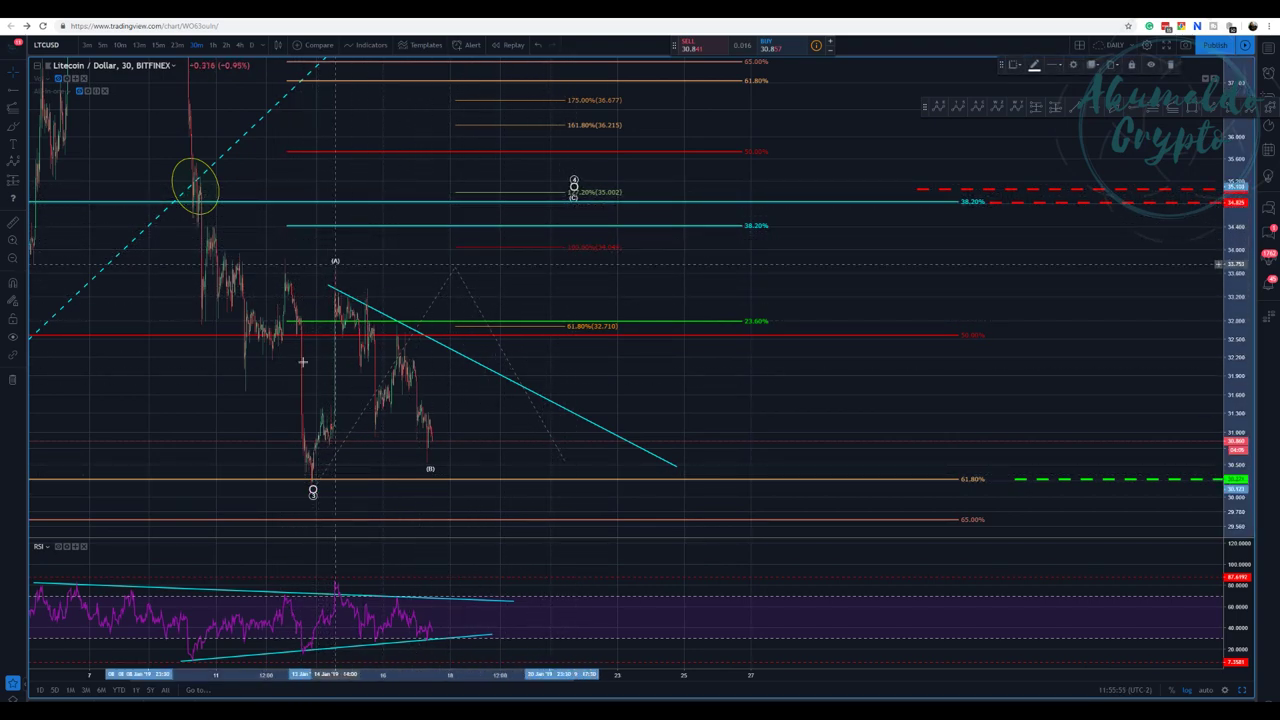
Move the circled 1 label up to sit just beneath the first low after the 8 Jan peak
left_click_drag(387, 148, 584, 456)
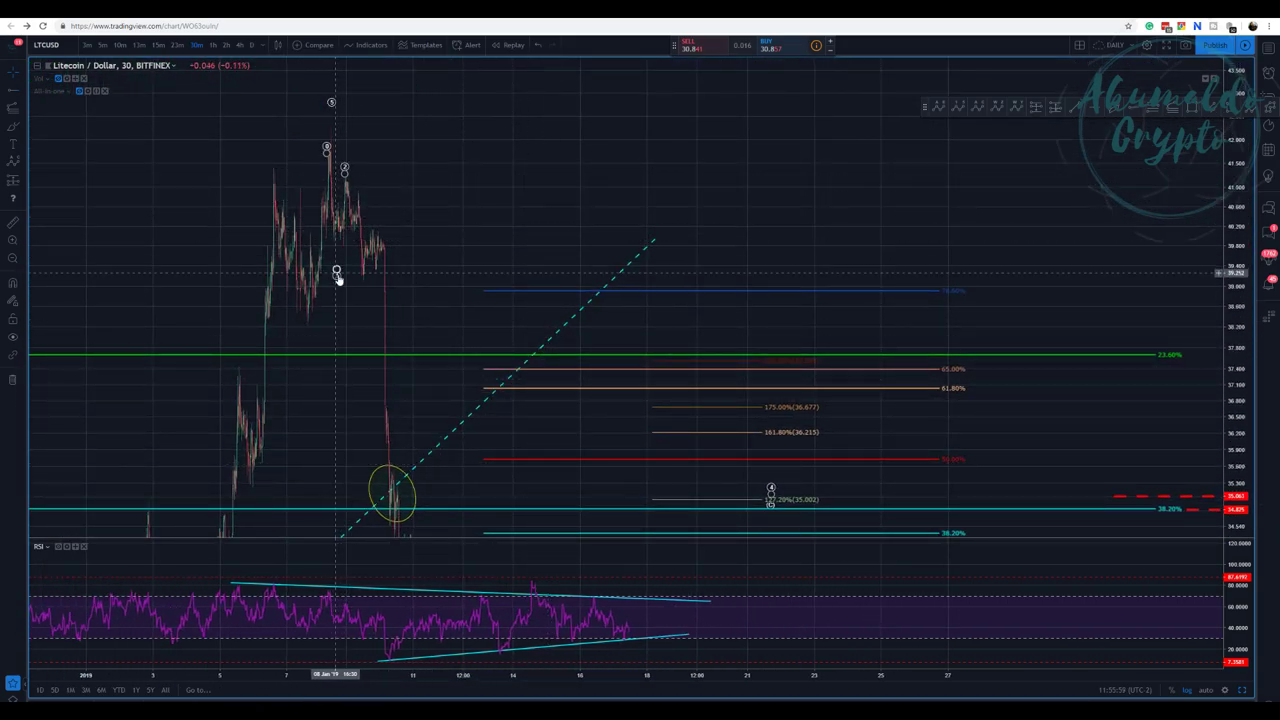
left_click_drag(338, 272, 333, 258)
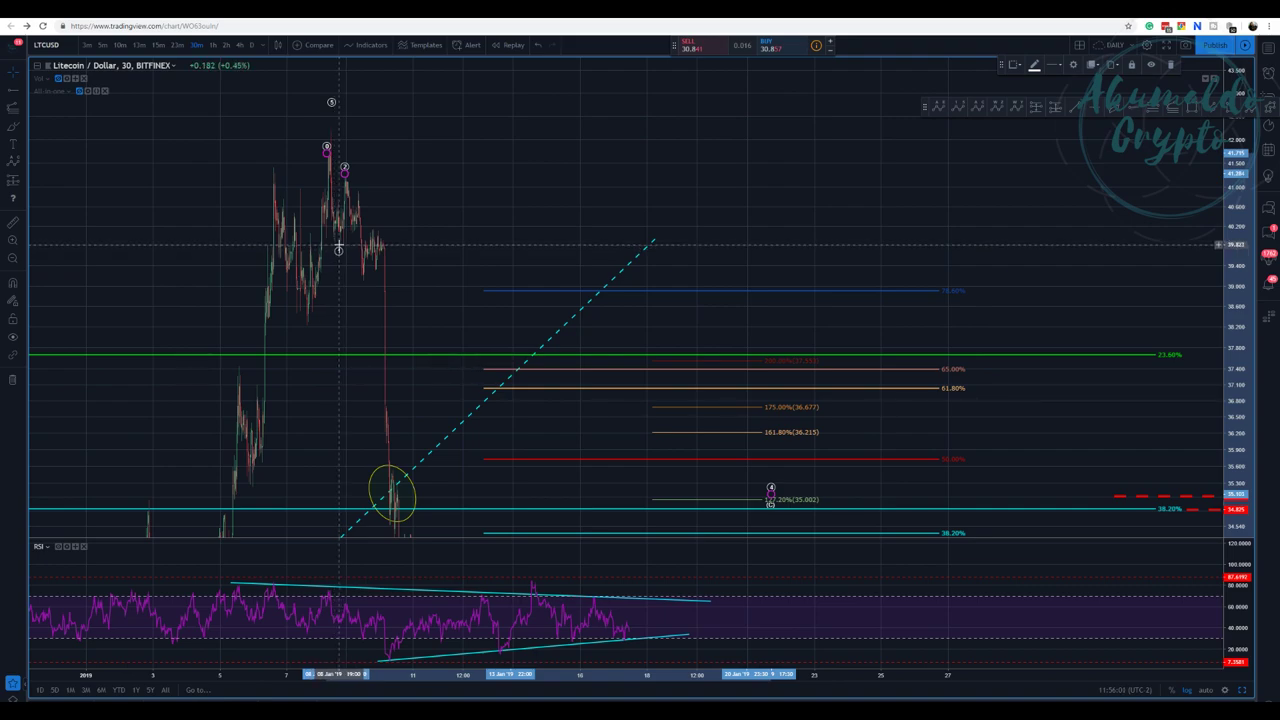
left_click(369, 155)
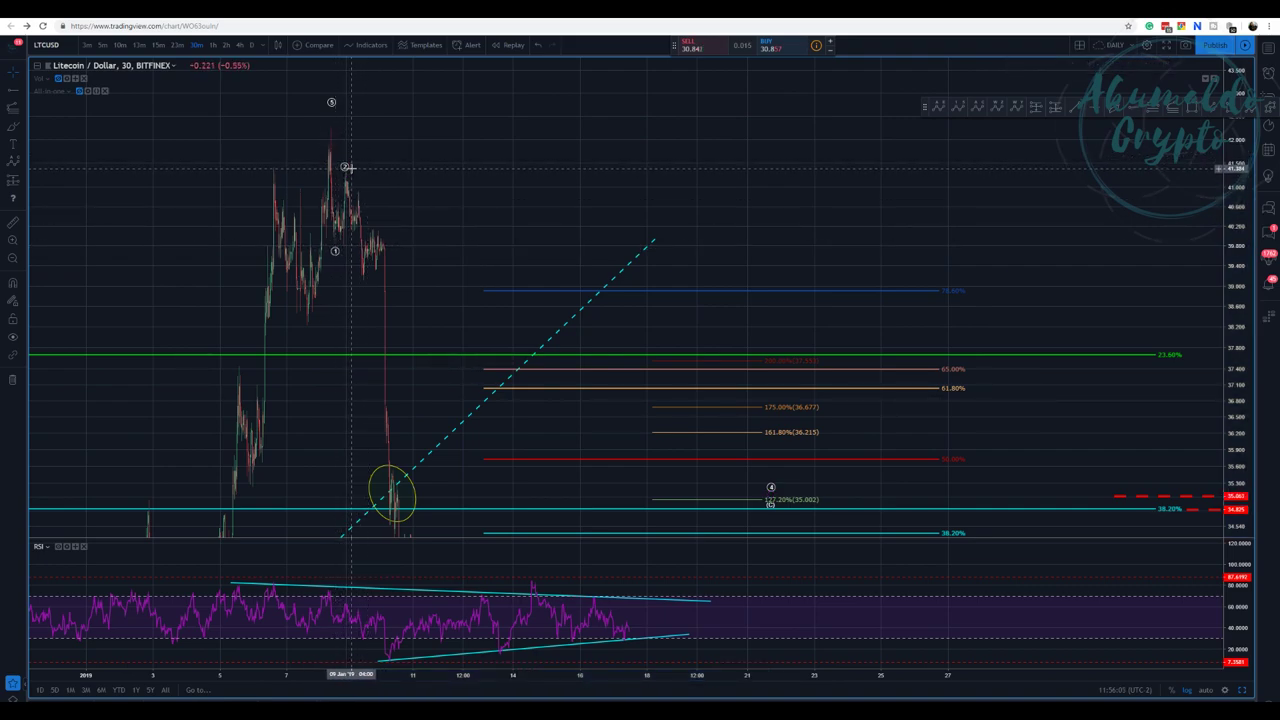
Move the (C) and circled 4 labels later to about 24 Jan, near the 127.20% extension, undoing an accidental shift of the wave count
left_click_drag(461, 159, 442, 25)
left_click_drag(539, 290, 423, 126)
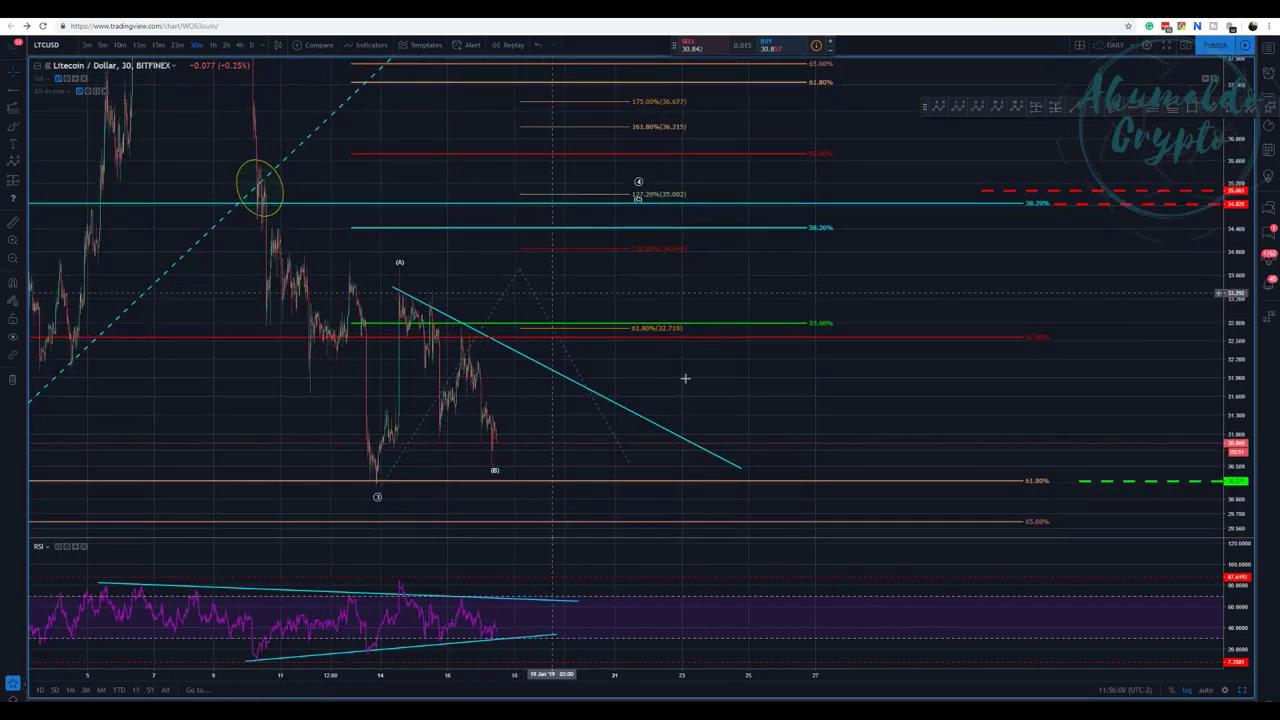
left_click_drag(683, 377, 635, 301)
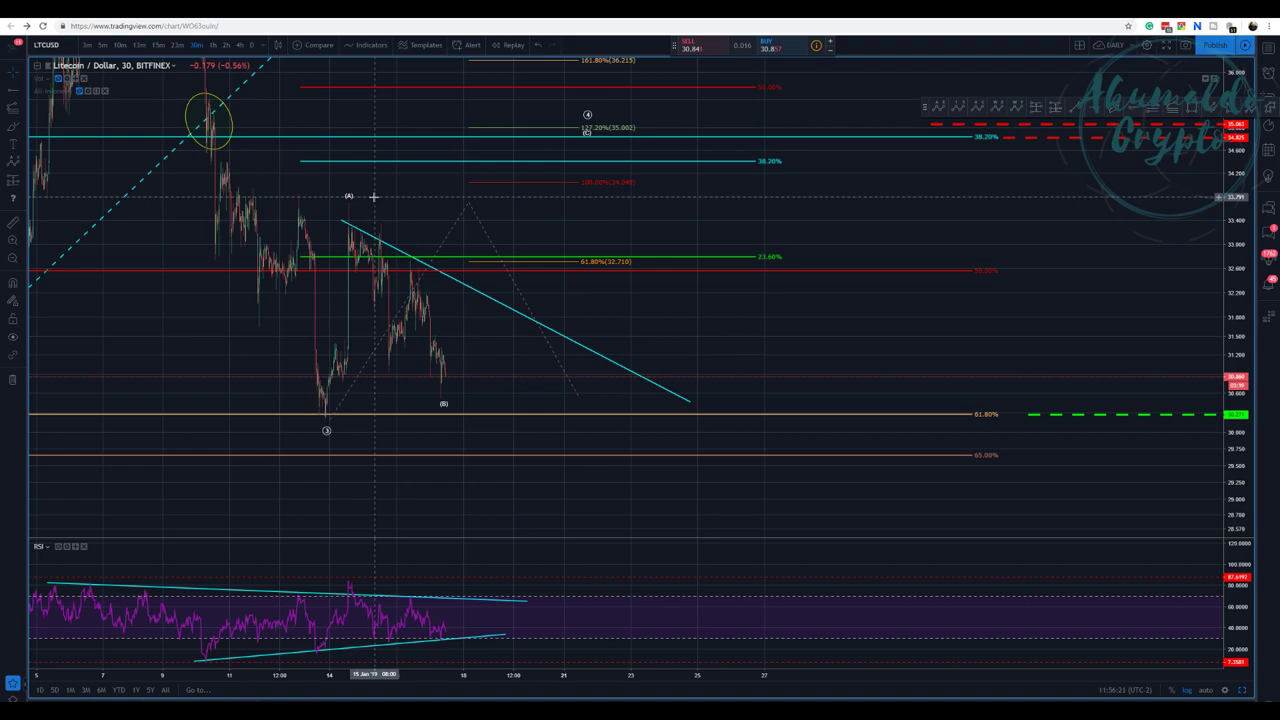
left_click(520, 317)
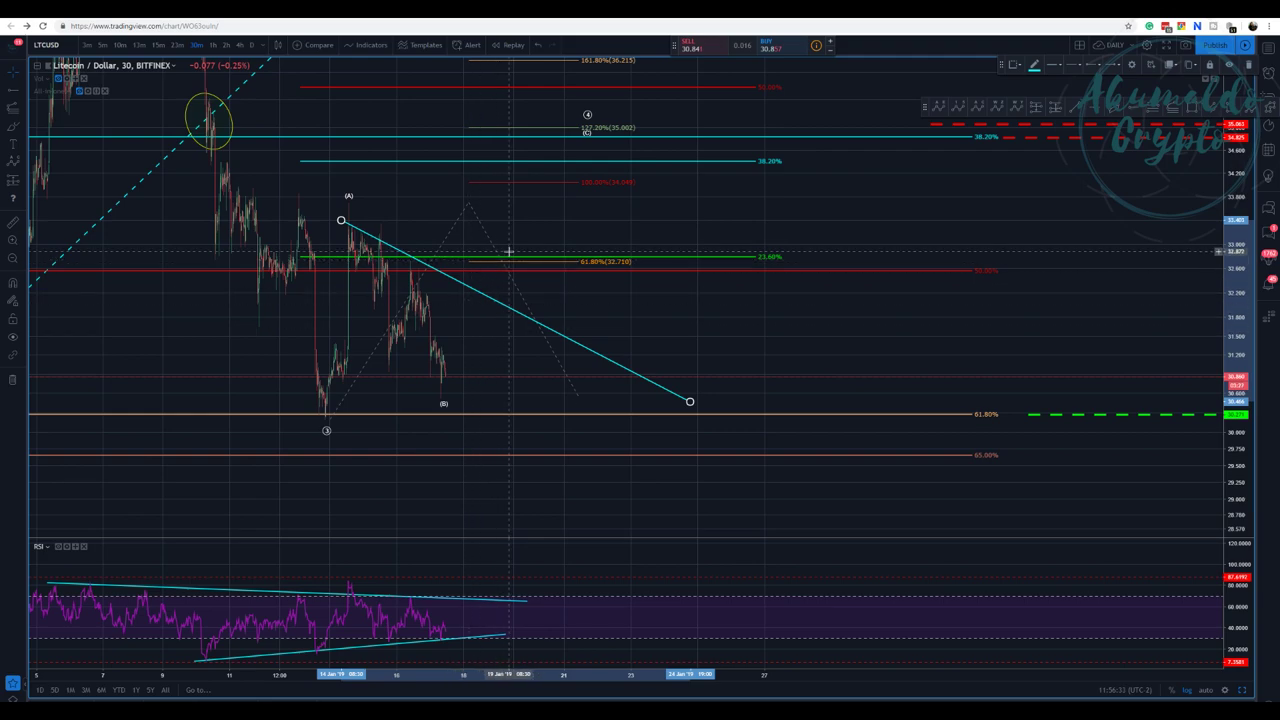
left_click(788, 256)
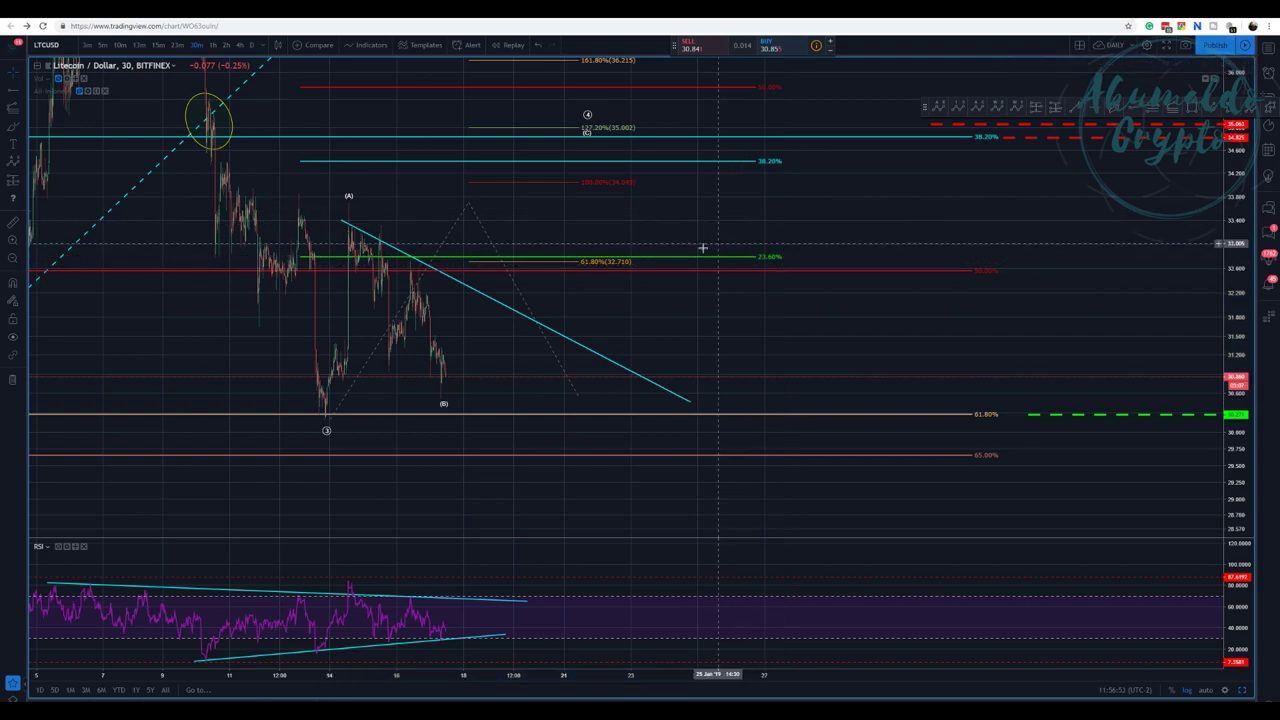
left_click_drag(586, 135, 672, 130)
left_click_drag(587, 116, 651, 120)
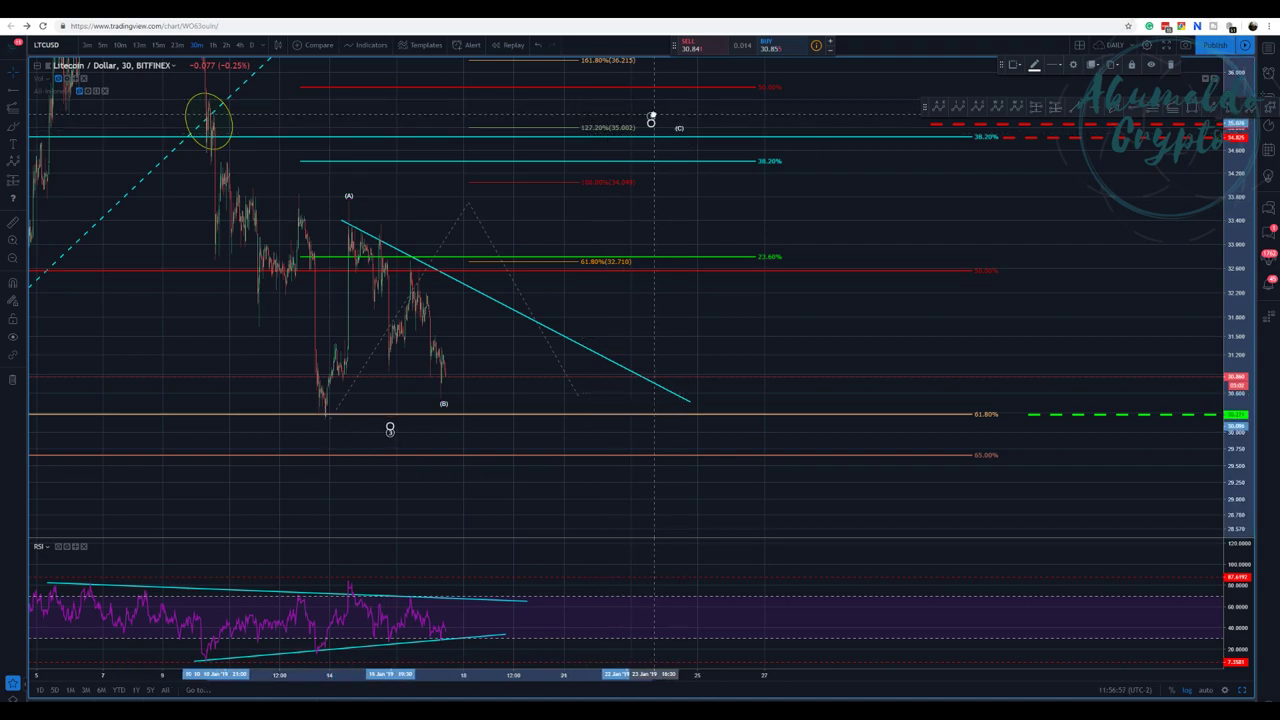
left_click(537, 44)
left_click_drag(587, 117, 348, 191)
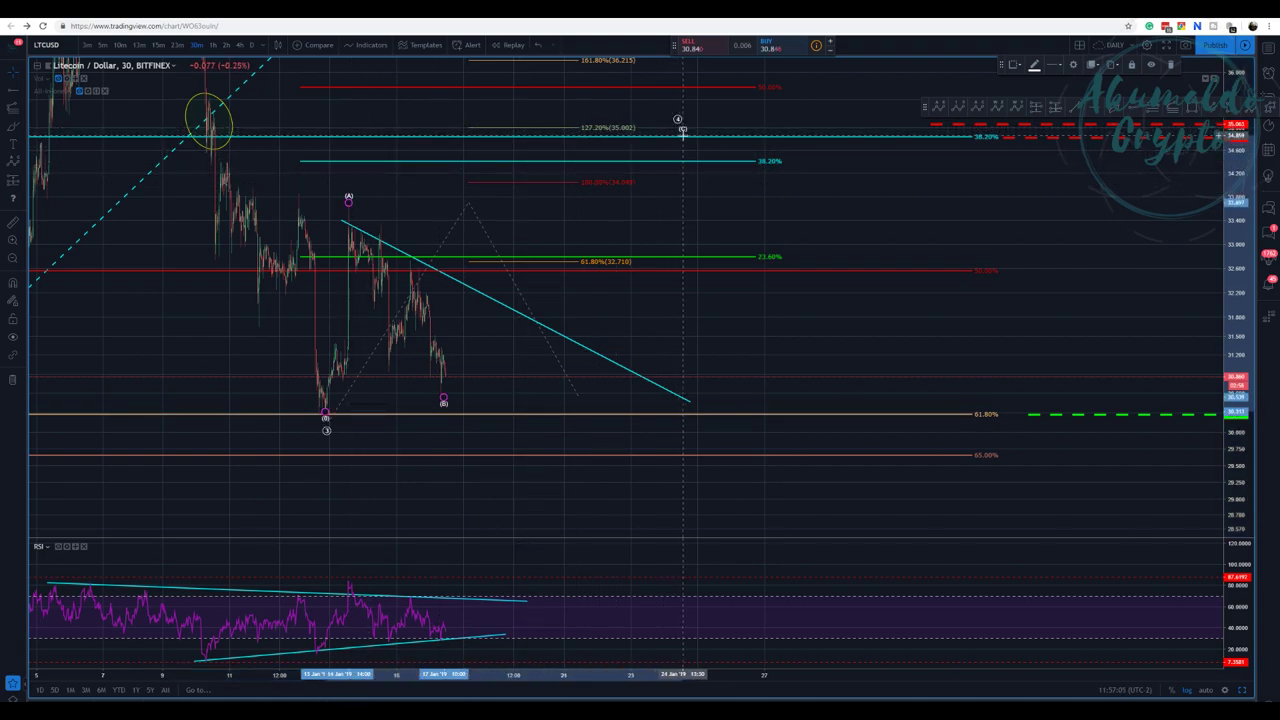
Try the circled 4 label above (A) at the 14 Jan high, and return it directly above (C)
left_click_drag(678, 120, 348, 183)
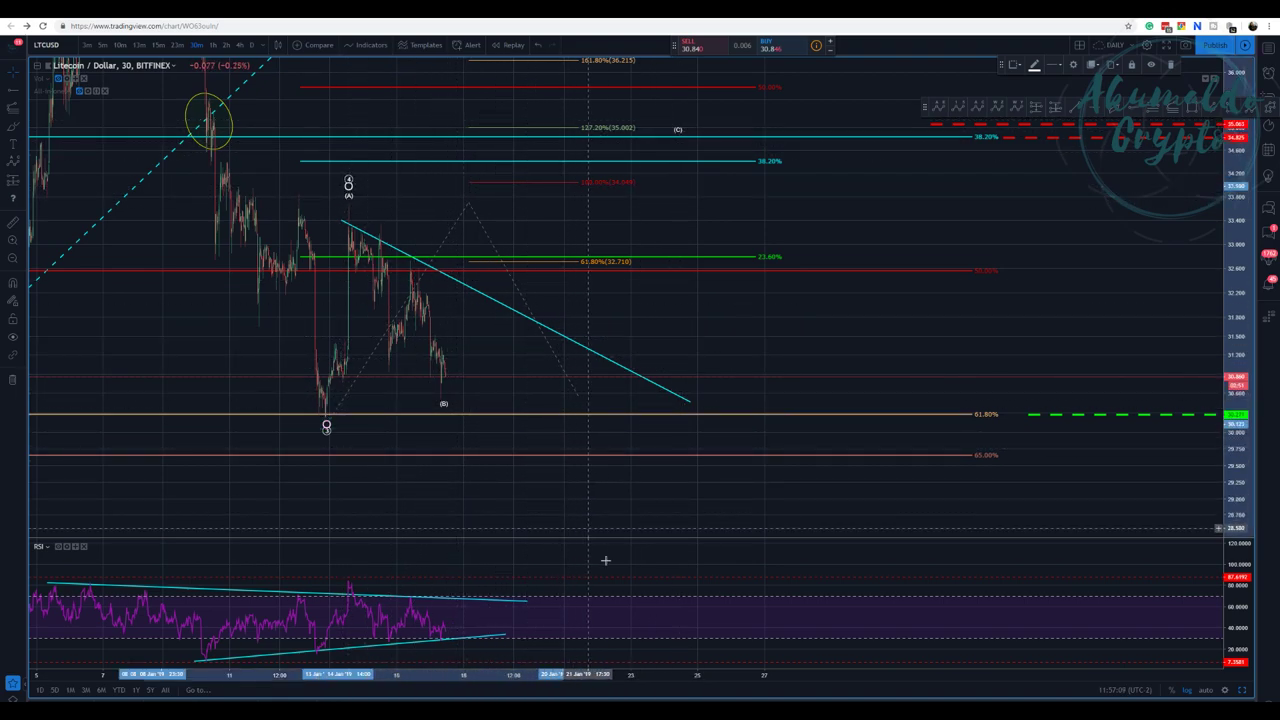
left_click_drag(349, 183, 678, 128)
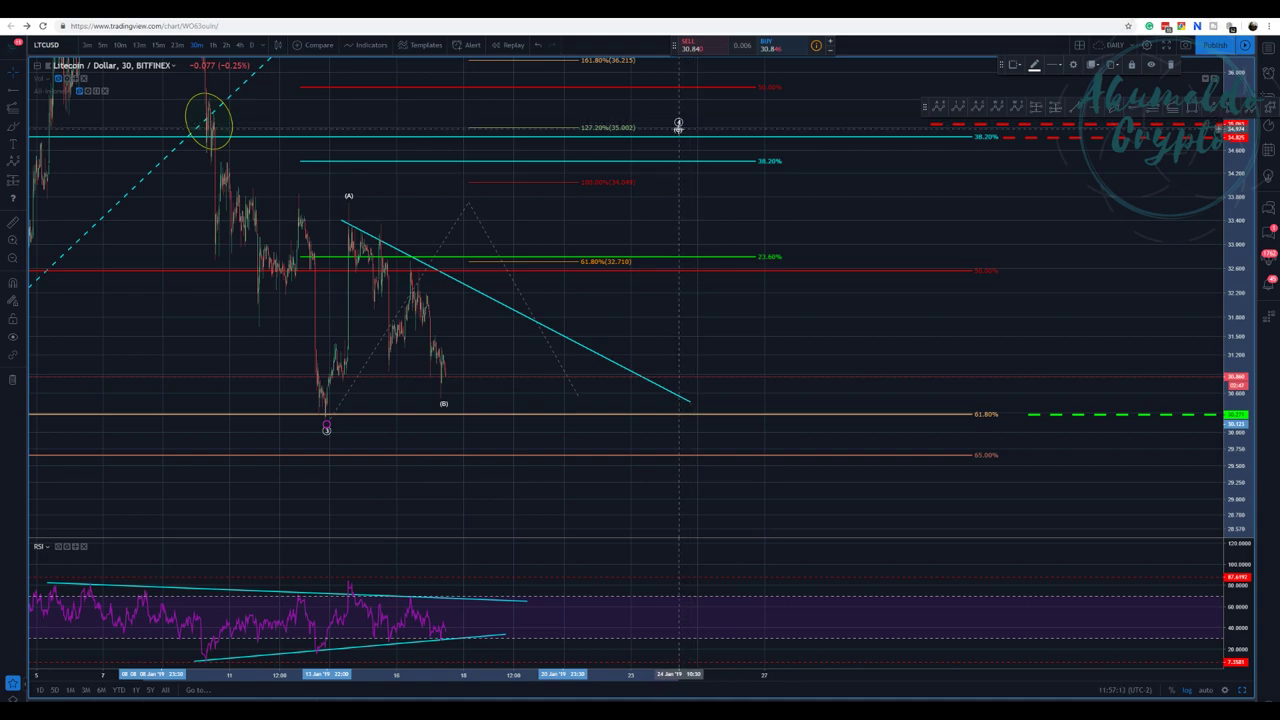
left_click(723, 189)
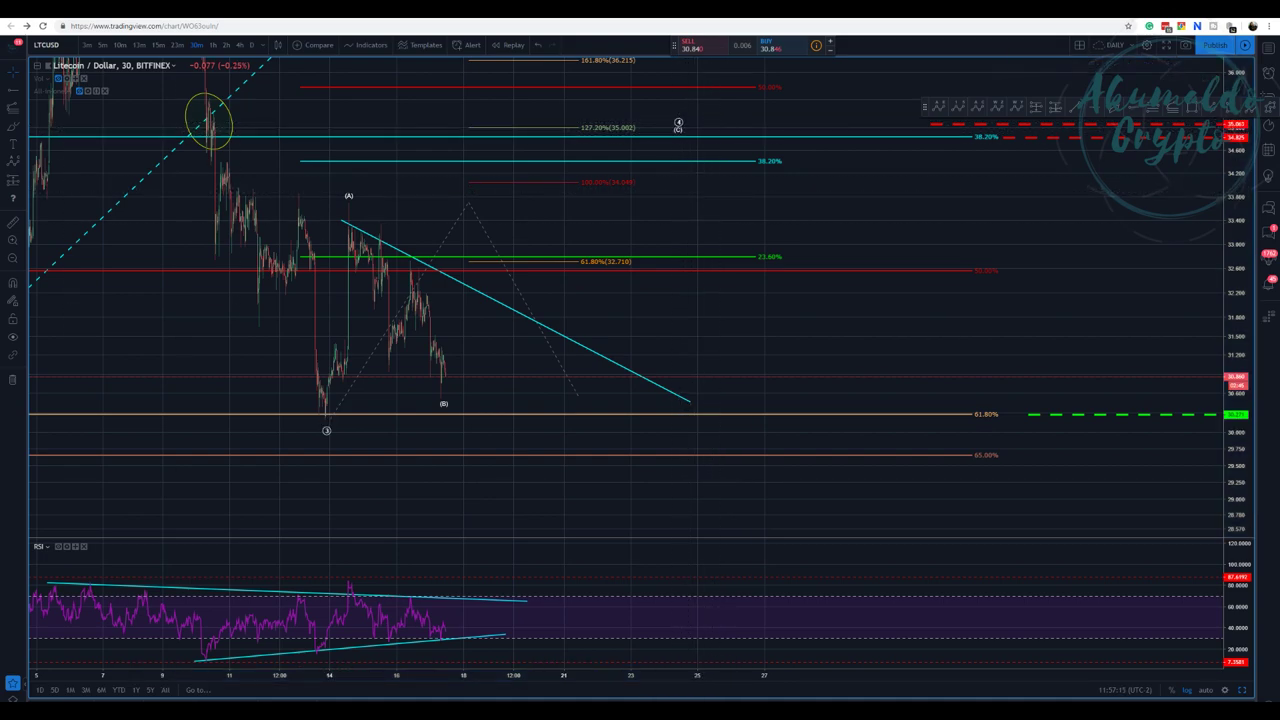